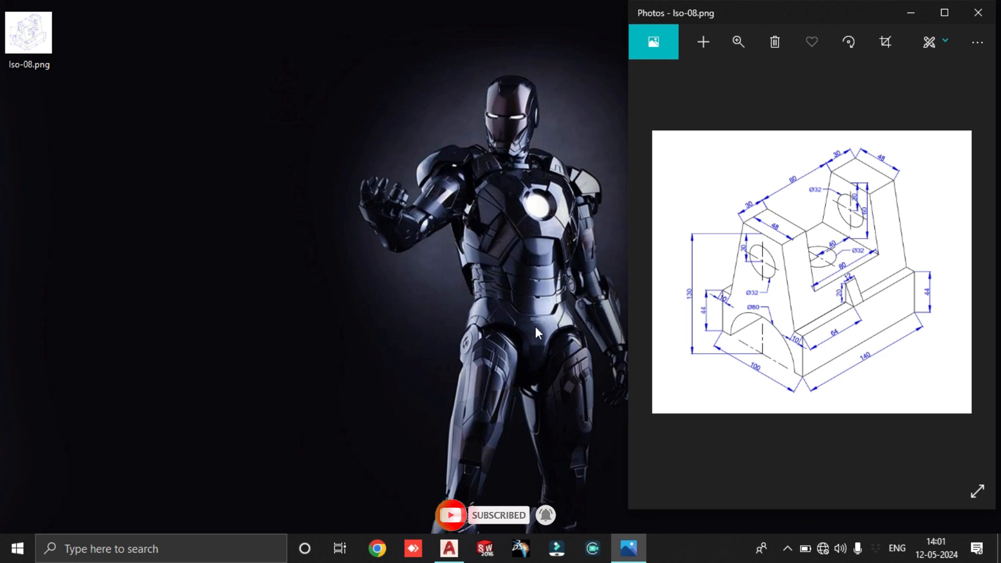
Switch to AutoCAD and accept the drafting settings with grid snap set to Isometric snap
key("alt+Tab")
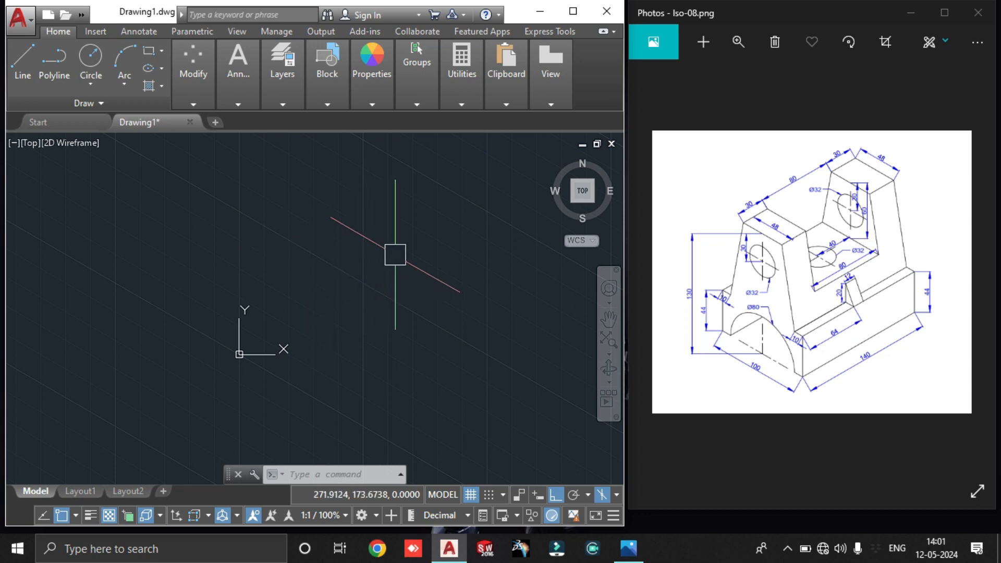
scroll(402, 253, "down", 4)
middle_click_drag(364, 253, 282, 266)
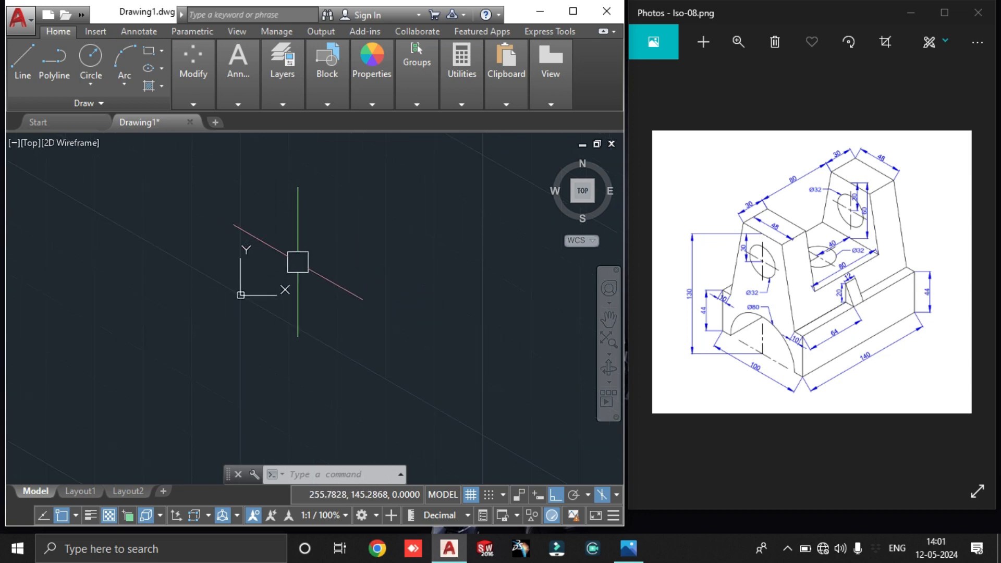
type("ds")
key("Return")
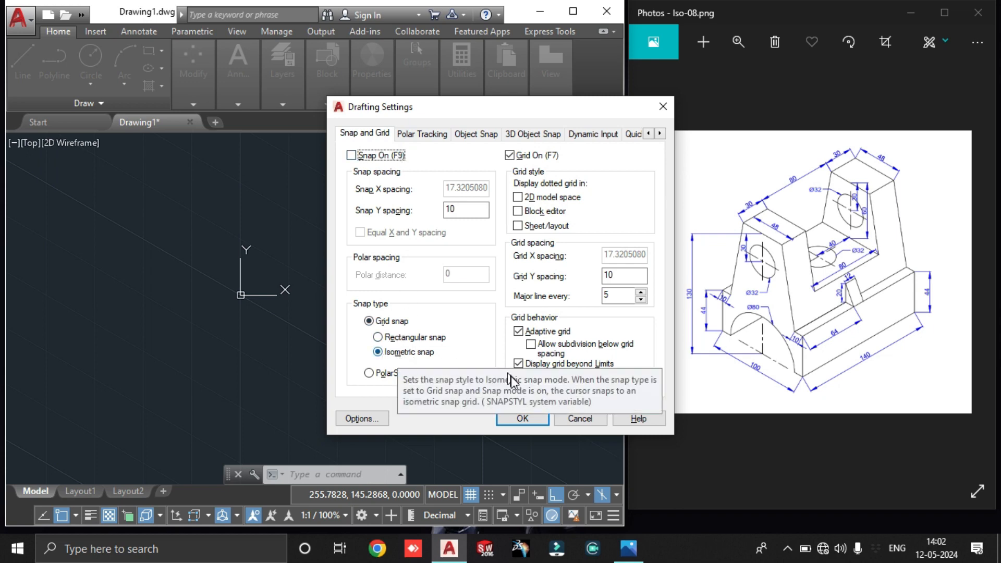
left_click(522, 419)
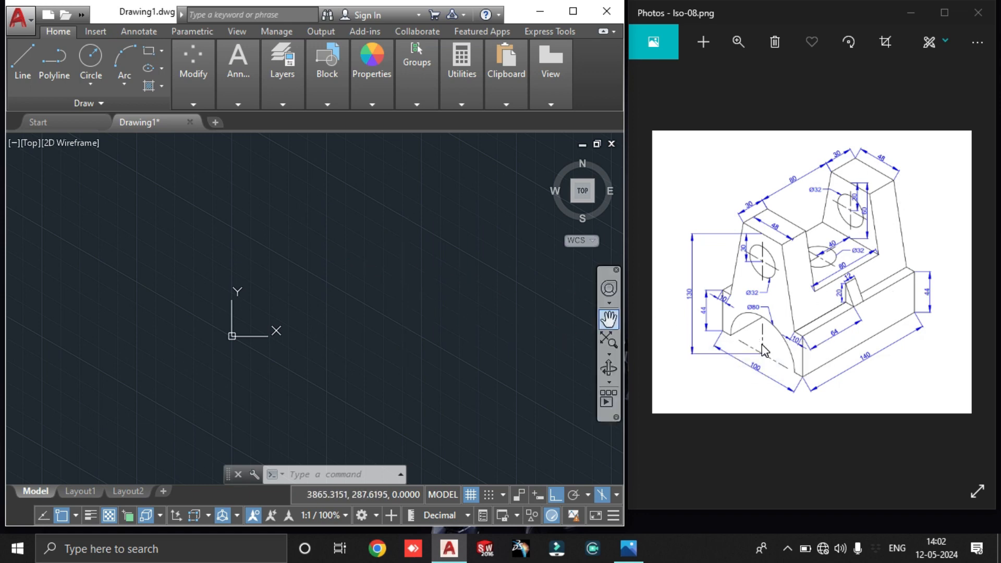
Draw the 100 mm bottom edge of the block's front face, sloping down along the 330° isometric axis
scroll(765, 350, "up", 4)
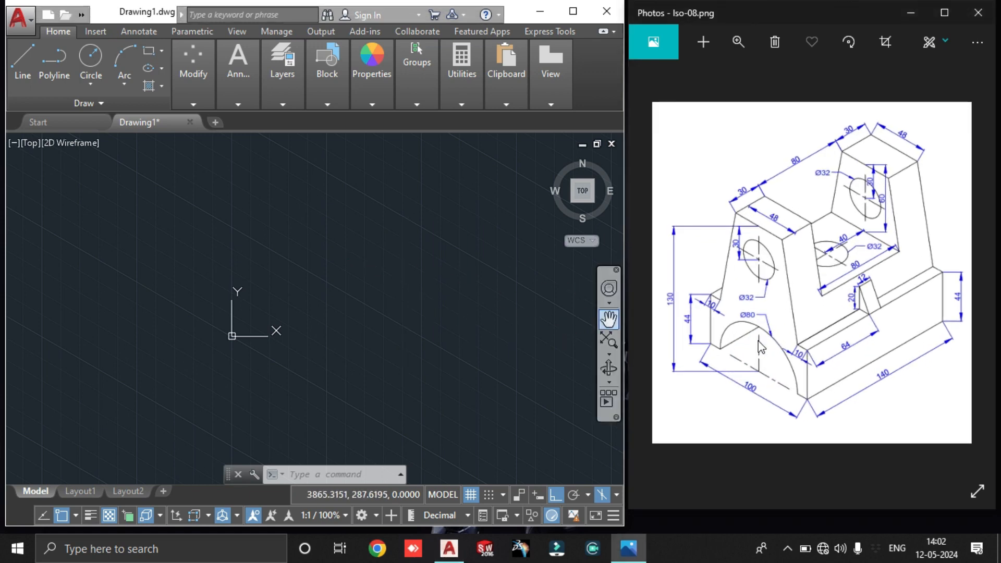
left_click_drag(739, 411, 799, 412)
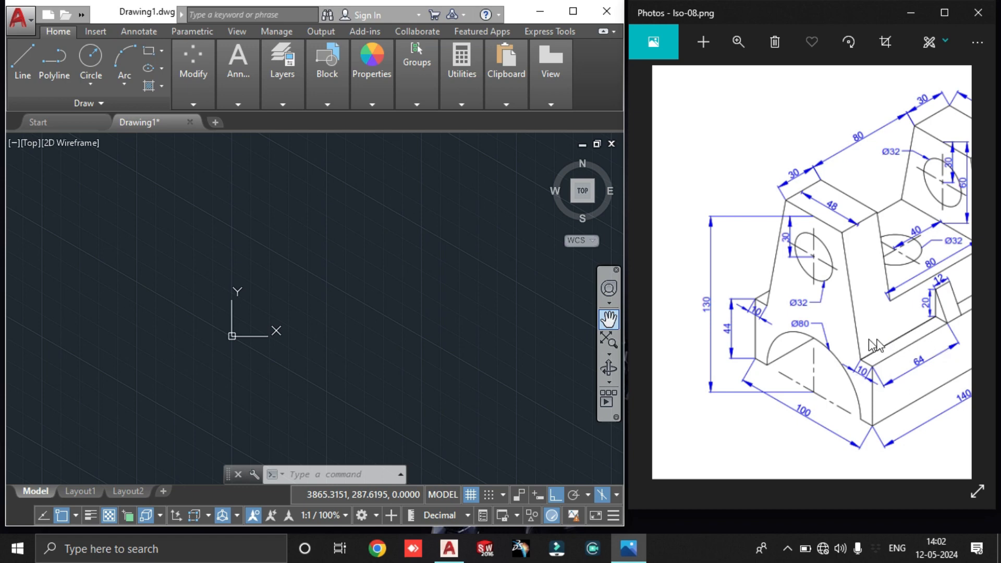
left_click(405, 273)
scroll(389, 280, "down", 4)
type("l")
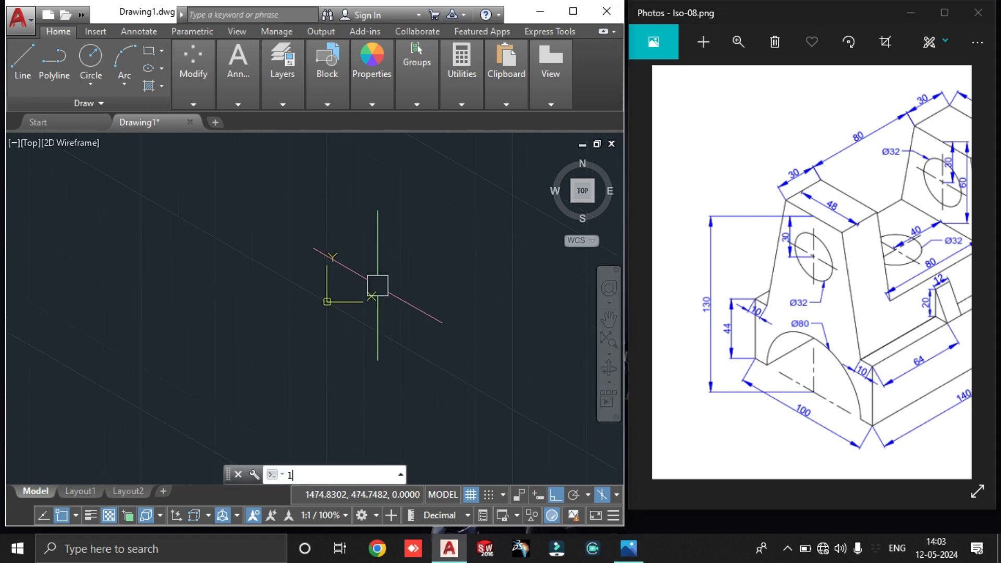
key("Return")
scroll(379, 285, "up", 3)
left_click(302, 253)
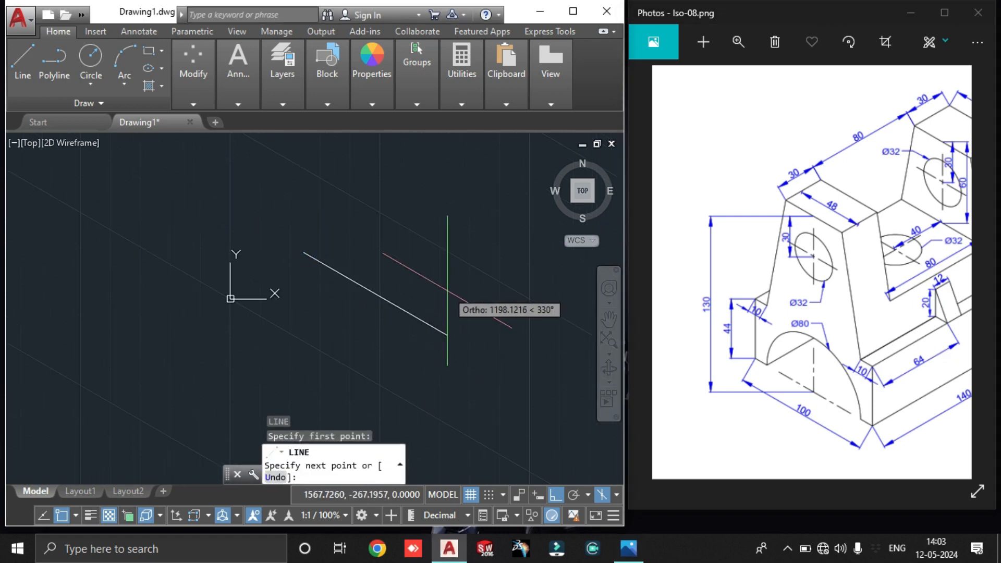
type("100")
key("Return")
Complete the front face outline with a 44 mm vertical edge, a parallel 100 mm top edge and a closing vertical edge
scroll(326, 275, "up", 5)
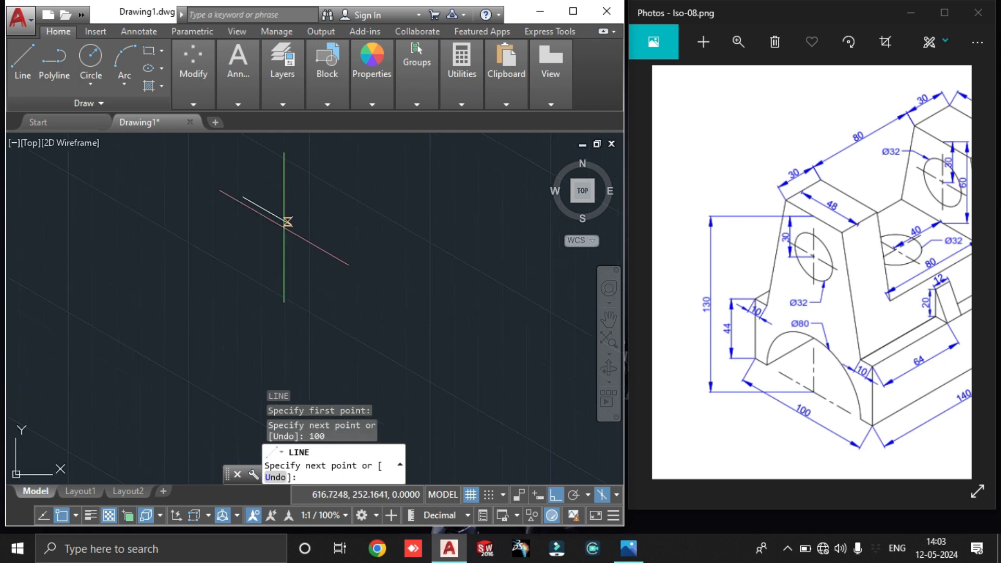
scroll(313, 229, "up", 6)
type("4")
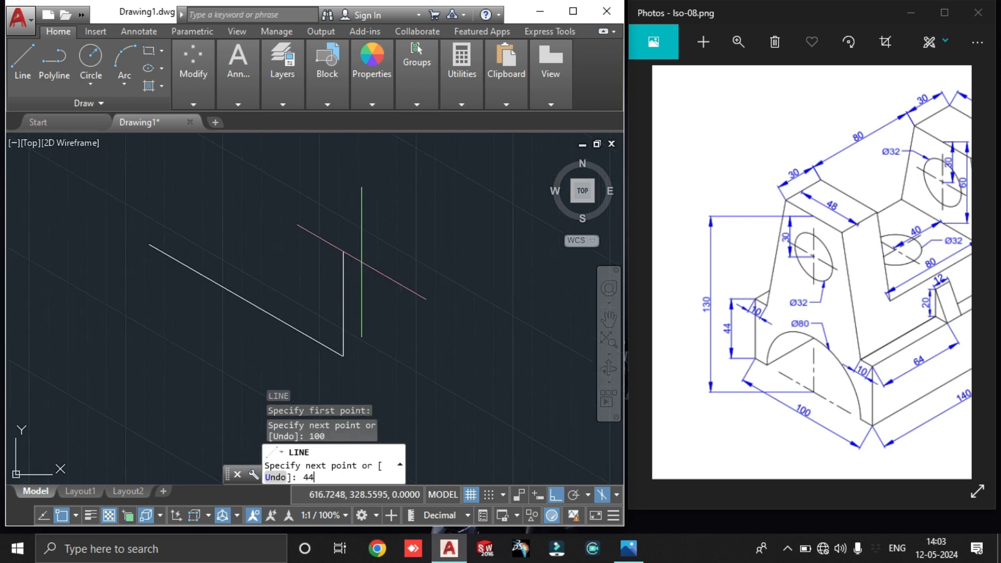
type("4")
key("Return")
middle_click_drag(361, 262, 454, 329)
type("10")
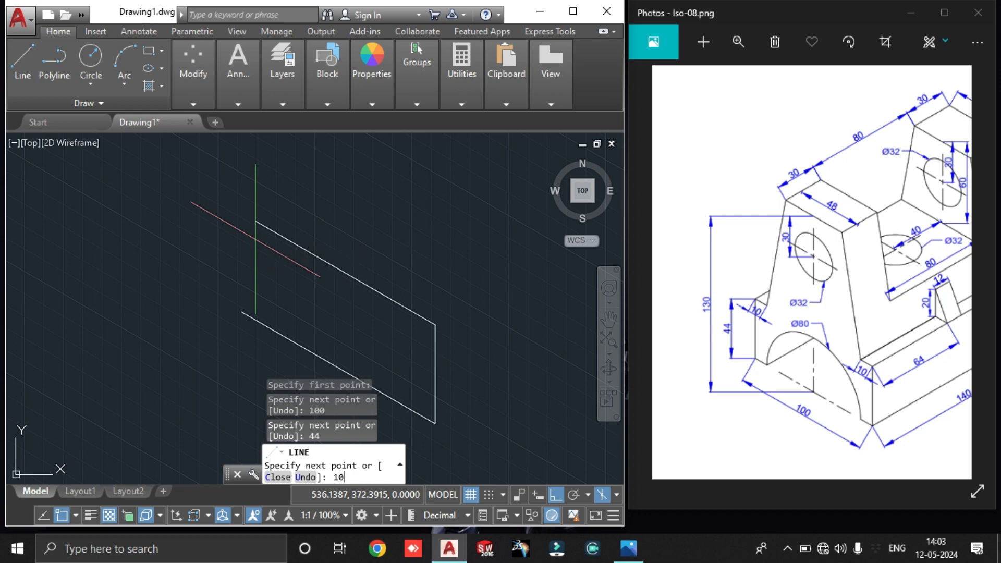
type("0")
key("Return")
key("Escape")
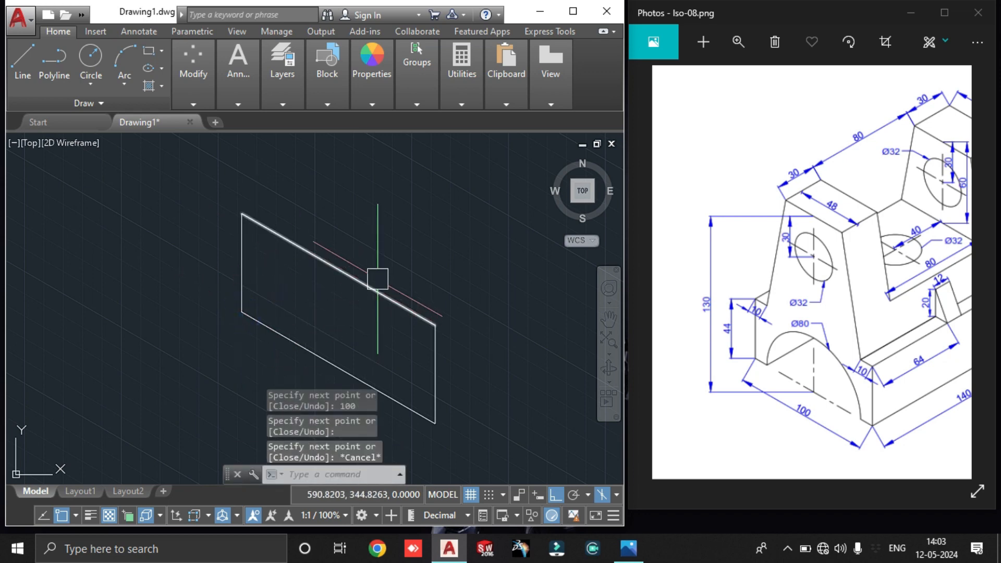
Draw an isocircle with a 40 mm radius centred on the midpoint of the front face's bottom edge
mouse_move(324, 327)
middle_mouse_down()
mouse_move(298, 278)
mouse_move(327, 272)
middle_mouse_up()
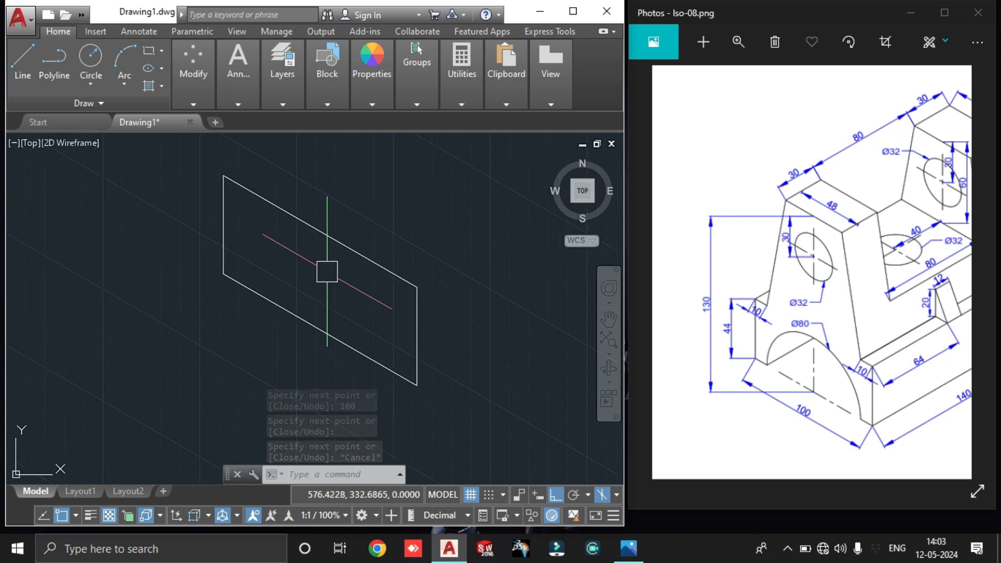
type("E")
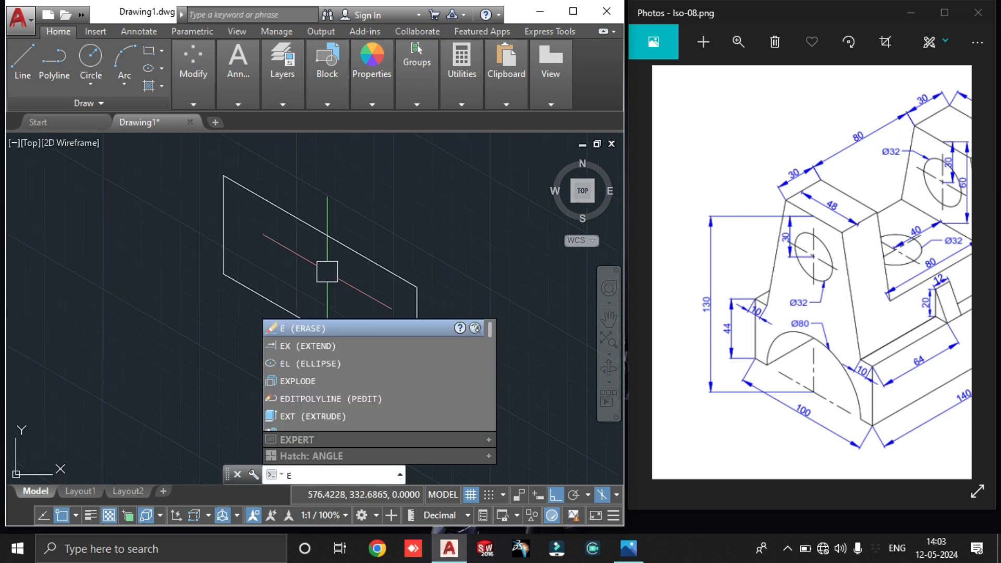
type("L")
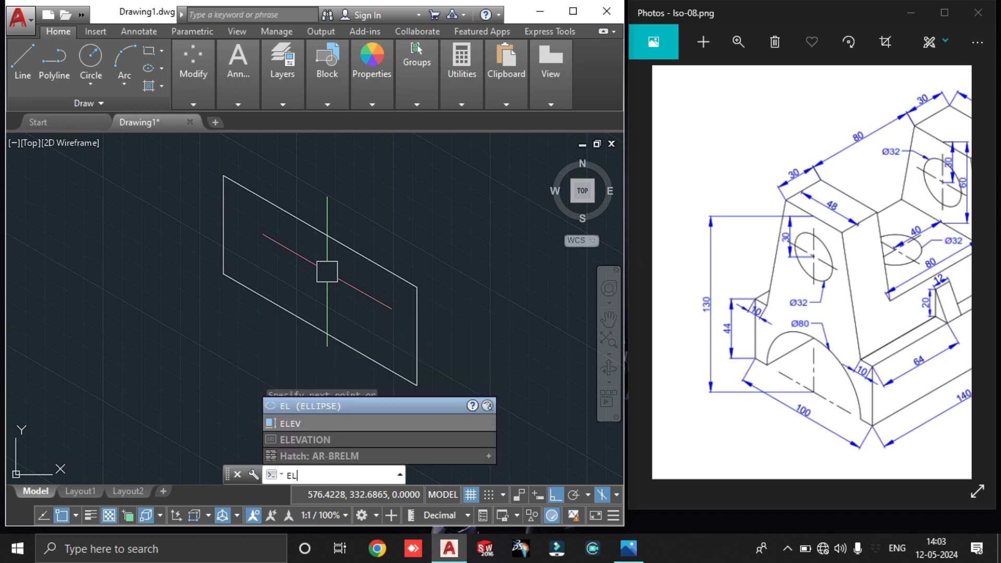
key("Return")
key("Return")
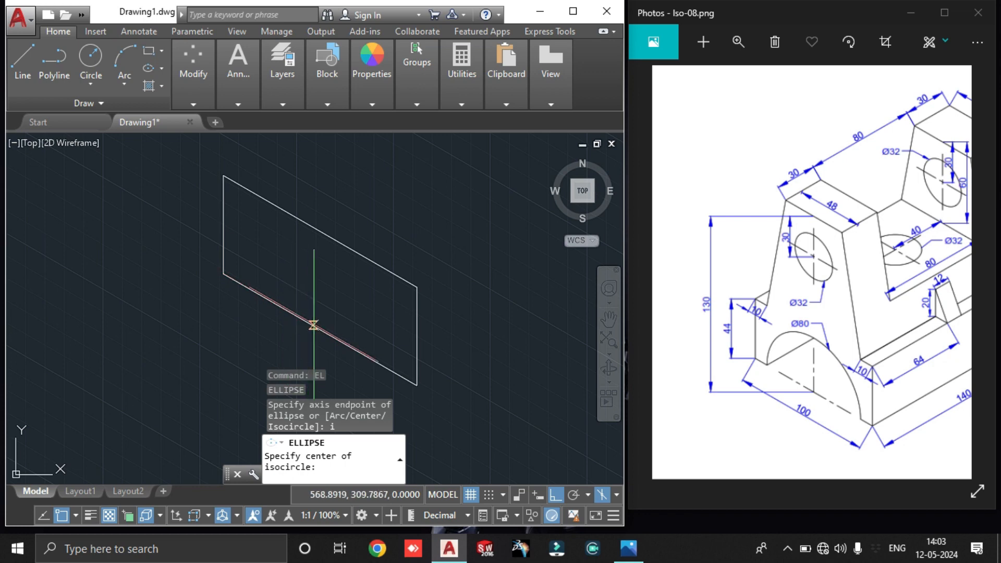
left_click(320, 329)
middle_click_drag(323, 303, 330, 218)
scroll(330, 218, "down", 2)
type("40")
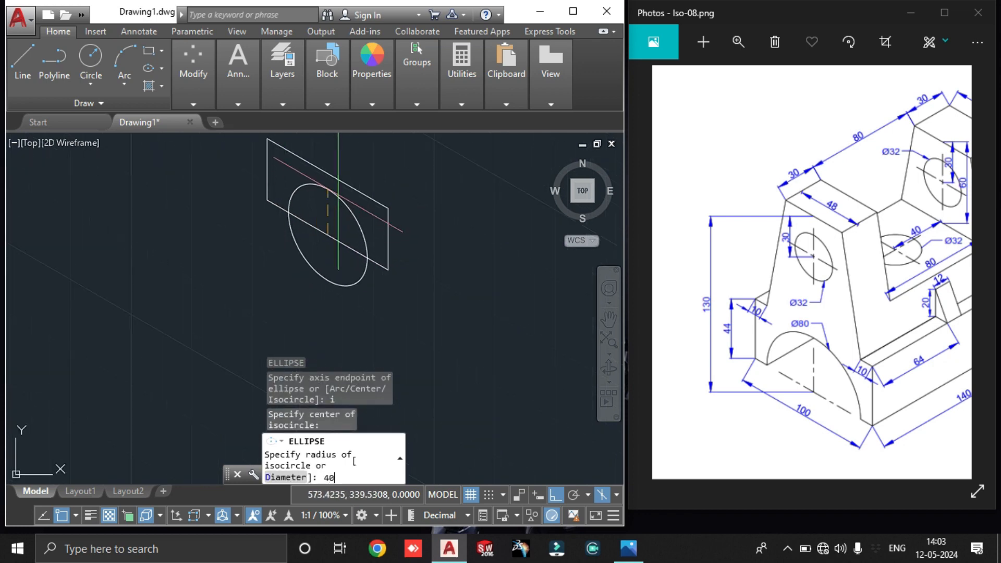
key("Return")
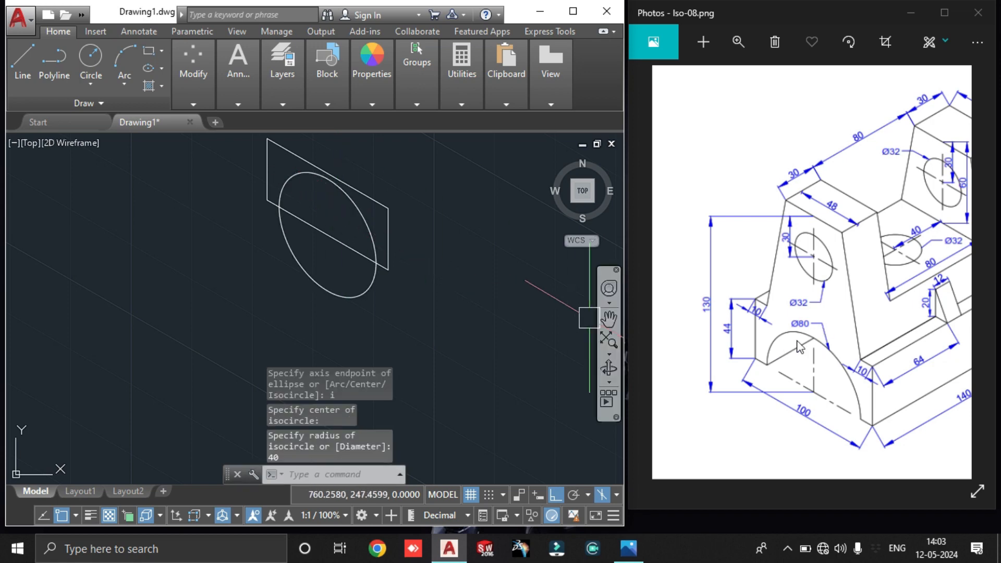
Trim the isocircle's lower half and the bottom edge segment inside it to leave an arched opening
scroll(324, 221, "up", 2)
type("tr")
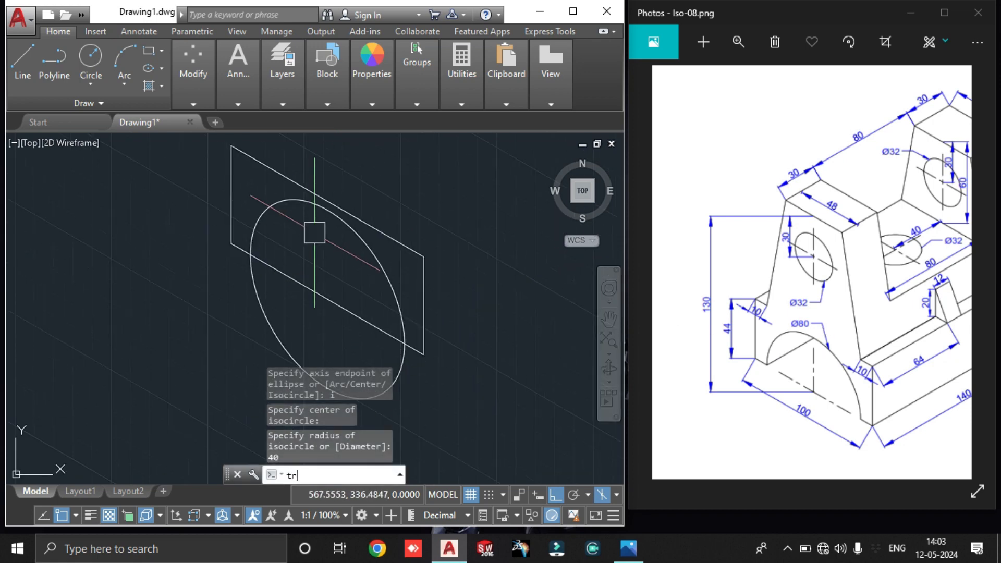
key("Return")
key("Return")
left_click(263, 310)
left_click(286, 274)
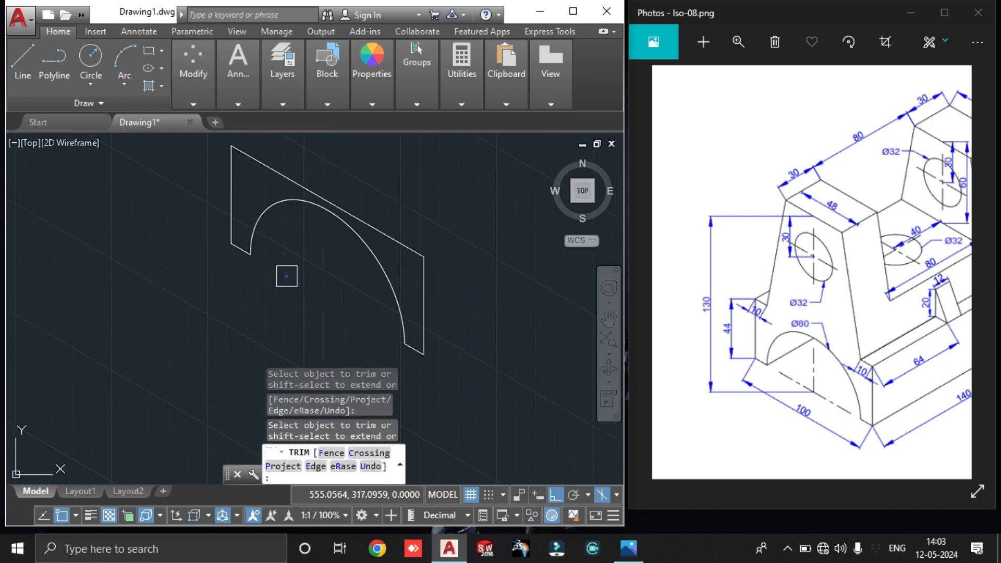
left_click(366, 243)
key("Escape")
Draw a 130 mm vertical construction line upward from the centre of the arch
middle_click_drag(454, 189, 365, 226)
scroll(337, 234, "down", 2)
type("l")
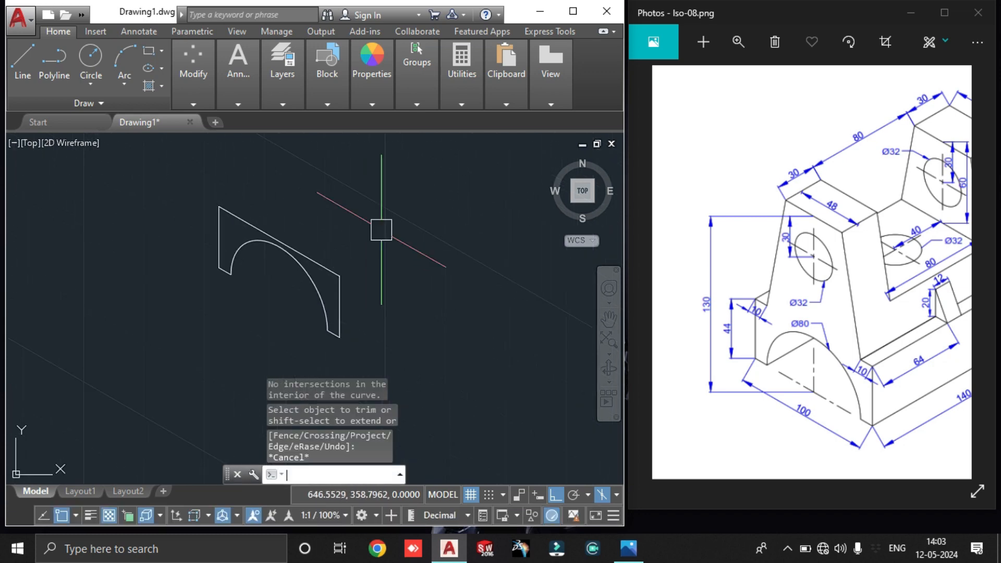
key("Return")
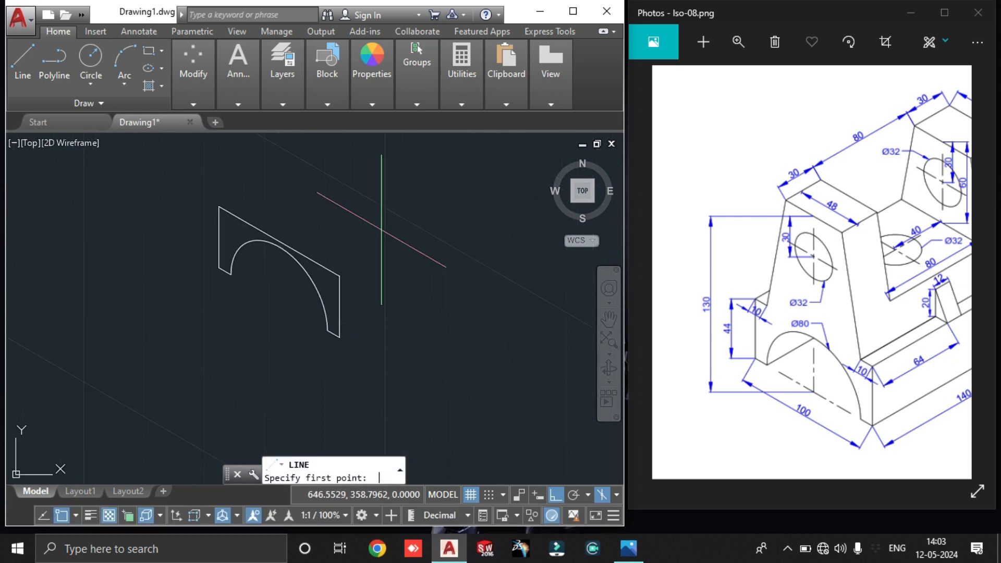
left_click(279, 302)
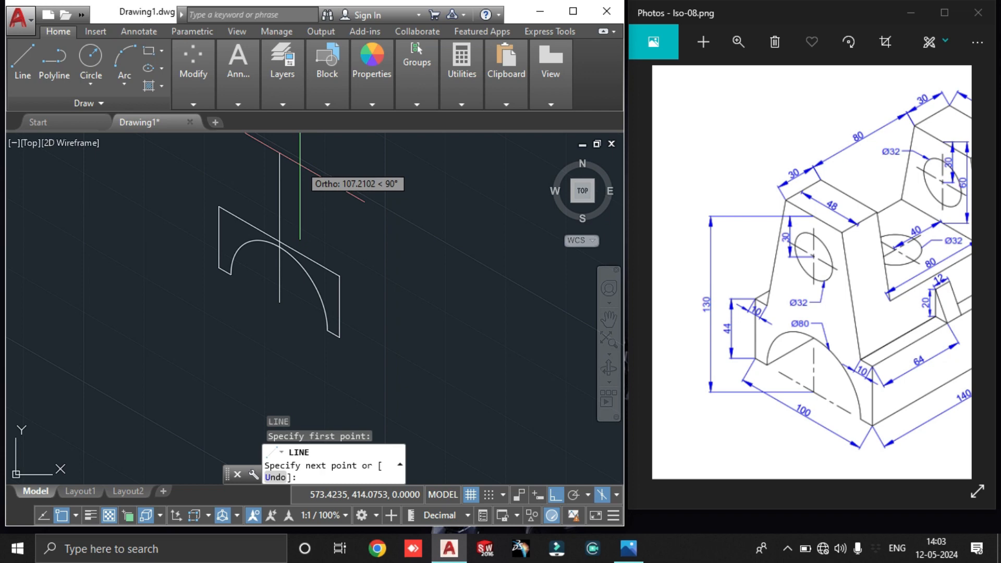
type("130")
key("Return")
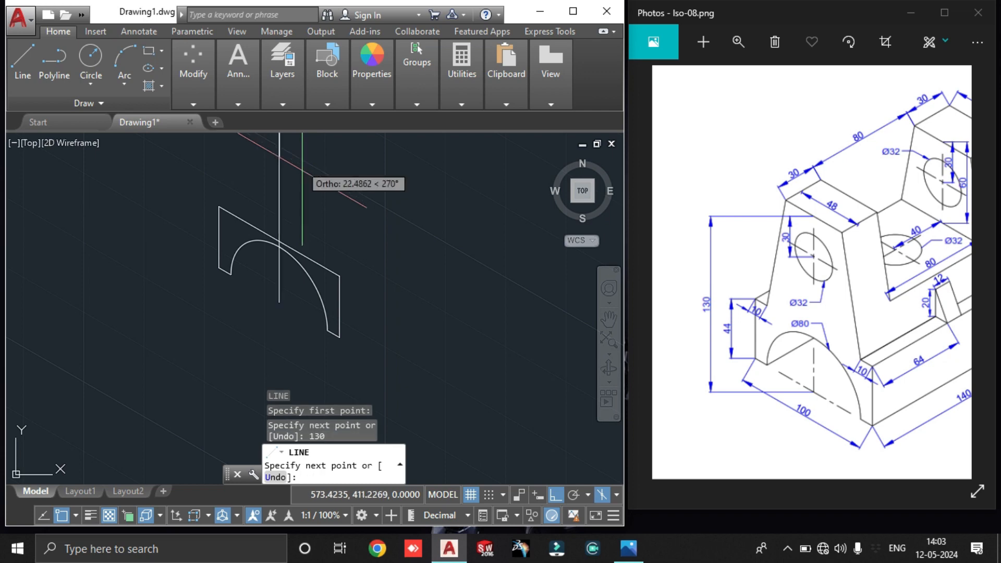
key("Escape")
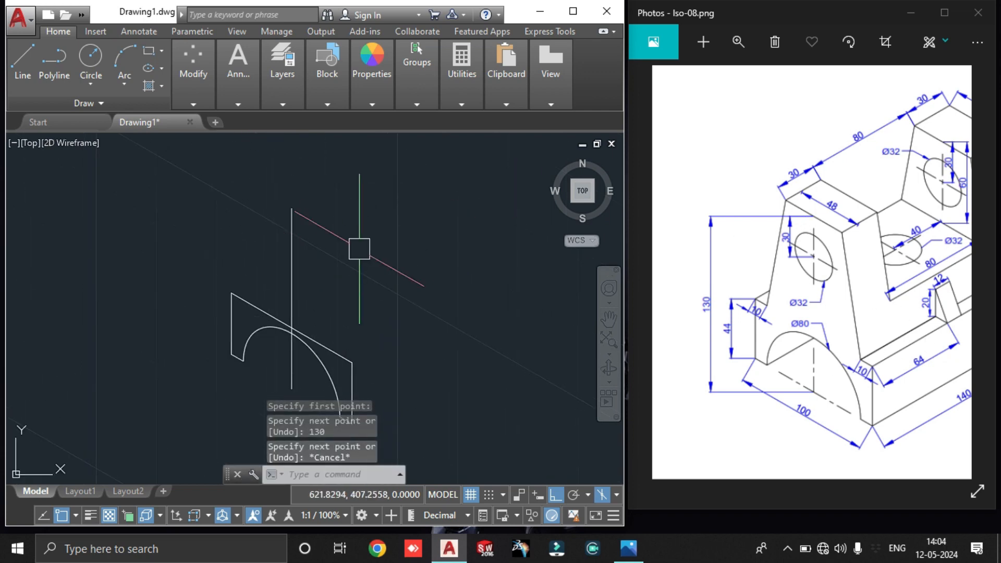
Draw a 24 mm line from the vertical line's upper end along the 330° isometric axis
key("Return")
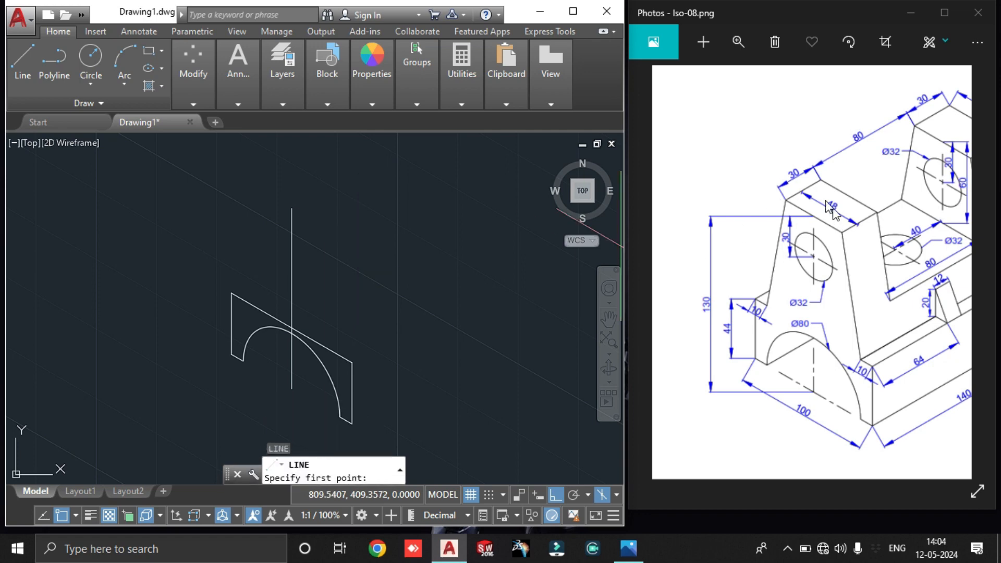
left_click(291, 208)
type("24")
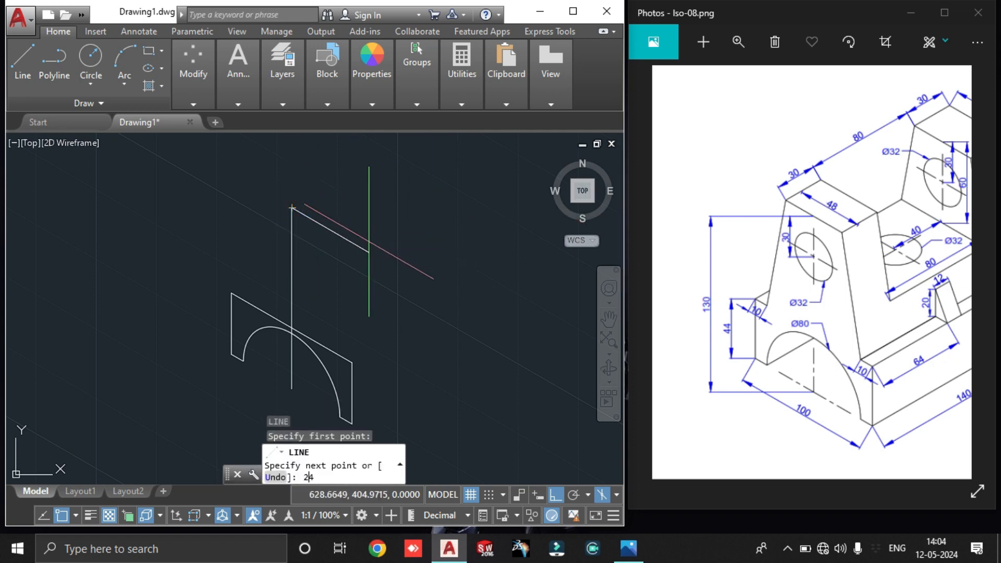
key("Return")
key("Escape")
Stretch the 24 mm line's upper end another 24 mm along the 150° direction, past the vertical line
left_click(313, 218)
scroll(378, 253, "up", 3)
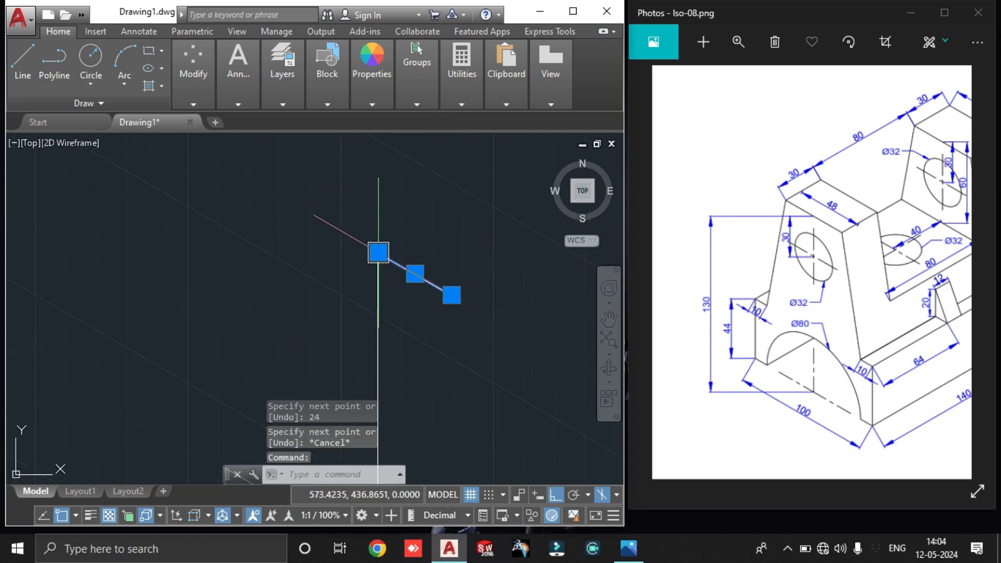
left_click(378, 253)
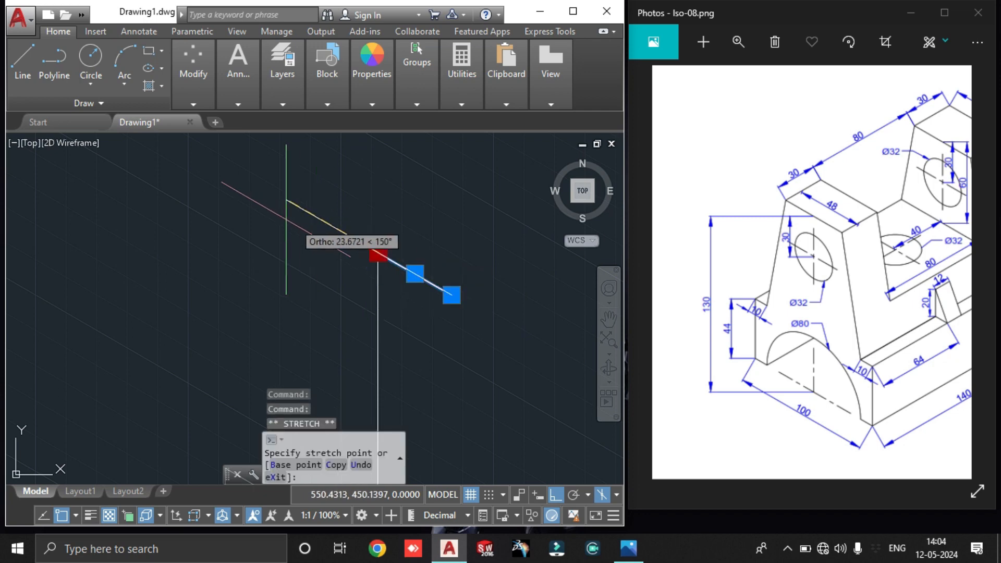
type("24")
key("Return")
key("Escape")
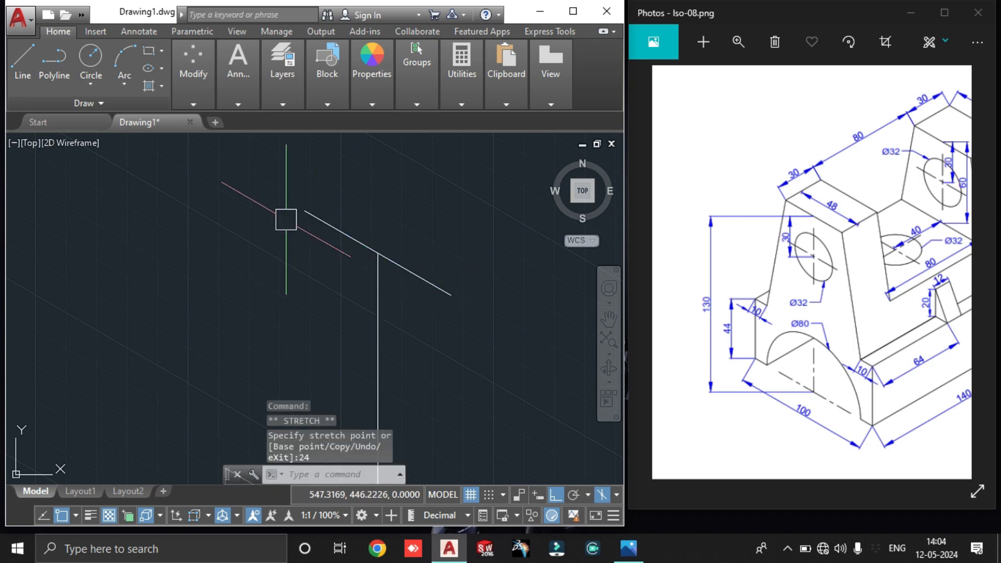
Delete the sloping 100 mm top edge of the front face above the arch
scroll(451, 268, "down", 6)
mouse_move(452, 268)
middle_mouse_down()
mouse_move(302, 270)
mouse_move(338, 282)
middle_mouse_up()
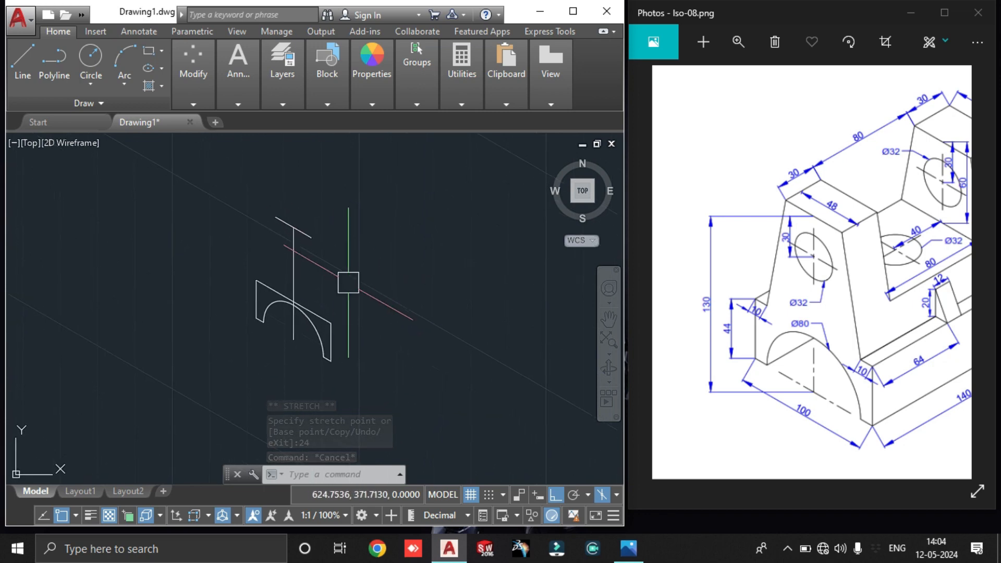
left_click(305, 312)
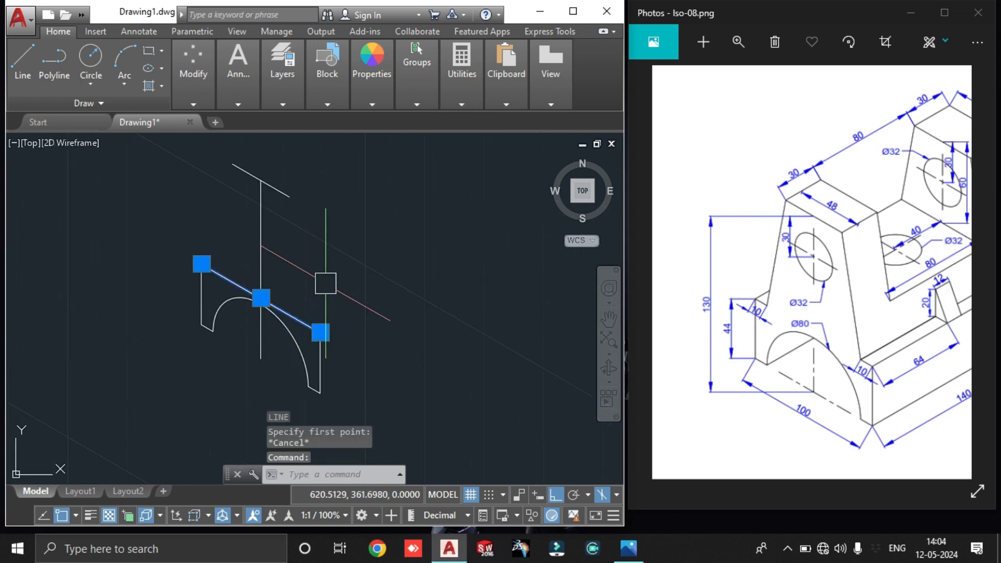
key("Delete")
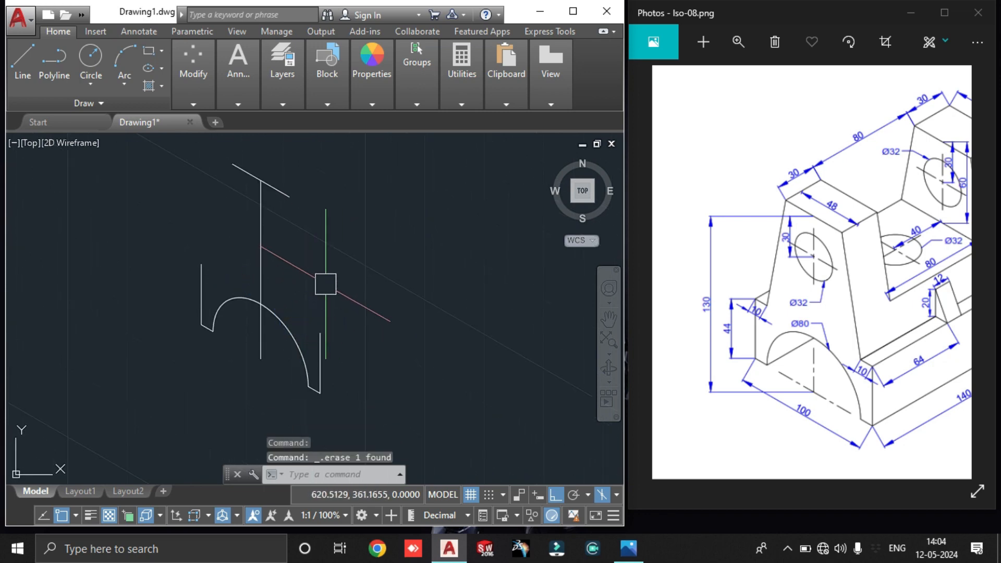
Draw a 10 mm isometric line inward from the upper end of each short vertical edge of the front face
type("l")
key("Return")
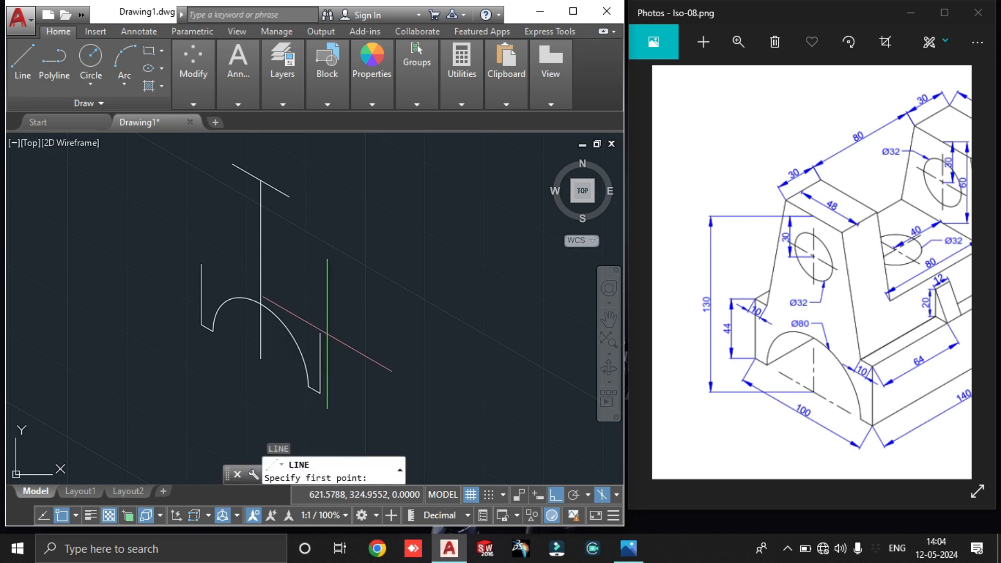
left_click(321, 332)
left_click(286, 307)
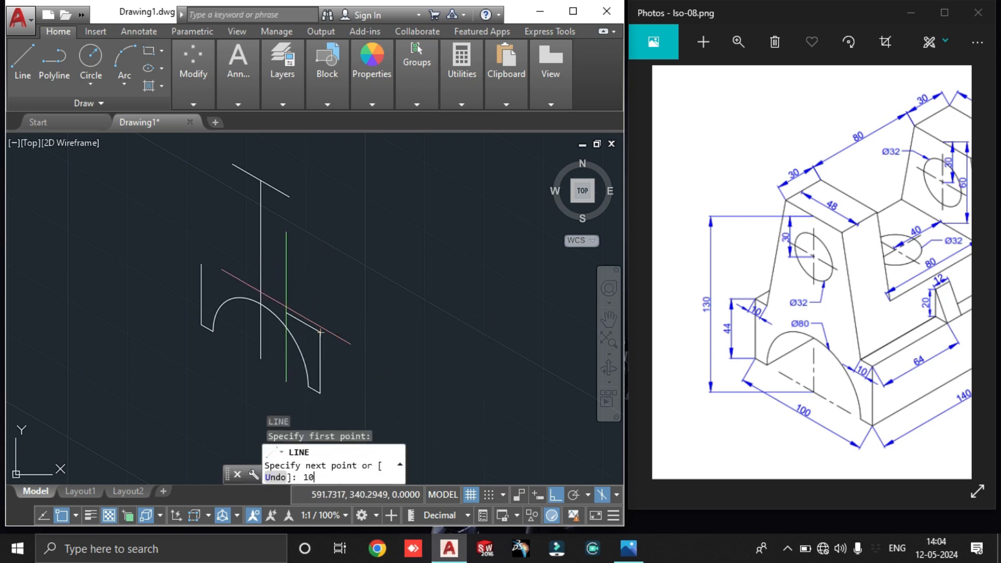
key("Return")
key("Return")
left_click(201, 263)
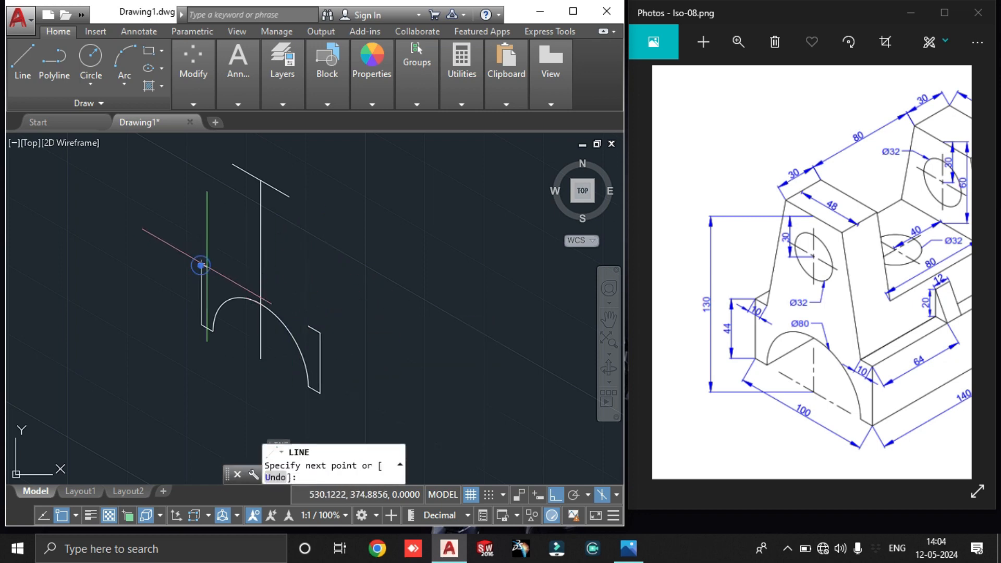
key("Return")
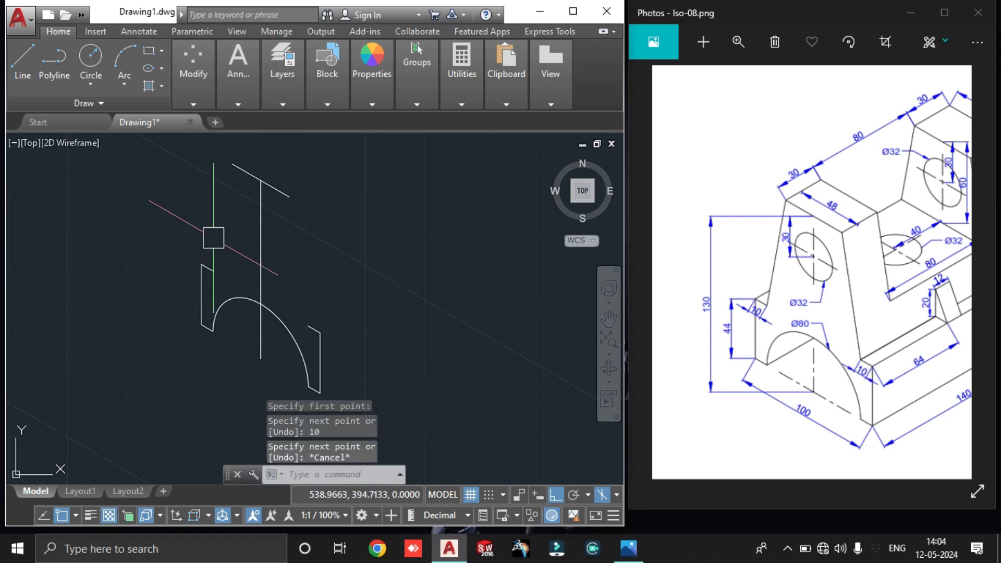
Draw the two sloping side edges joining the ends of the 48 mm top edge to the inner ends of the 10 mm ledges
key("Return")
key("Return")
left_click(213, 271)
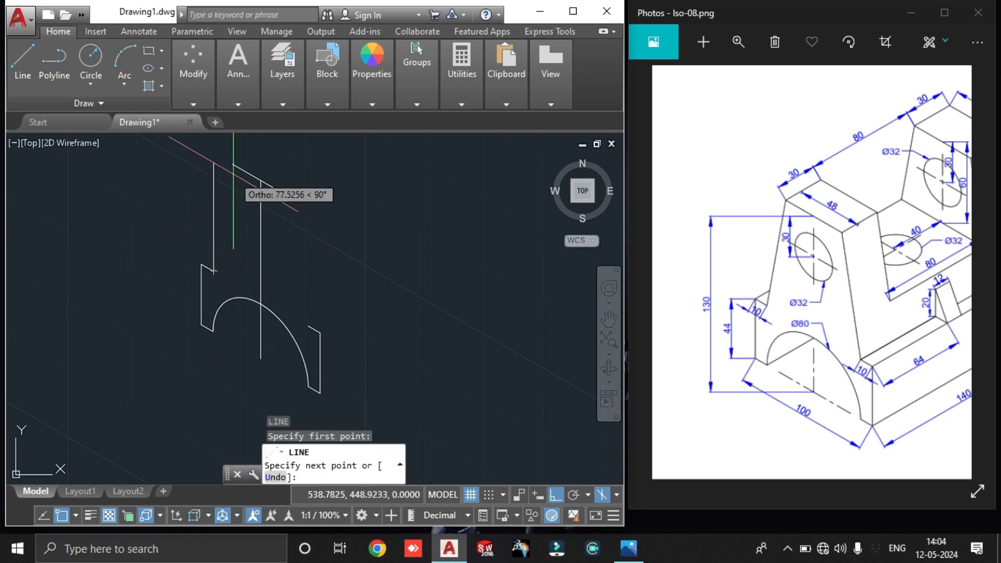
left_click(230, 160)
key("Return")
key("Return")
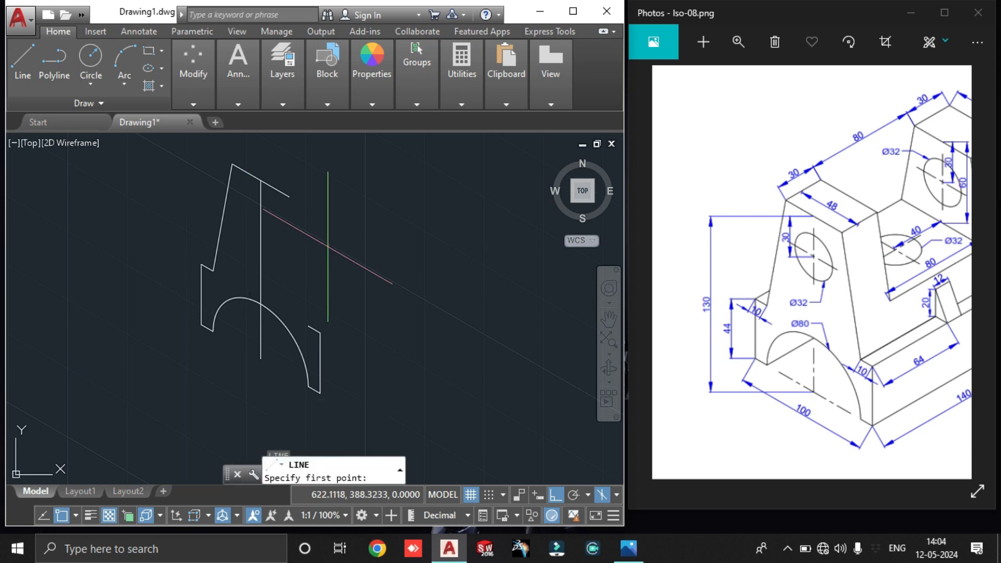
left_click(232, 164)
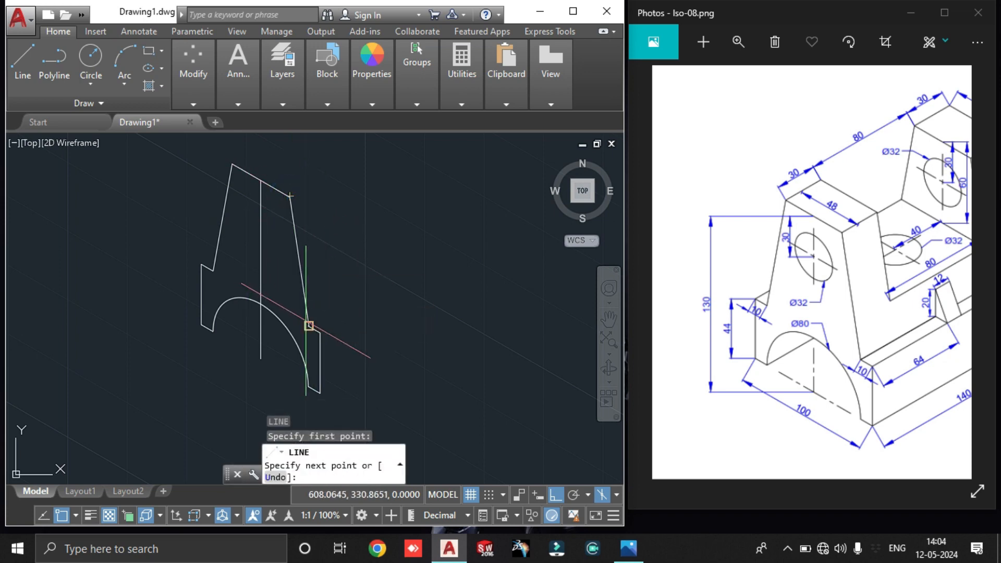
left_click(308, 326)
key("Escape")
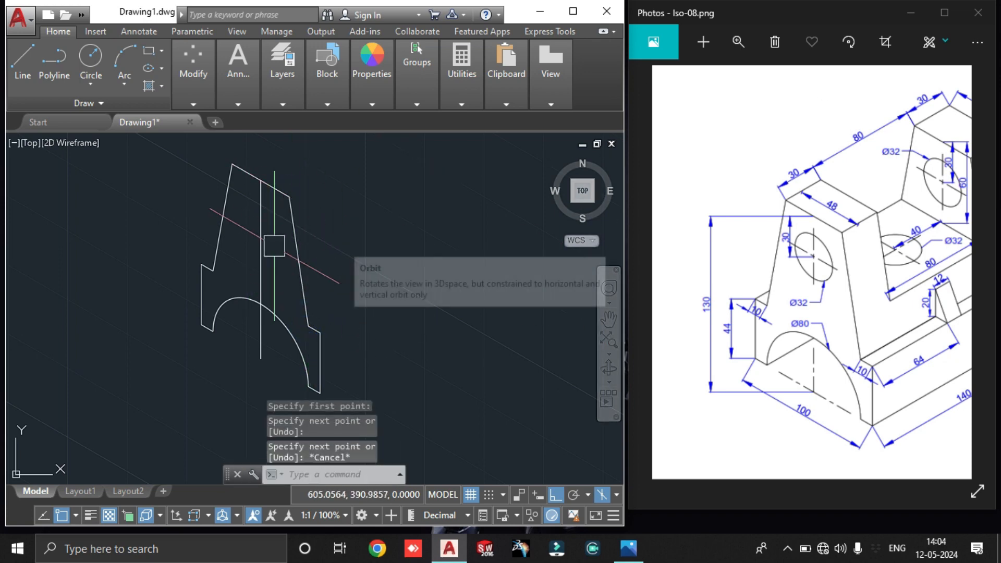
Delete the 130 mm vertical construction line through the front face
left_click(261, 245)
key("Delete")
middle_click_drag(279, 264, 298, 281)
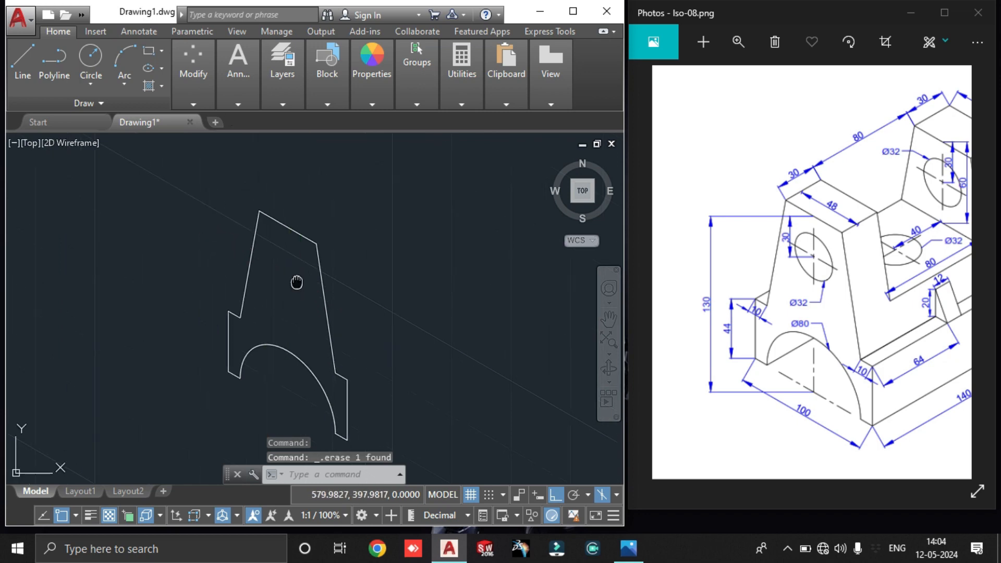
Draw a 30 mm vertical helper line downward from the midpoint of the front face's top edge
scroll(288, 275, "up", 2)
type("l")
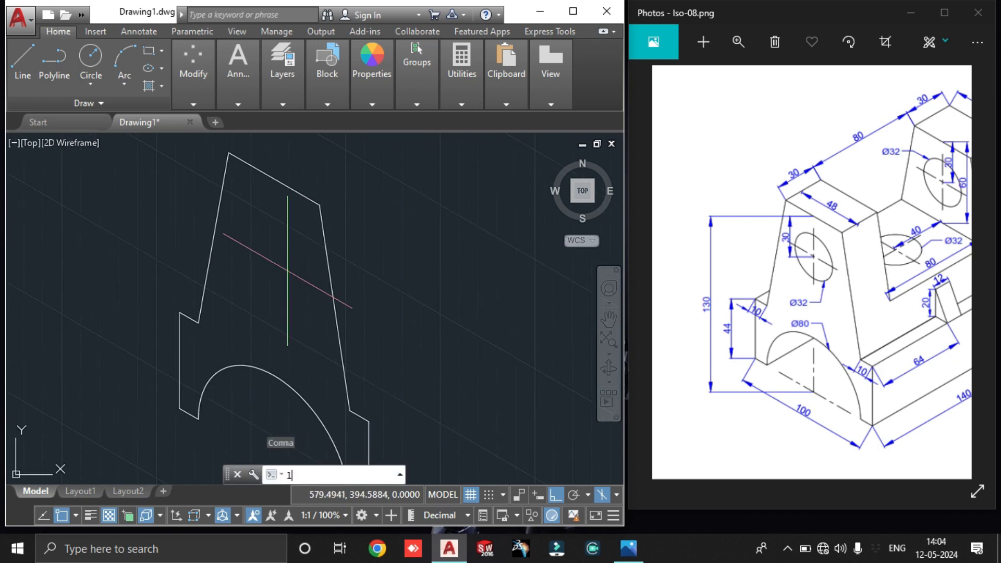
key("Return")
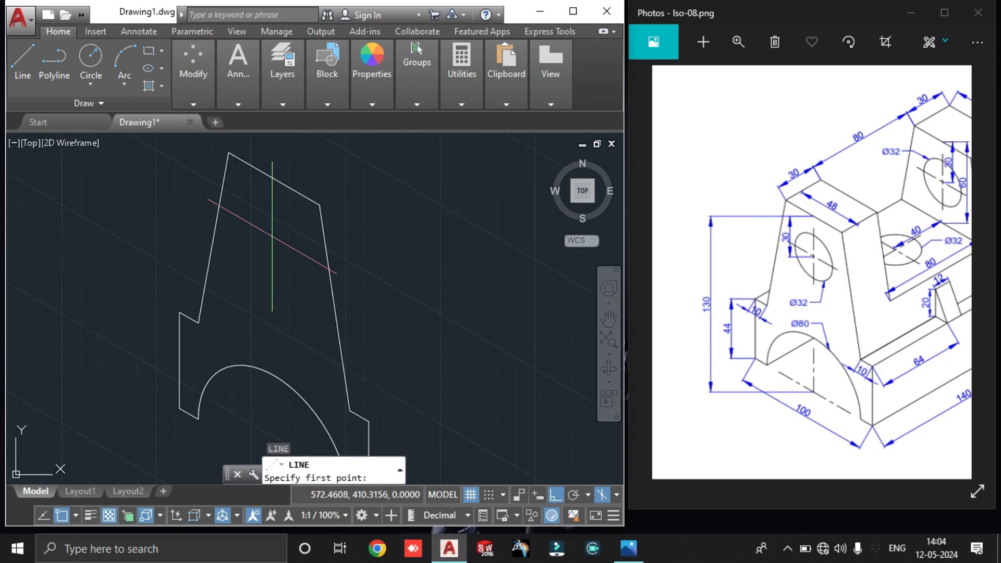
left_click(274, 179)
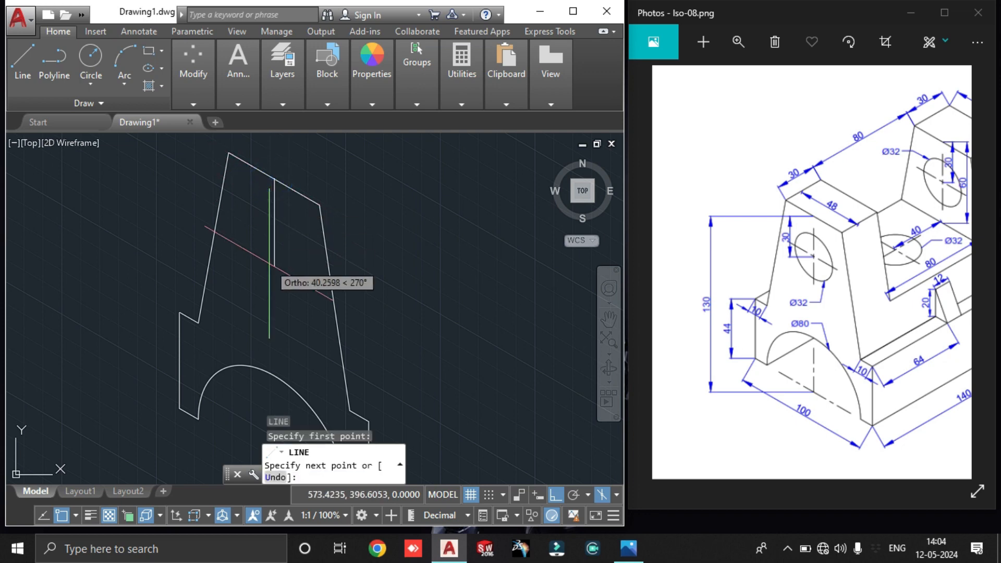
type("30")
key("Return")
key("Escape")
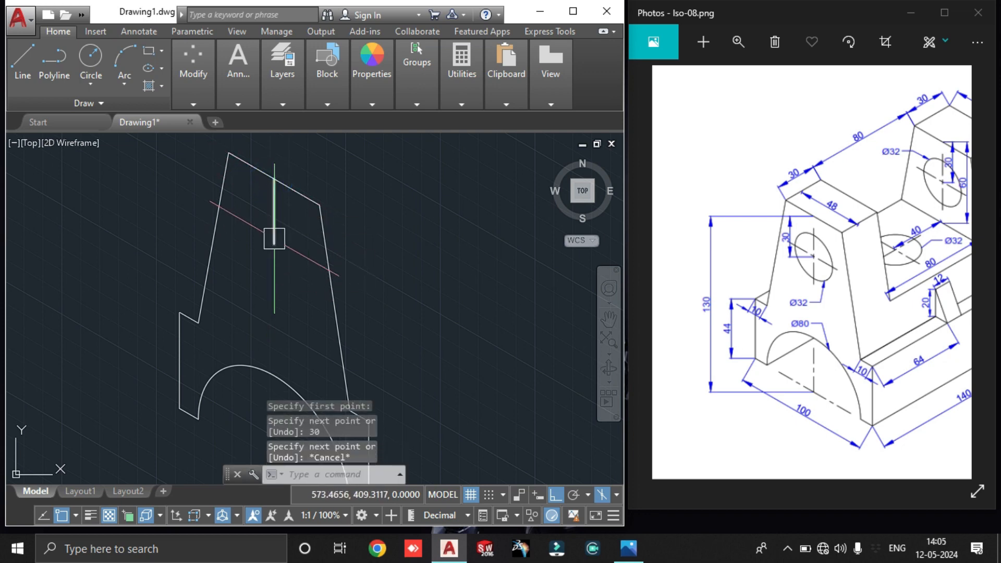
Draw an isocircle of radius 16 centred on the lower end of the 30 mm helper line
type("el")
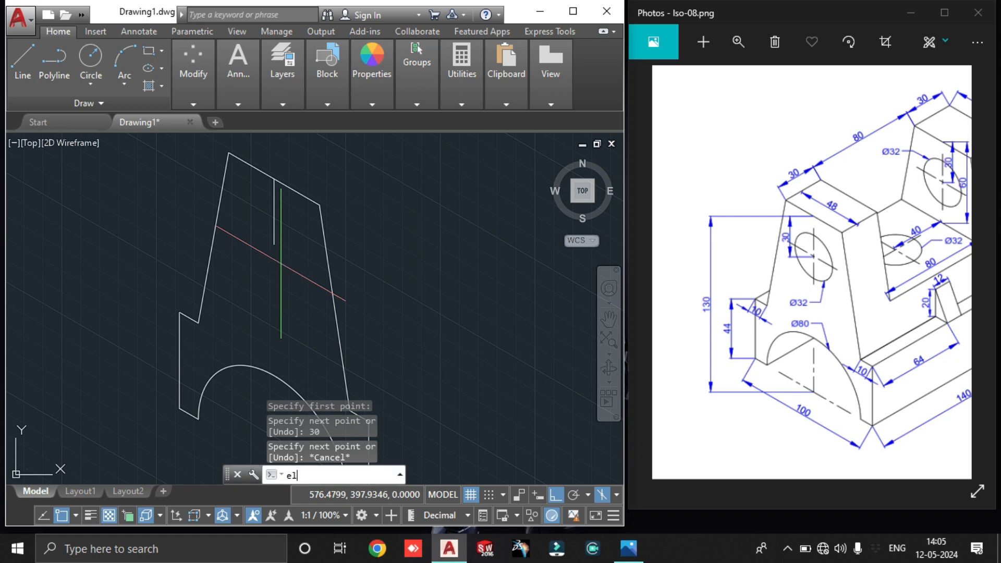
key("Return")
type("i")
key("Return")
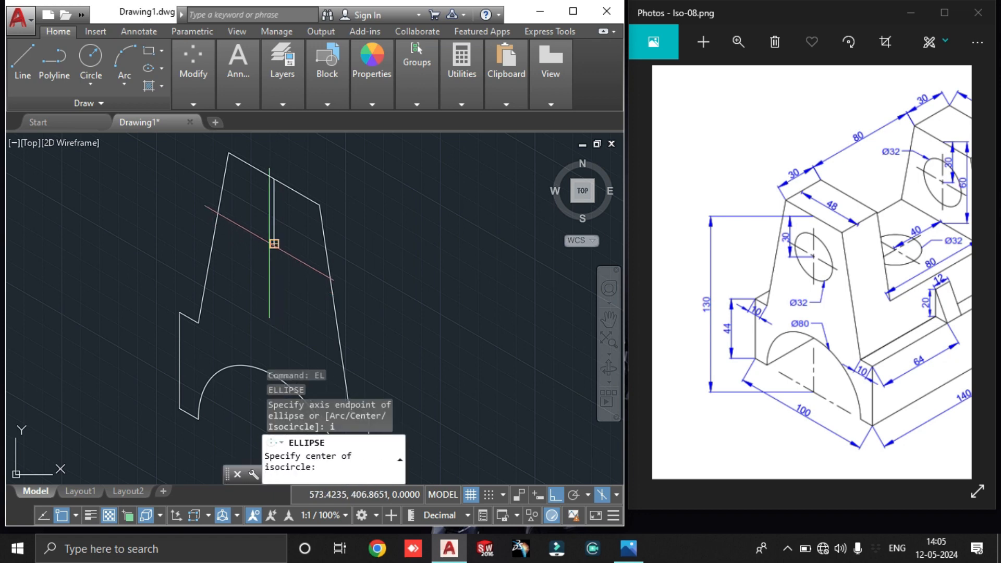
left_click(274, 244)
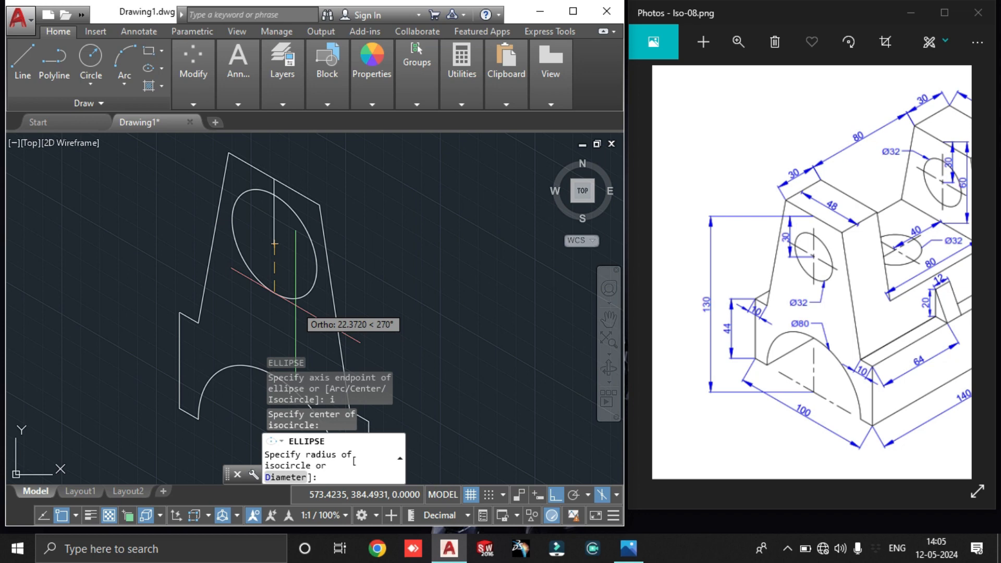
type("16")
key("Return")
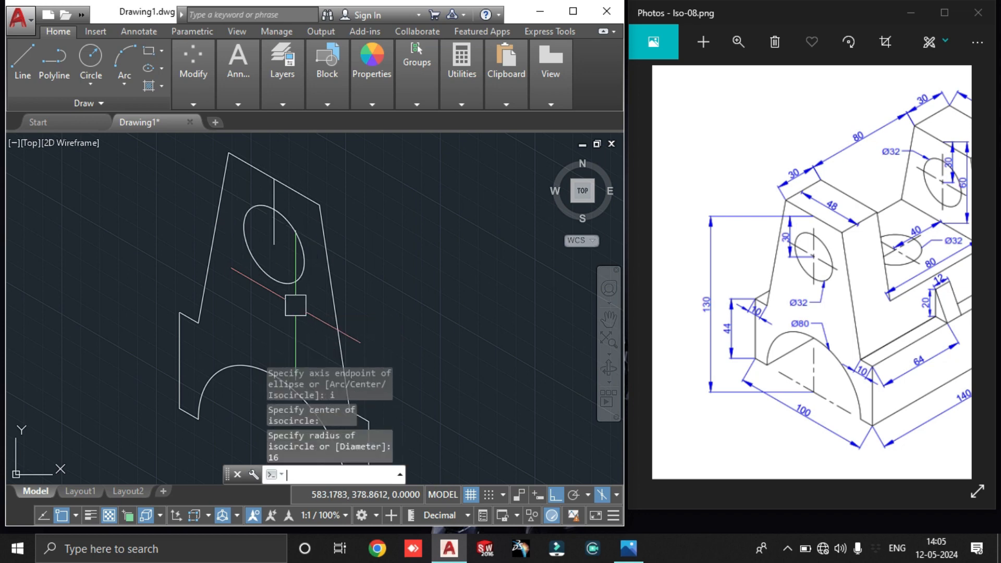
Delete the 30 mm helper line running into the isocircle
key("Escape")
left_click(274, 232)
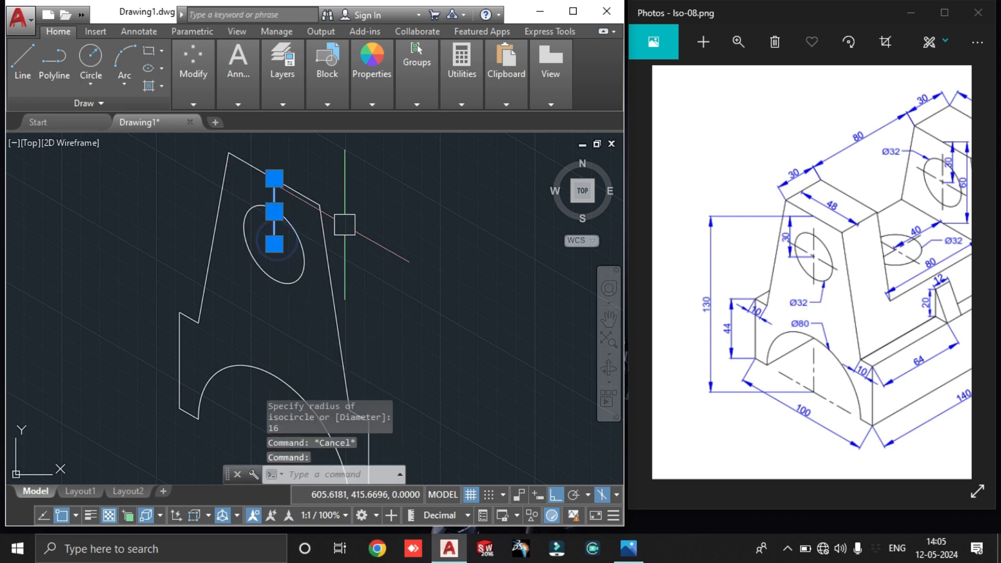
key("Delete")
Draw a 140 mm line in the top isoplane, receding from the outer corner of the front face's right-hand ledge
scroll(413, 278, "down", 3)
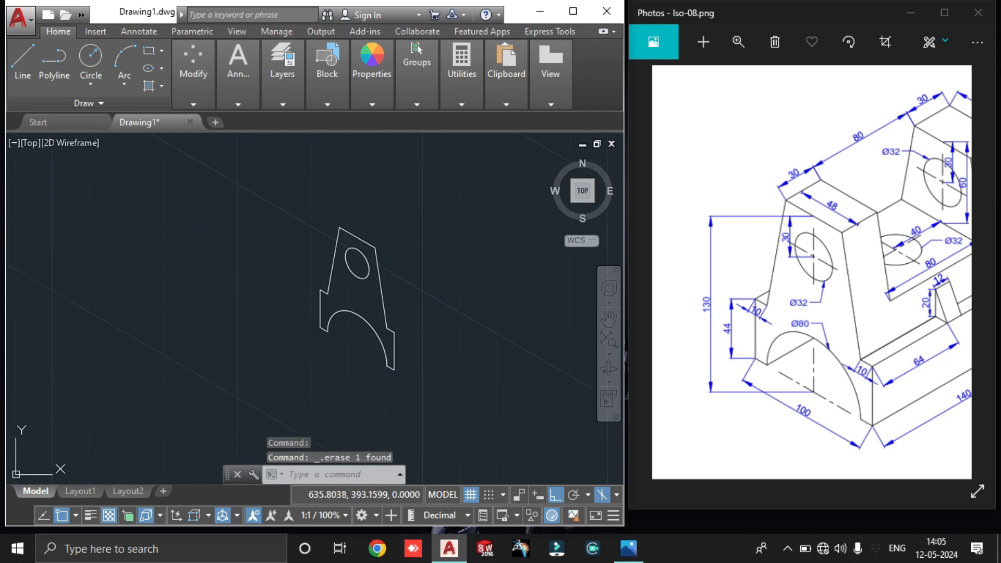
scroll(925, 297, "down", 1)
left_click_drag(951, 311, 850, 374)
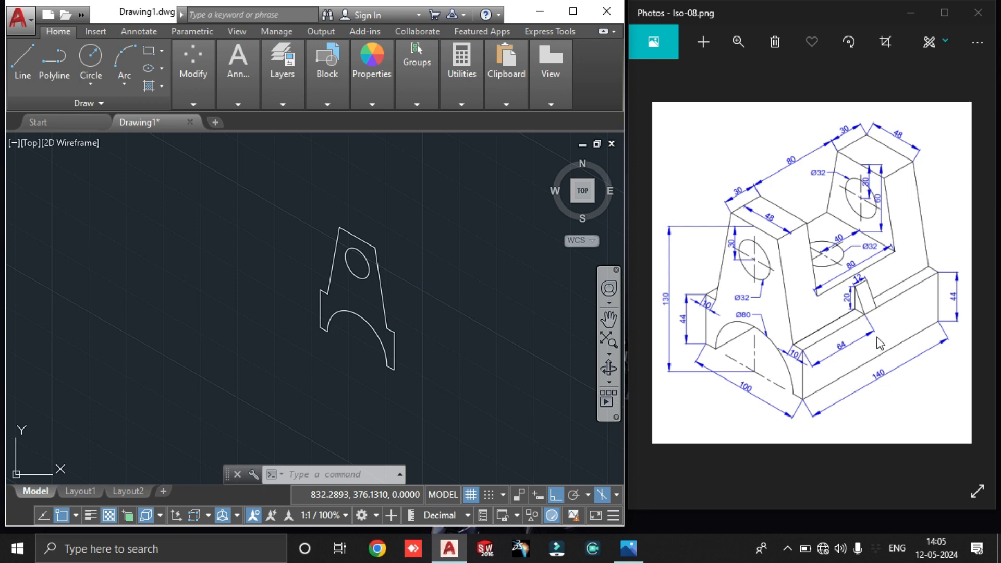
left_click(478, 312)
key("Escape")
scroll(449, 317, "up", 4)
type("l")
key("Return")
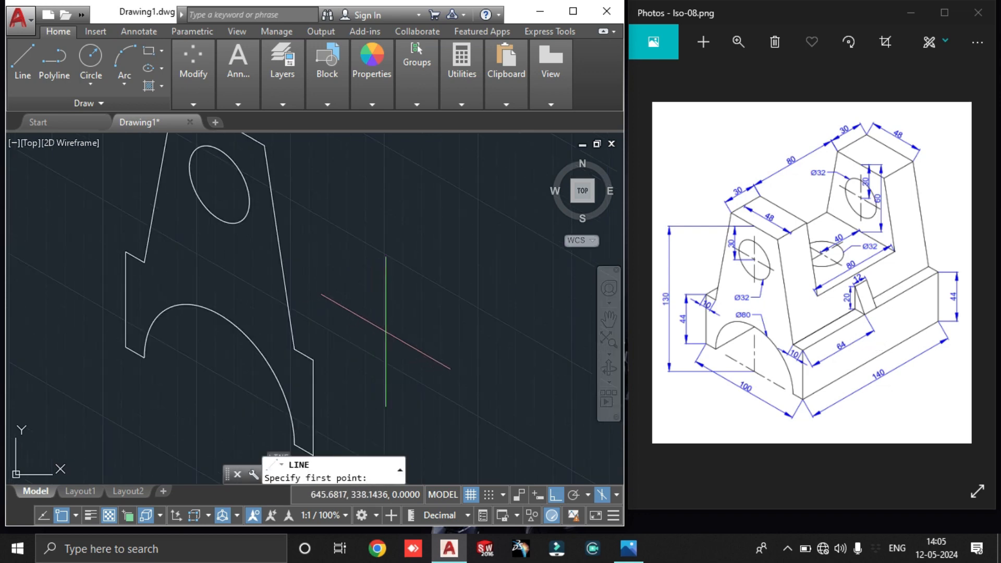
left_click(313, 359)
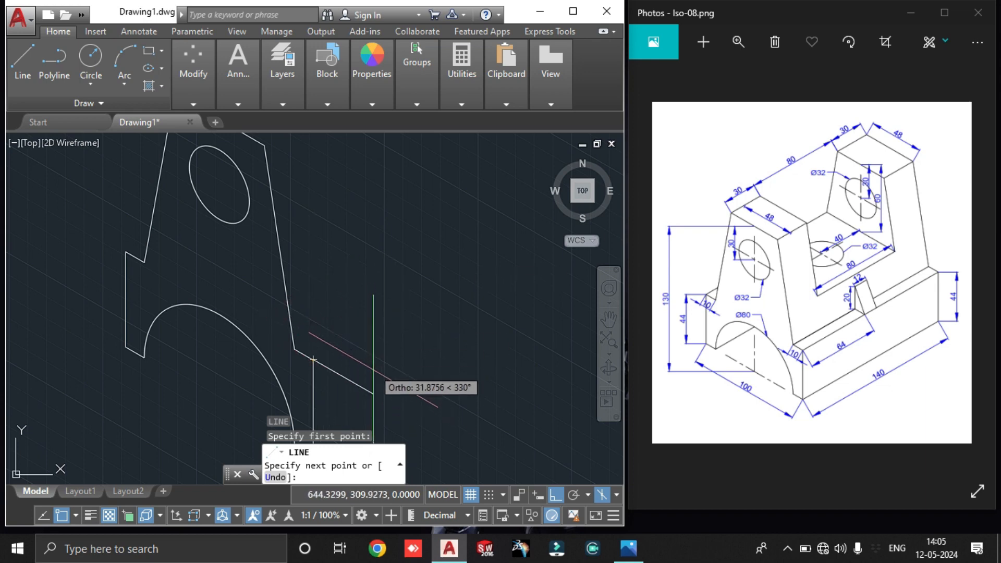
key("F5")
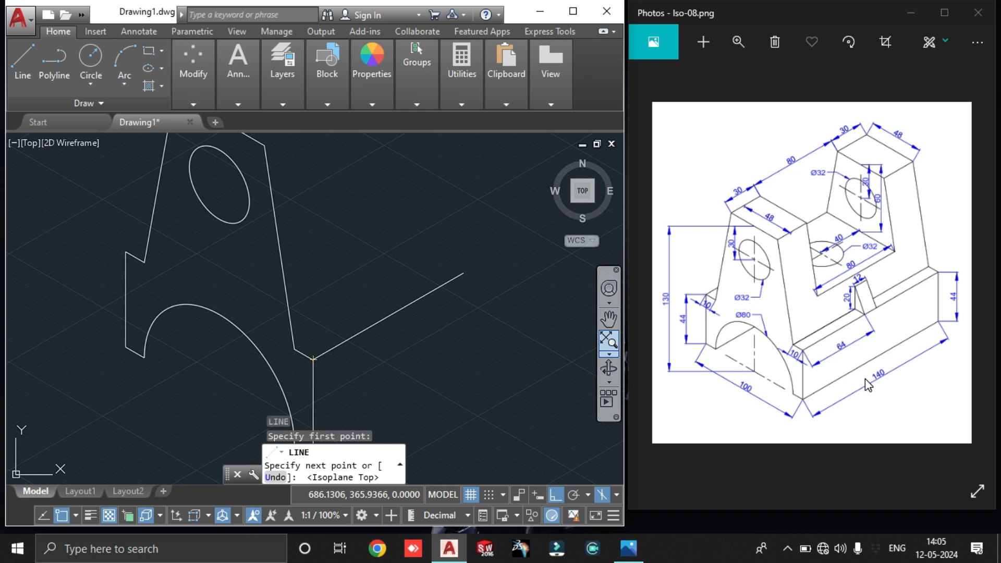
type("140")
key("Return")
Continue with a 10 mm edge at the far end and a long edge back to the ledge's inner corner
scroll(428, 192, "down", 2)
middle_click_drag(423, 195, 304, 236)
scroll(376, 233, "up", 2)
type("10")
key("Return")
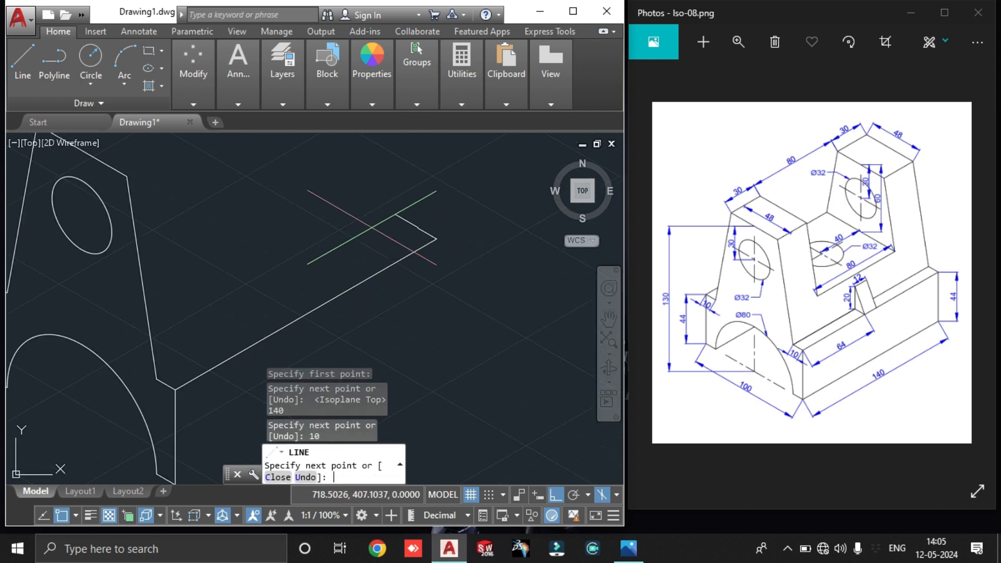
scroll(142, 368, "up", 2)
scroll(170, 385, "down", 3)
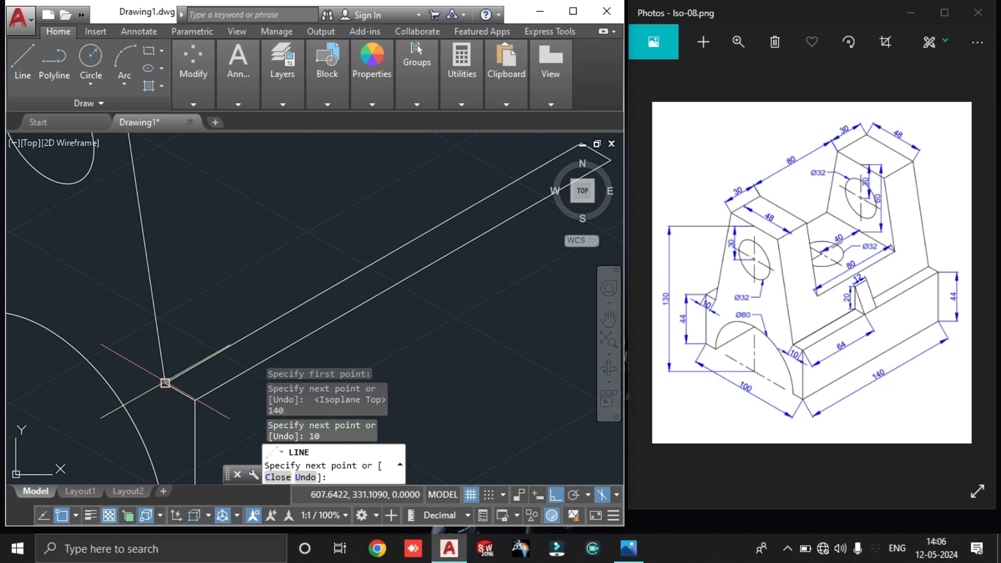
key("Escape")
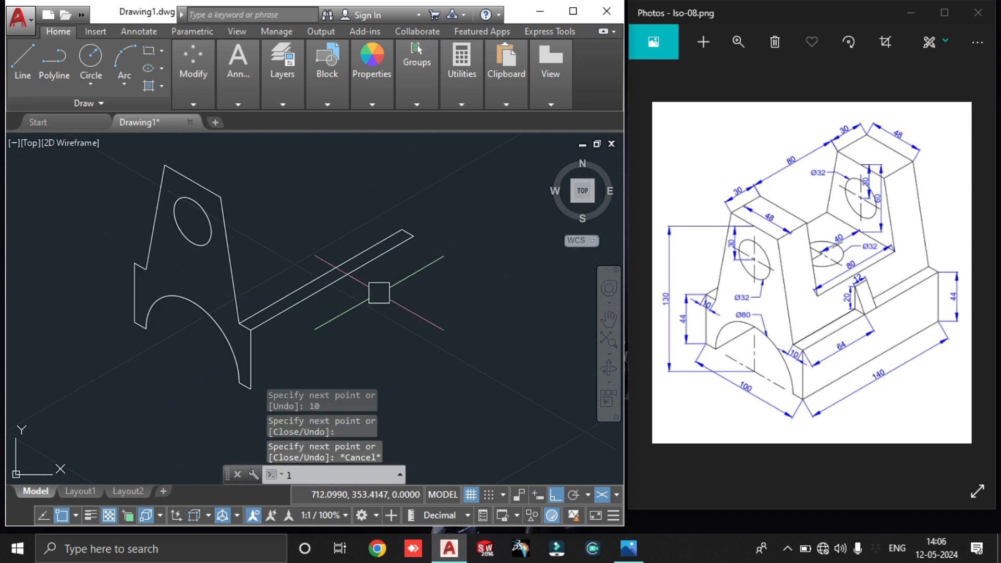
In the right isoplane, draw a 44 mm vertical line down from the far outer corner and connect it to the front face's lower corner
type("l")
key("Return")
left_click(413, 235)
key("F5")
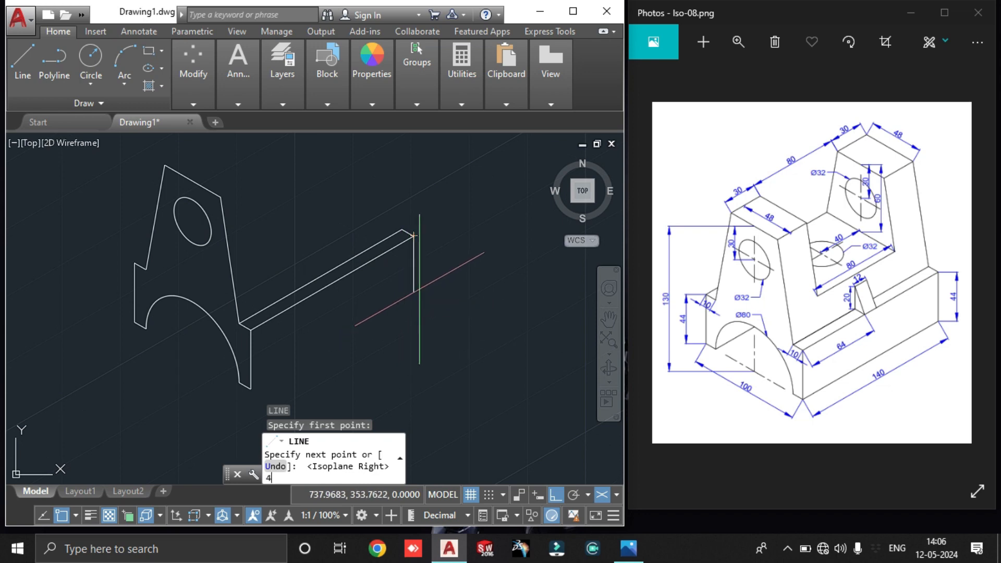
key("Return")
scroll(248, 383, "up", 4)
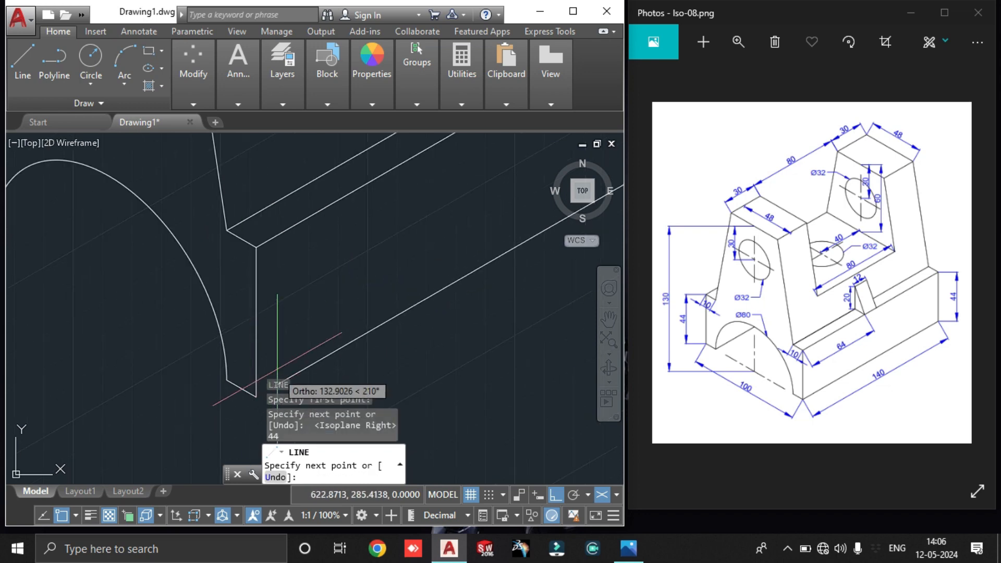
middle_click_drag(277, 384, 293, 291)
left_click(271, 304)
key("Escape")
scroll(318, 302, "down", 6)
mouse_move(390, 234)
middle_mouse_down()
mouse_move(412, 224)
mouse_move(406, 290)
mouse_move(360, 273)
mouse_move(398, 260)
middle_mouse_up()
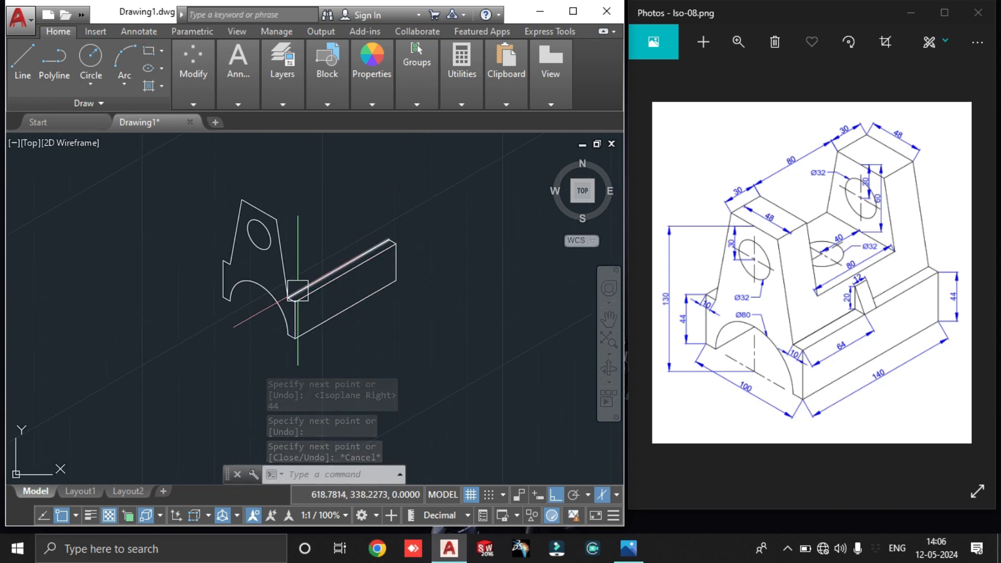
middle_click_drag(298, 290, 302, 276)
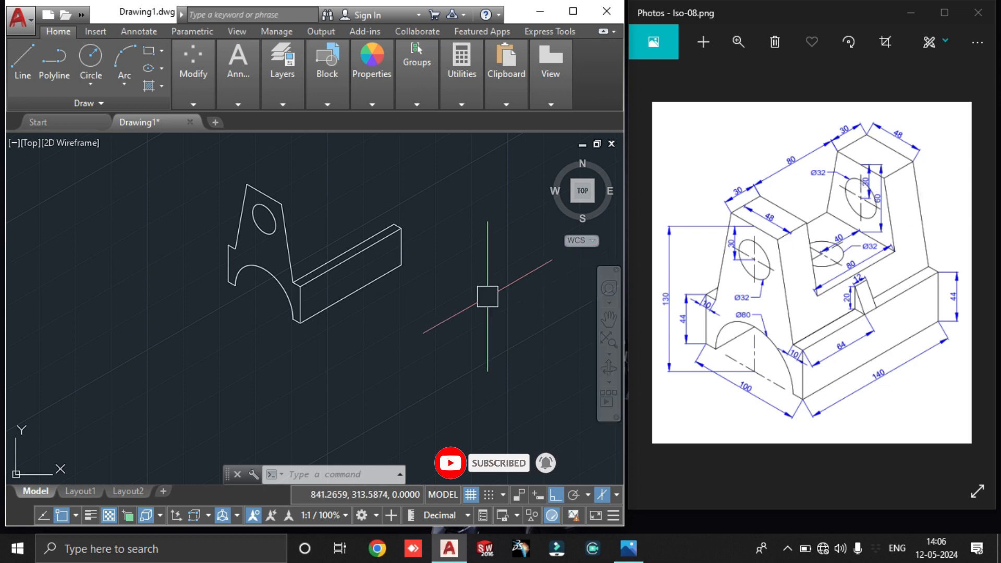
Copy the front face's complete outline and arch, excluding the circular hole, 30 mm back along the receding axis
scroll(254, 274, "up", 6)
left_click(291, 339)
scroll(253, 286, "down", 4)
left_click(169, 216)
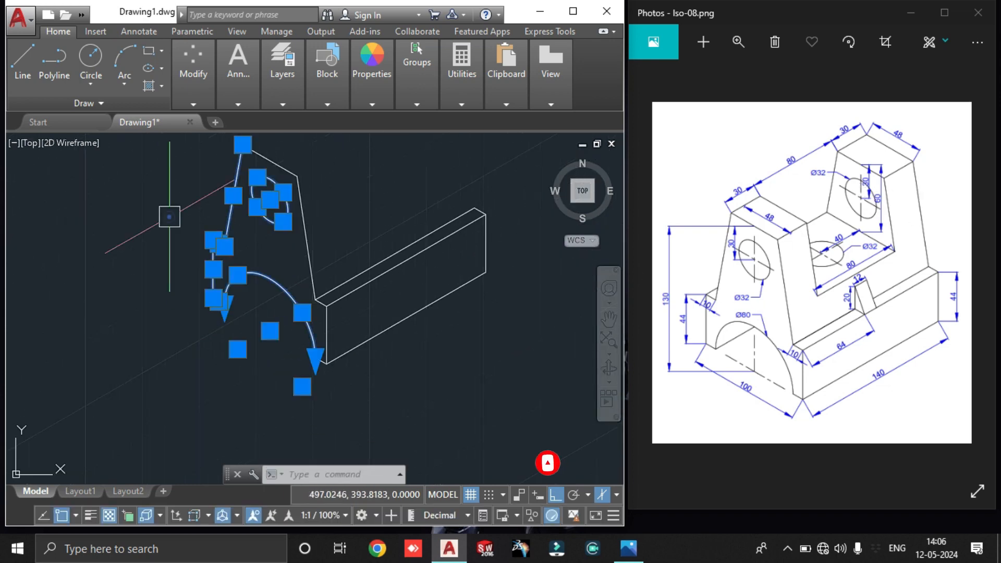
left_click(351, 214)
left_click(269, 157)
scroll(273, 240, "up", 4)
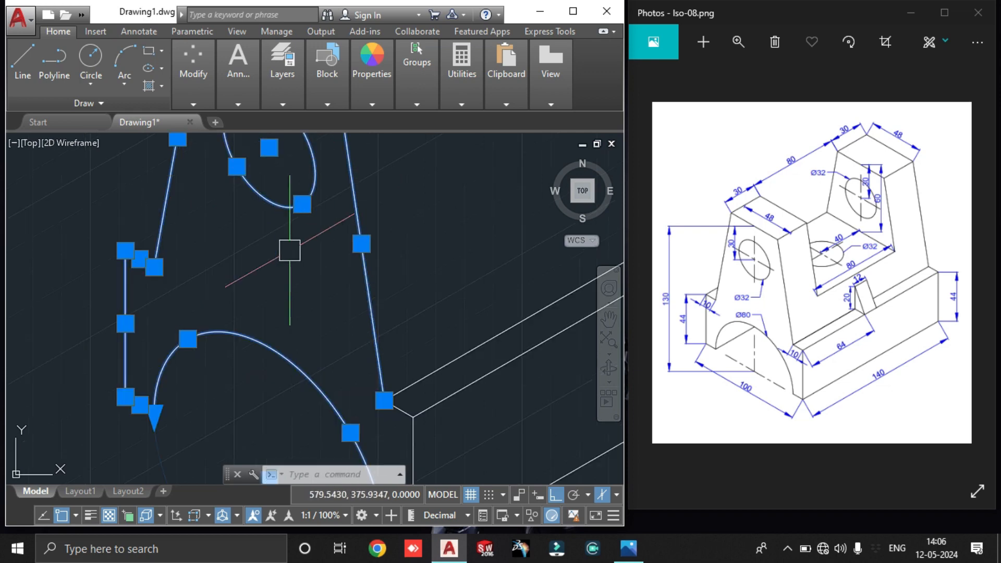
left_click(288, 247)
scroll(324, 280, "down", 4)
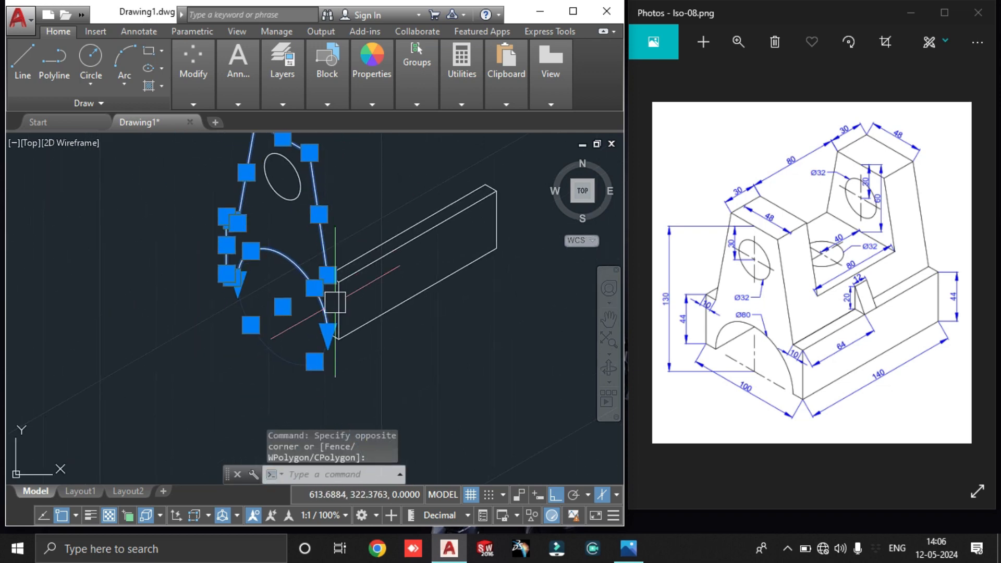
scroll(360, 298, "up", 5)
left_click(359, 298)
scroll(351, 300, "down", 3)
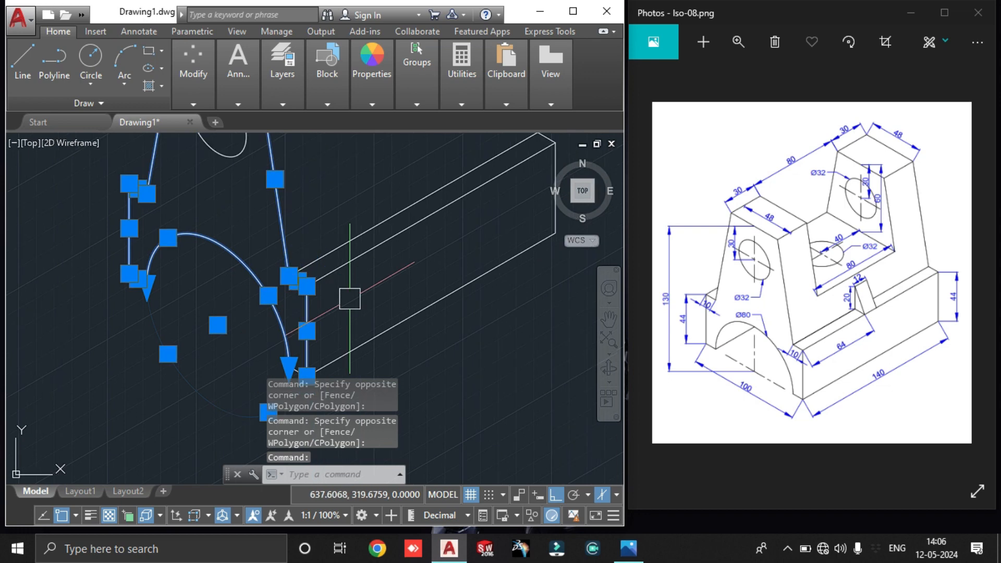
type("co")
key("Return")
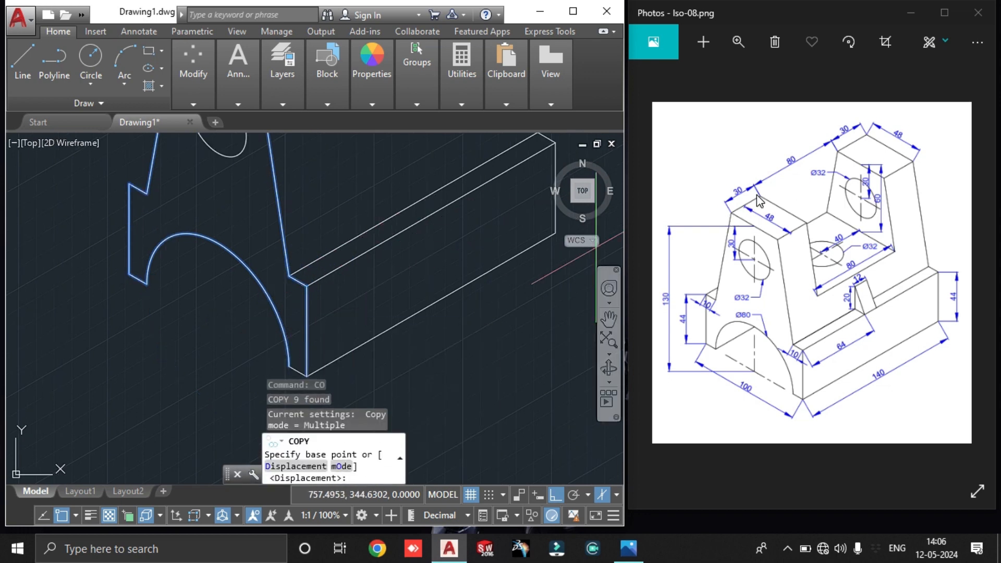
scroll(359, 215, "down", 4)
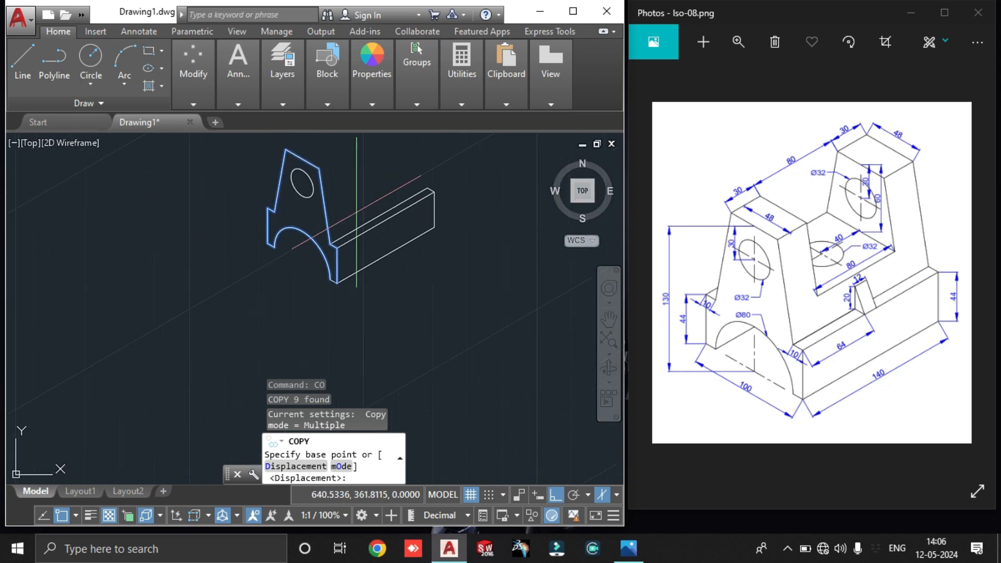
scroll(353, 140, "up", 4)
left_click(229, 181)
scroll(412, 175, "down", 3)
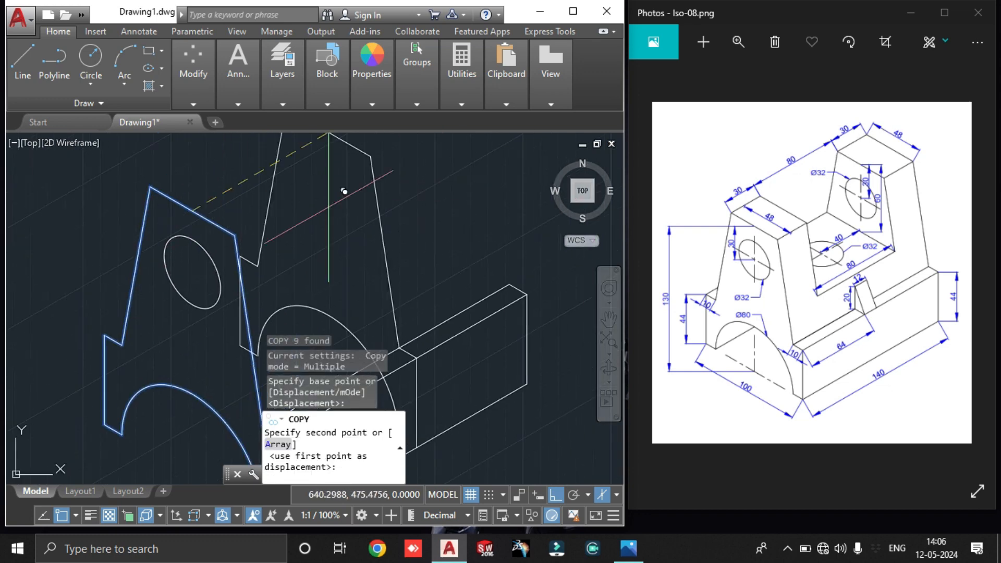
type("30")
key("Return")
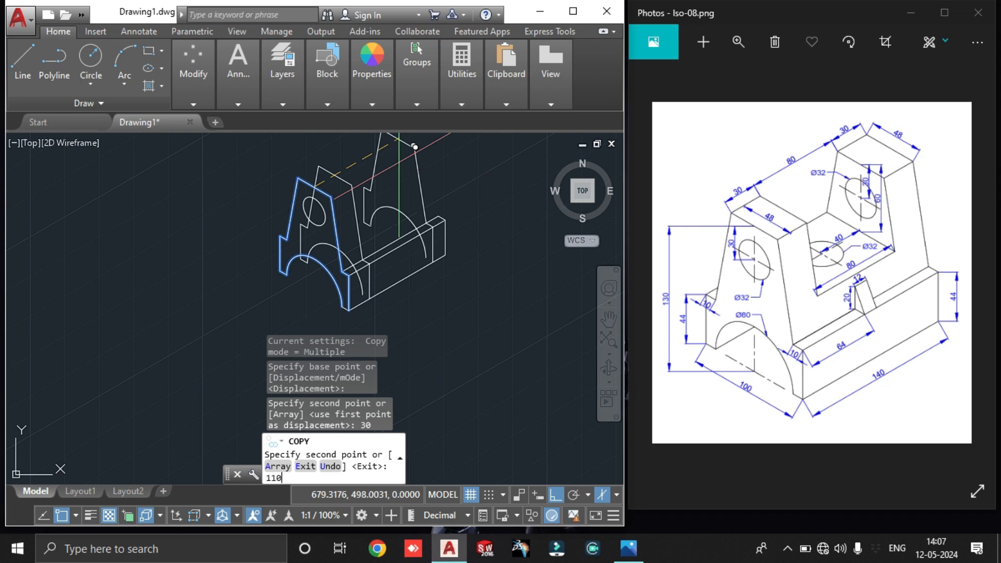
Place two further copies of the front face outline at 110 mm and 140 mm along the receding axis
type("110")
key("Return")
middle_click_drag(415, 146, 334, 253)
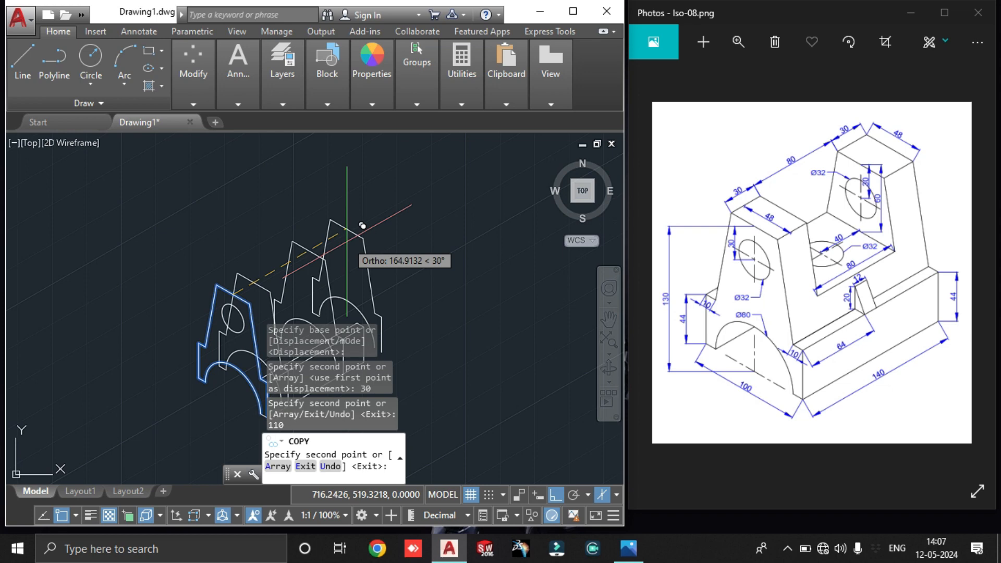
type("140")
key("Return")
scroll(363, 226, "up", 5)
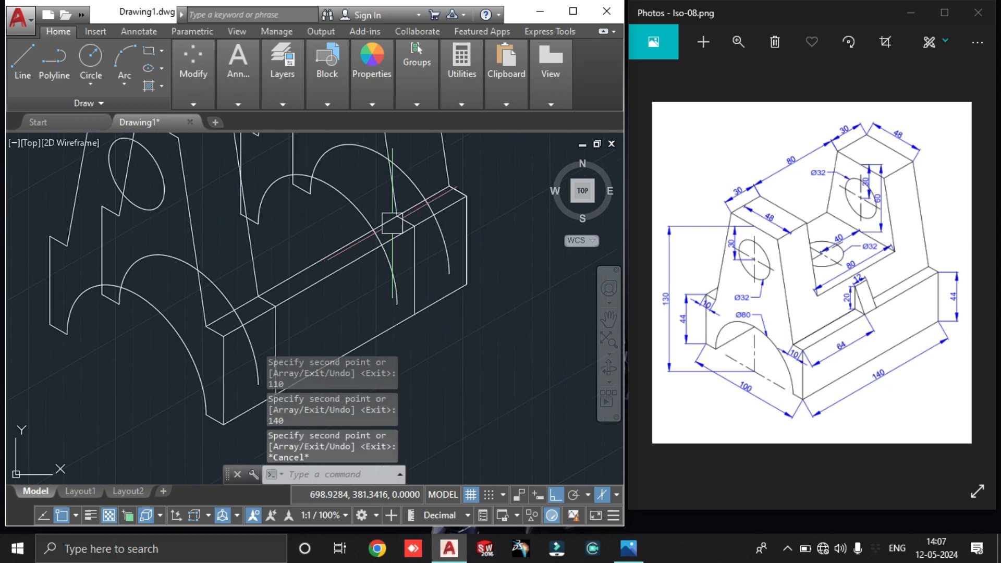
key("Escape")
Delete the right-hand ledge and vertical edges of the copy at 110 mm, and the rearmost copy's arch
left_click(357, 295)
scroll(349, 231, "up", 3)
left_click(346, 267)
scroll(369, 215, "down", 3)
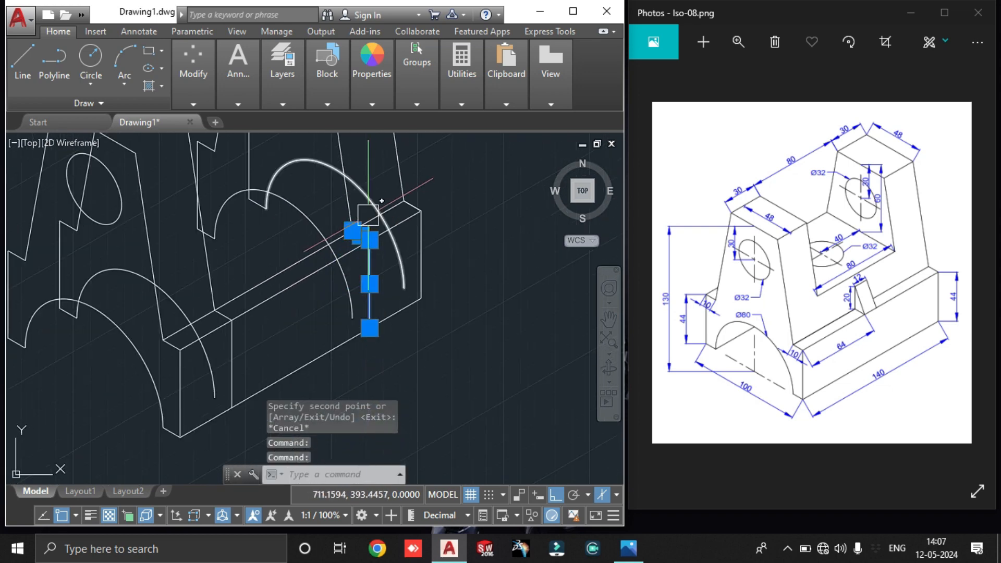
key("Delete")
middle_click_drag(419, 229, 416, 299)
left_click(365, 266)
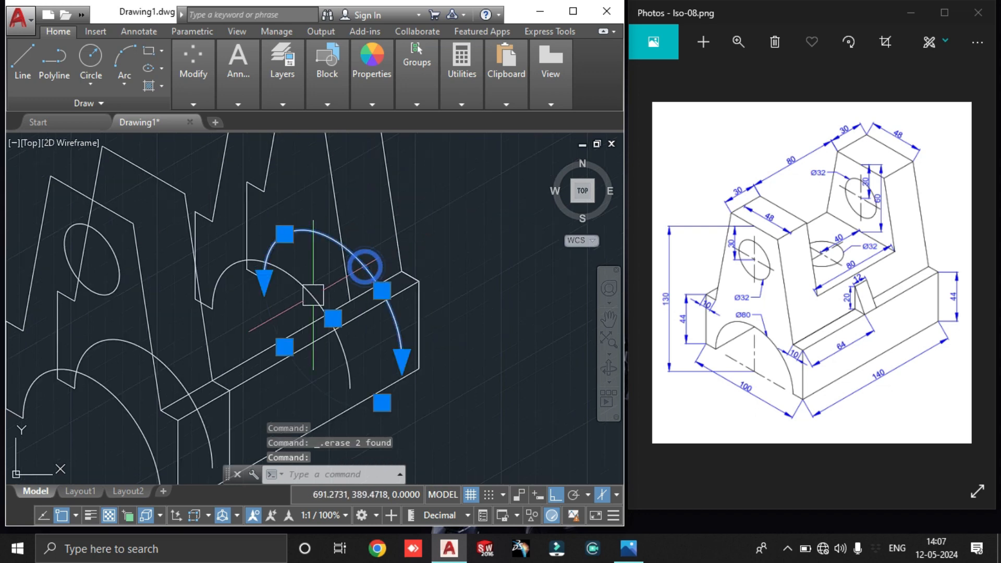
key("Delete")
Draw the two receding top edges of the front upright, joining both top corners to those of the 30 mm copy
scroll(277, 277, "down", 3)
scroll(199, 208, "up", 3)
type("l")
key("Return")
left_click(177, 235)
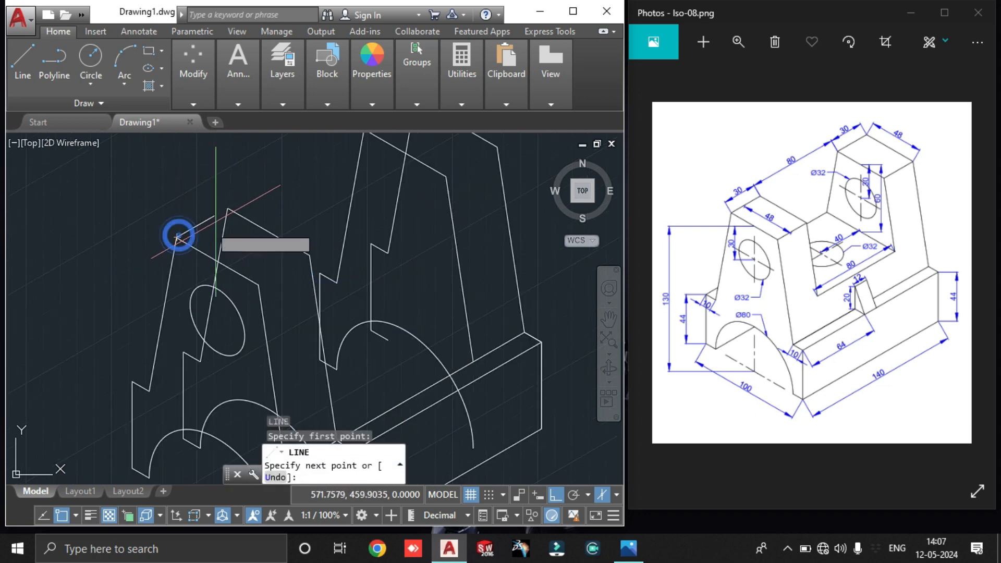
left_click(228, 209)
key("Escape")
middle_click_drag(298, 303, 287, 243)
type("l")
key("Return")
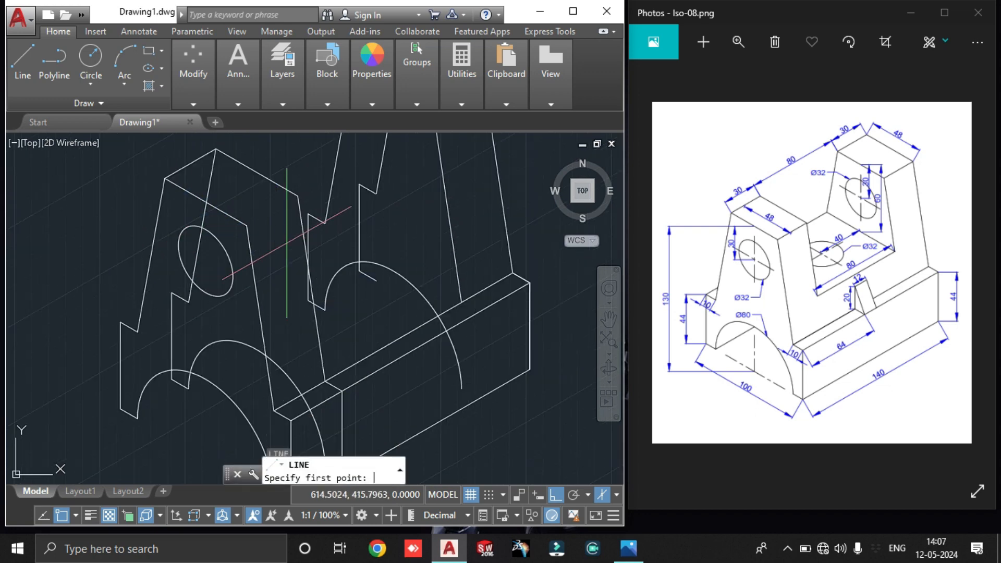
left_click(247, 225)
left_click(300, 194)
key("Escape")
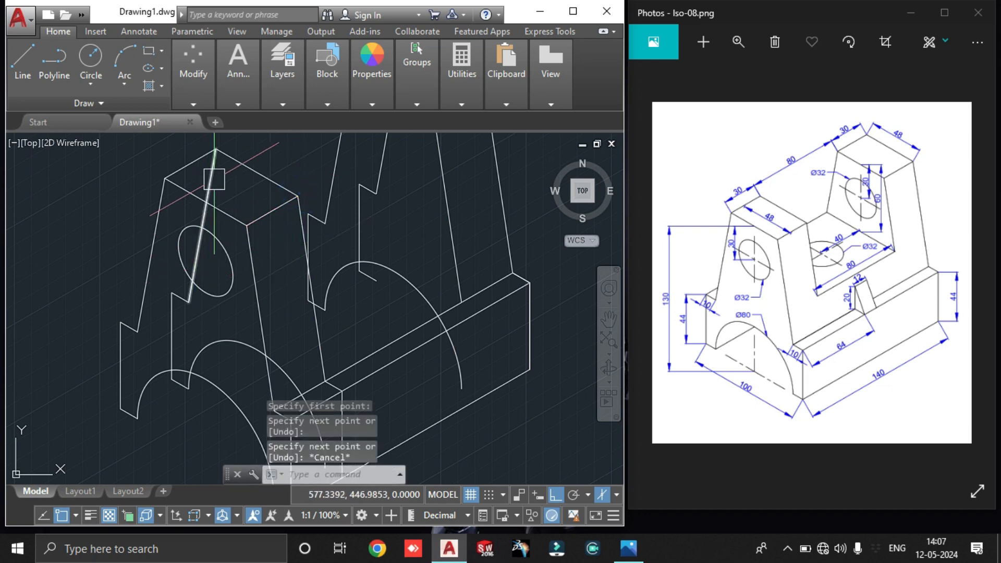
Delete the 30 mm copy's hidden left slanted edge, ledge edge, vertical edge and arch
left_click(214, 172)
scroll(182, 317, "up", 4)
left_click(181, 317)
left_click(130, 242)
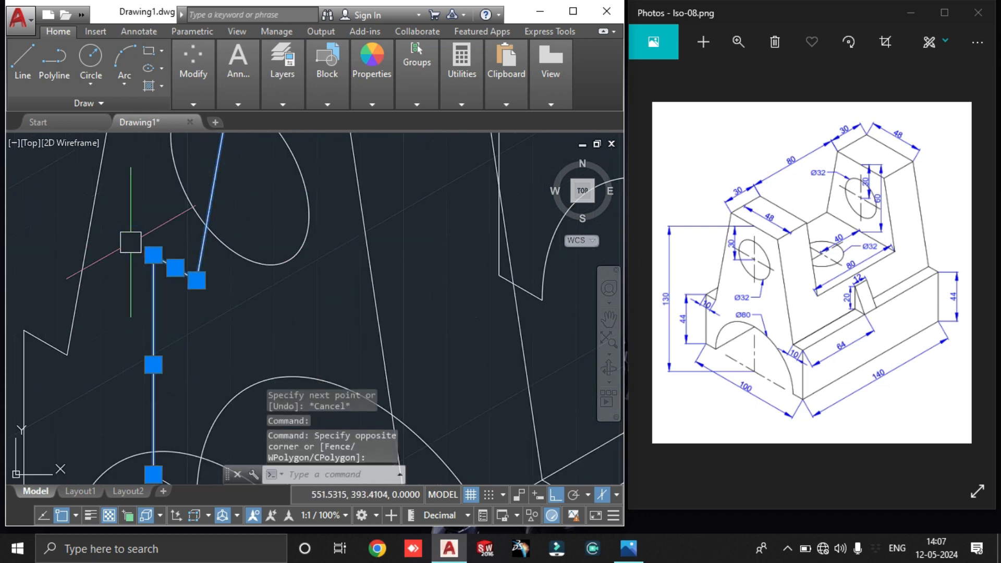
key("Delete")
scroll(130, 242, "down", 3)
left_click(328, 288)
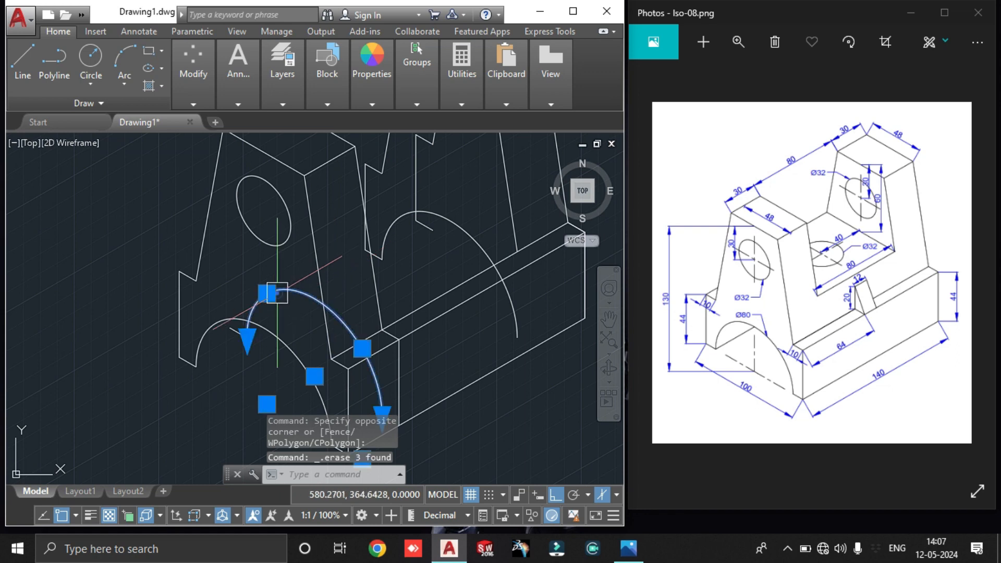
mouse_move(287, 348)
middle_mouse_down()
mouse_move(209, 342)
mouse_move(179, 312)
mouse_move(233, 301)
middle_mouse_up()
key("Delete")
Draw a receding edge from the outer corner of the front face's left ledge and trim it at the slanted side
type("l")
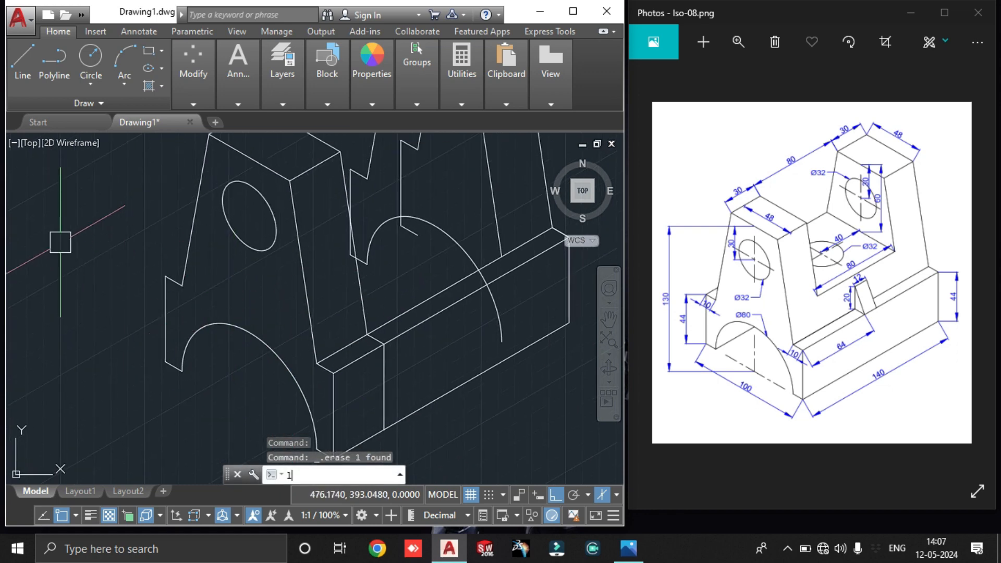
key("Return")
scroll(268, 280, "down", 4)
scroll(271, 277, "up", 4)
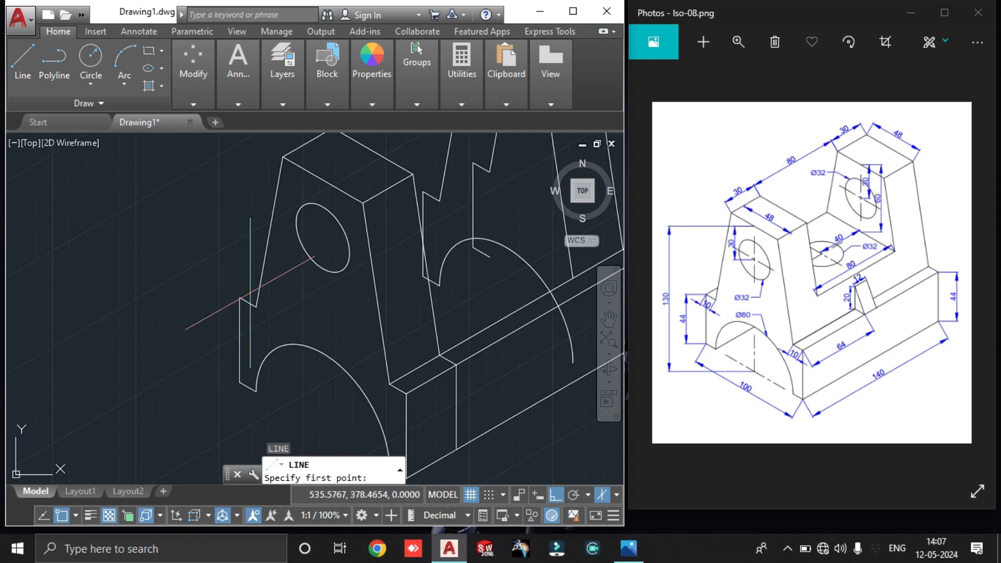
left_click(240, 297)
scroll(276, 282, "up", 4)
left_click(286, 269)
key("Escape")
key("Escape")
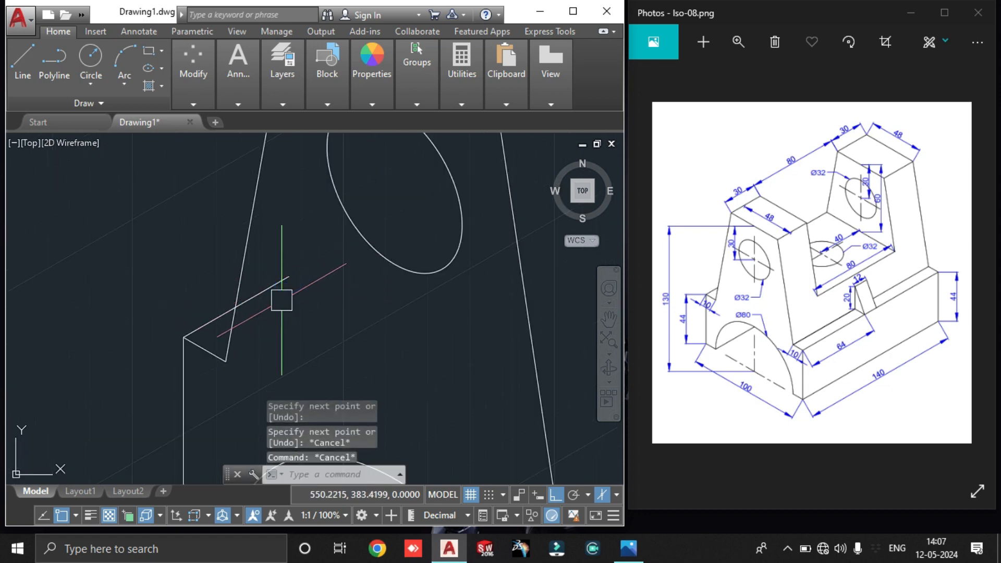
key("Return")
key("Return")
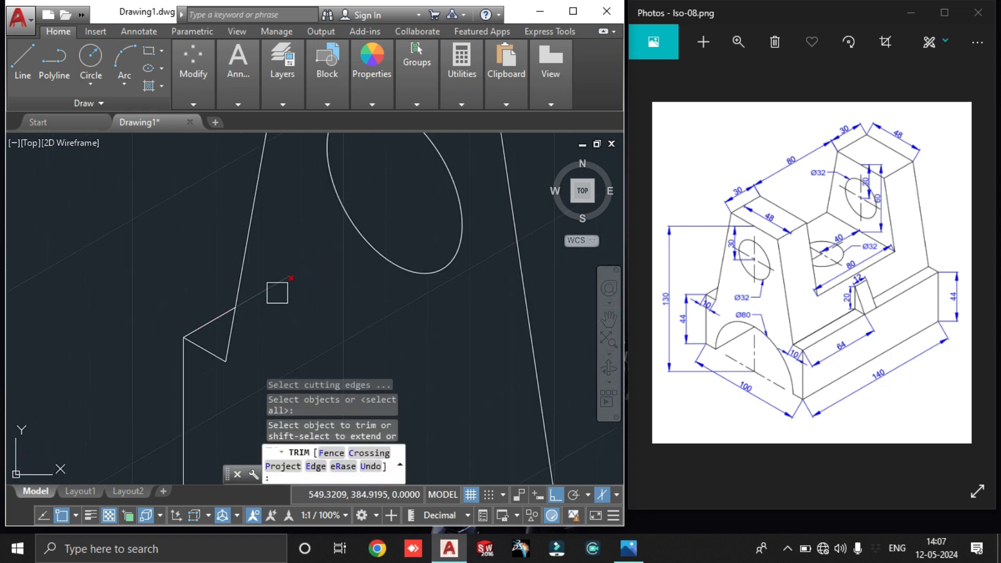
scroll(277, 293, "down", 5)
left_click(291, 242)
key("Escape")
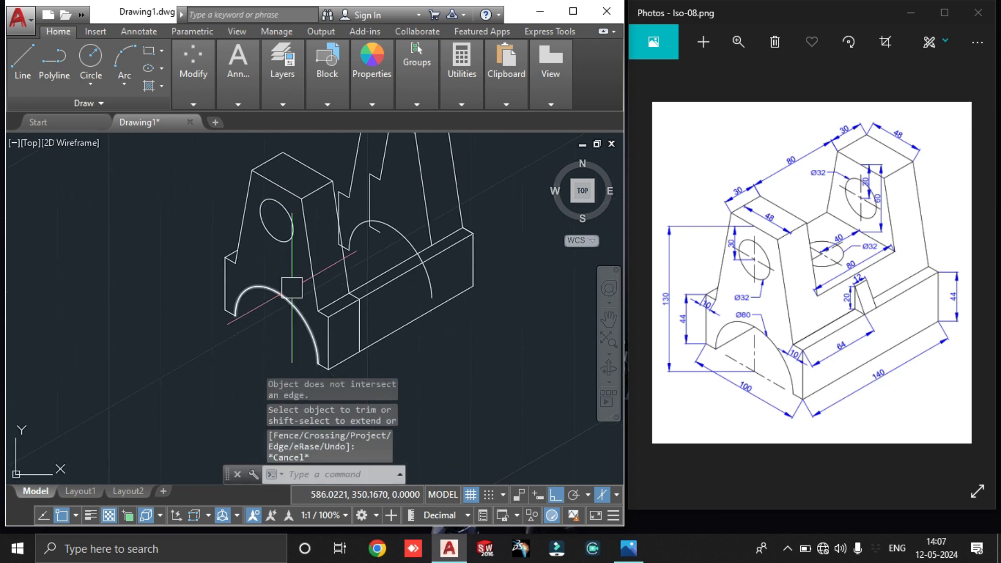
Draw a receding edge from the front arch's left foot and trim off the part beyond the arch
scroll(247, 362, "up", 2)
type("l")
key("Return")
left_click(229, 288)
left_click(339, 225)
key("Escape")
type("tr")
key("Return")
key("Return")
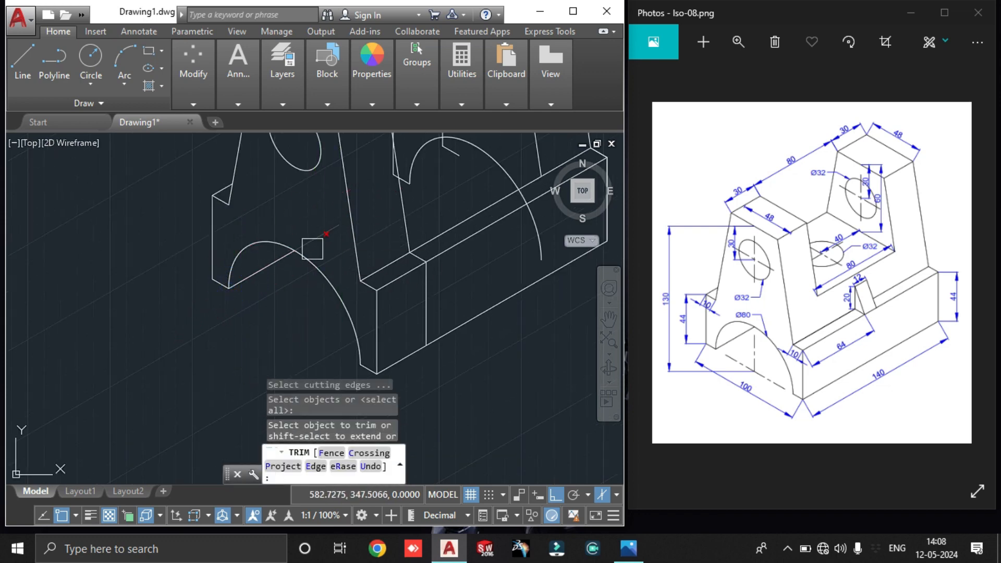
left_click(312, 249)
scroll(313, 251, "down", 3)
key("Escape")
Draw the two receding top edges of the rear upright between the 110 mm and 140 mm copies
scroll(297, 219, "up", 4)
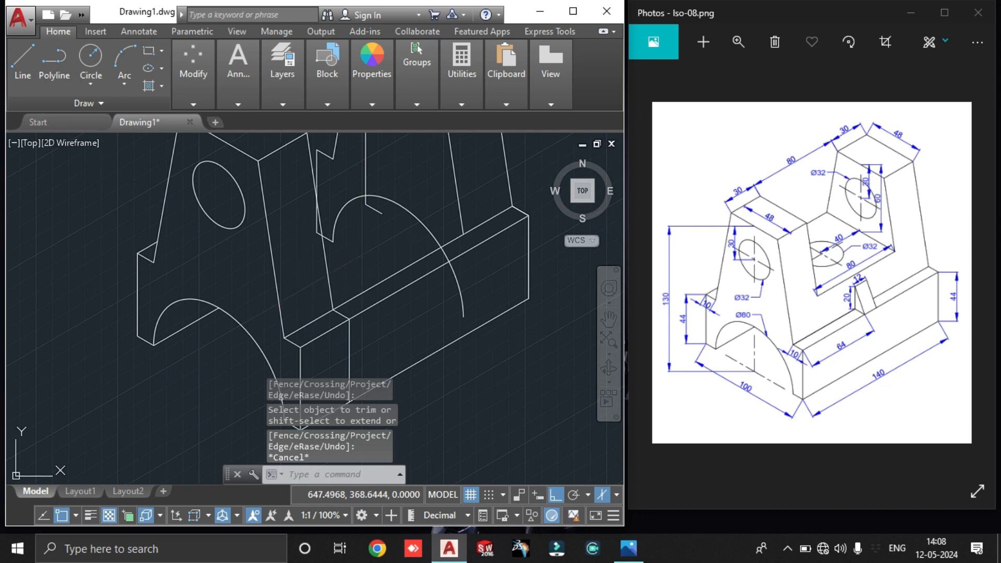
middle_click_drag(359, 266, 209, 356)
scroll(305, 287, "down", 4)
middle_click_drag(319, 292, 266, 259)
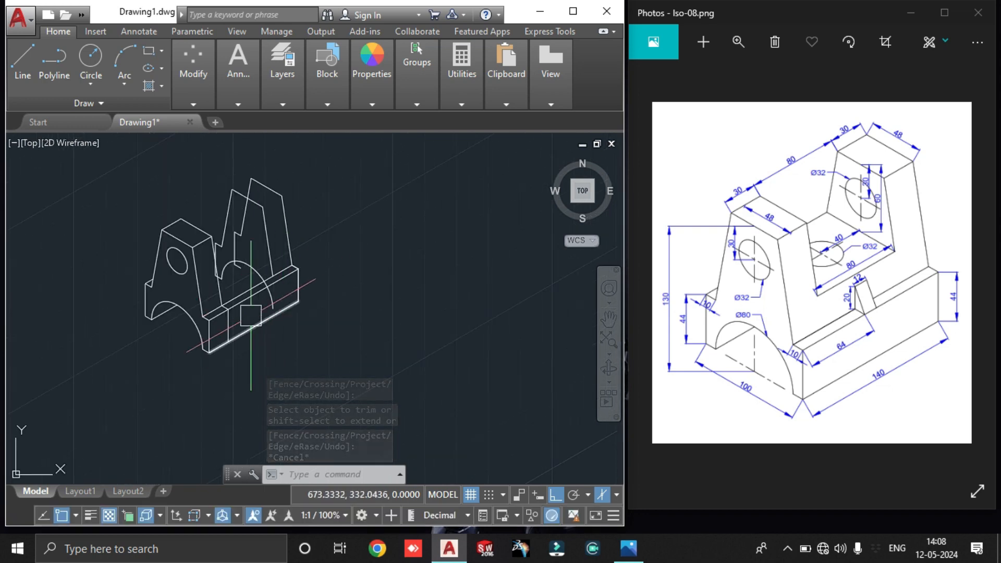
scroll(268, 225, "up", 3)
type("l")
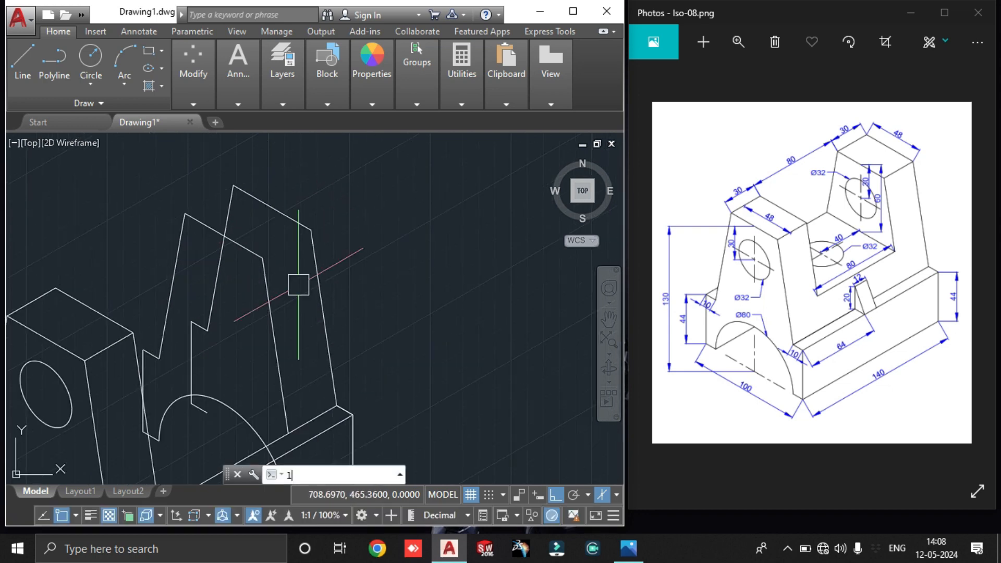
scroll(318, 279, "up", 2)
left_click(233, 244)
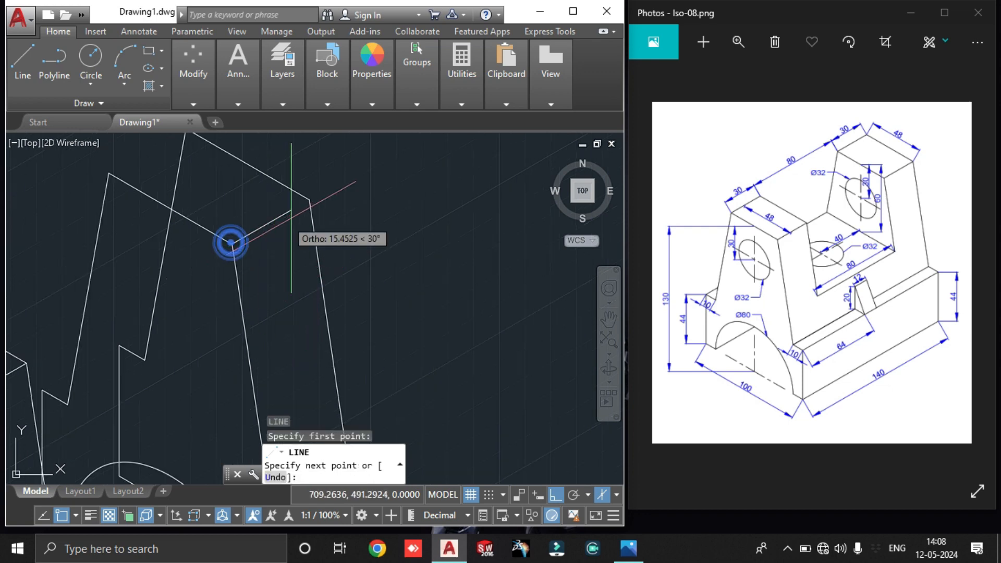
key("Escape")
middle_click_drag(176, 198, 219, 299)
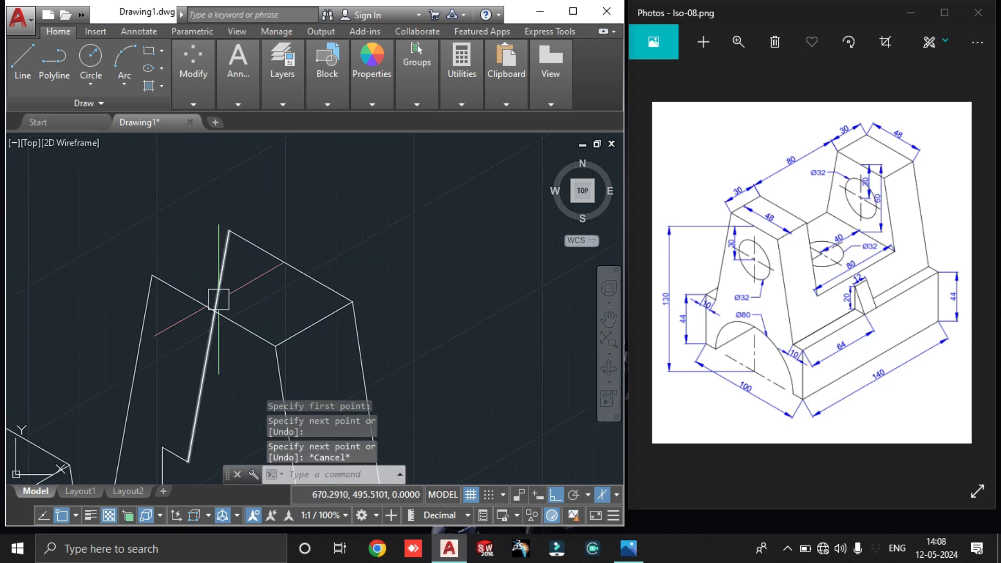
key("Return")
left_click(152, 275)
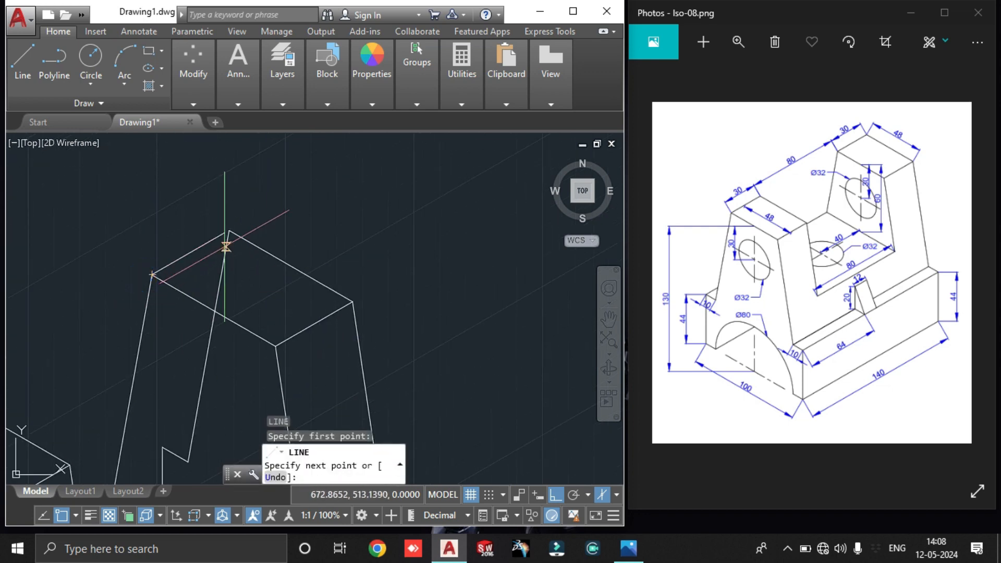
left_click(229, 231)
key("Escape")
Delete the rearmost copy's hidden left slanted, ledge, vertical and bottom edges, plus the arch of the 110 mm copy
scroll(224, 265, "down", 4)
left_click(221, 282)
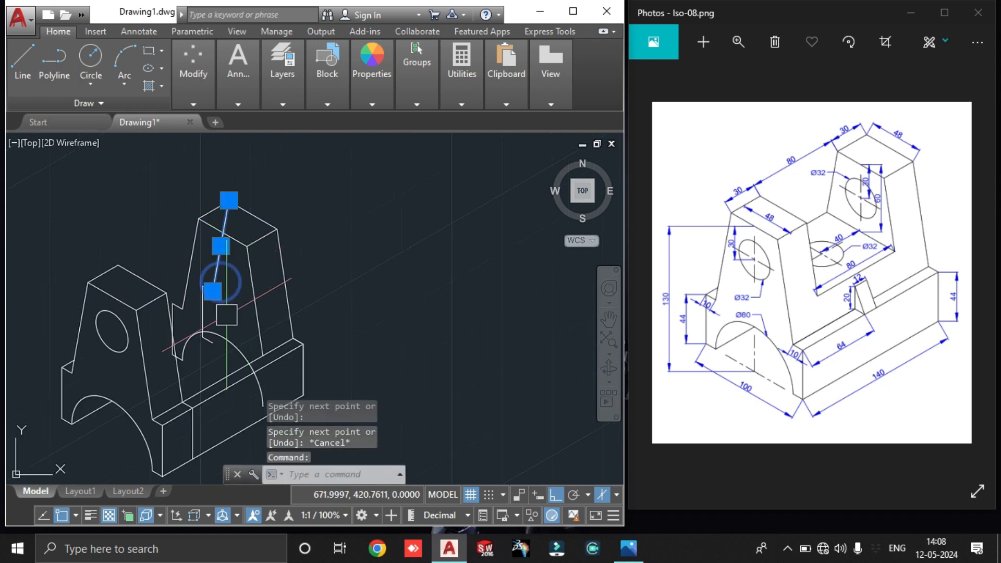
key("Delete")
scroll(208, 301, "up", 2)
left_click(221, 306)
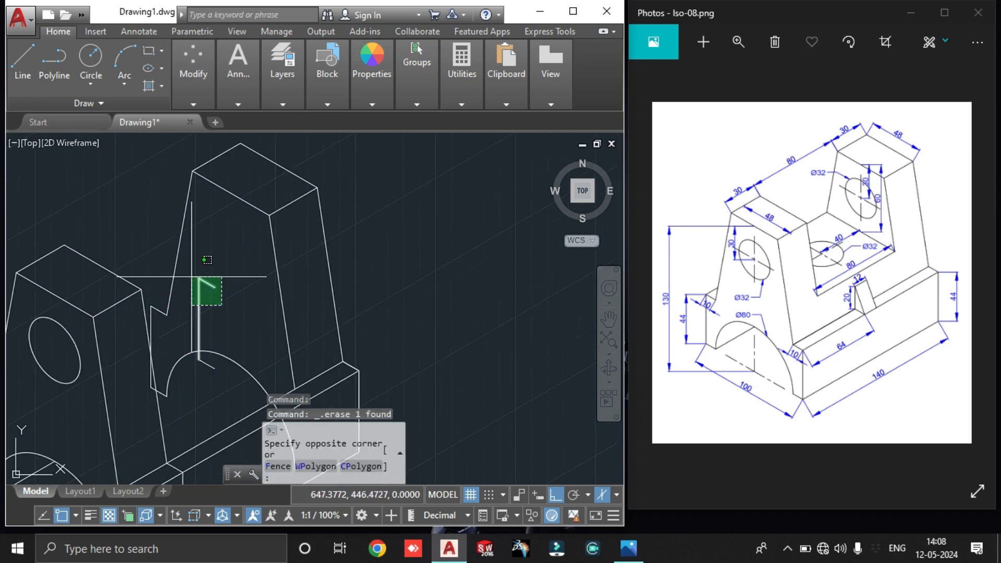
left_click(193, 277)
key("Delete")
scroll(223, 302, "down", 3)
left_click(295, 257)
mouse_move(228, 339)
middle_mouse_down()
mouse_move(295, 257)
mouse_move(304, 265)
middle_mouse_up()
key("Delete")
key("Escape")
scroll(307, 263, "up", 3)
left_click(276, 329)
key("Delete")
Draw a 30 mm vertical helper line down from the midpoint of the rear upright's front top edge
type("l")
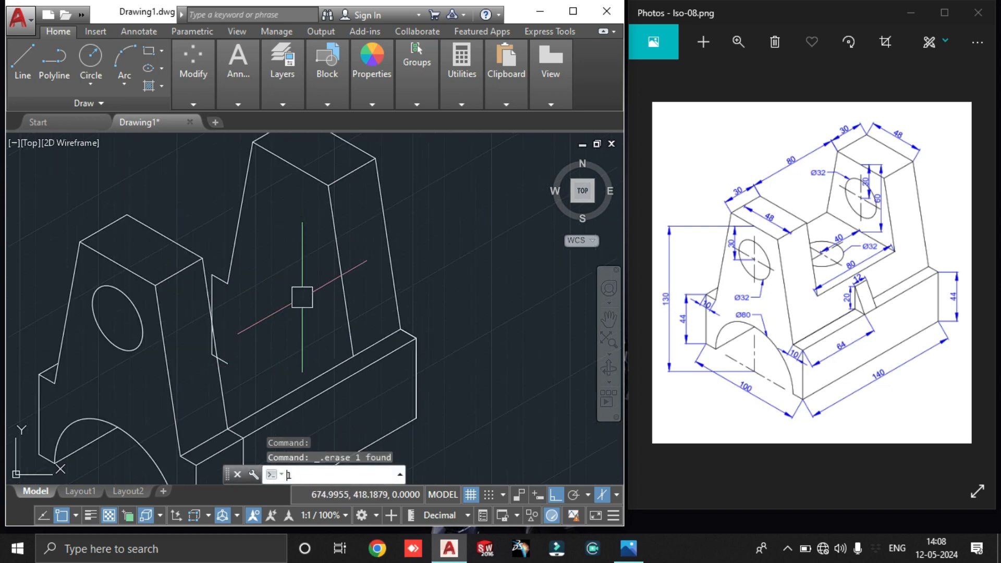
key("Return")
left_click(291, 163)
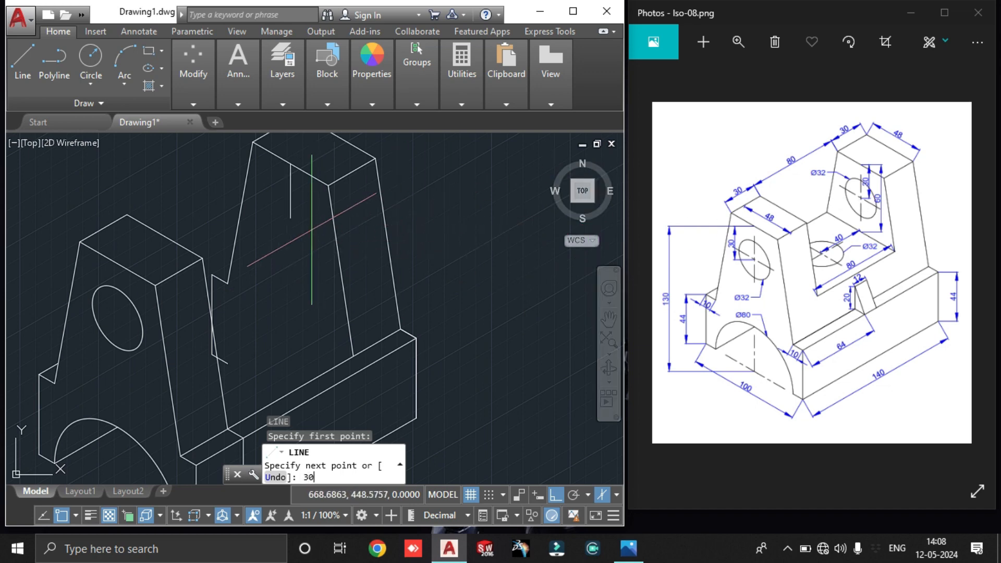
key("Return")
key("Escape")
Draw an isocircle of radius 16 mm in the left isoplane, centred on the lower end of the rear upright's vertical helper line
type("el")
key("Return")
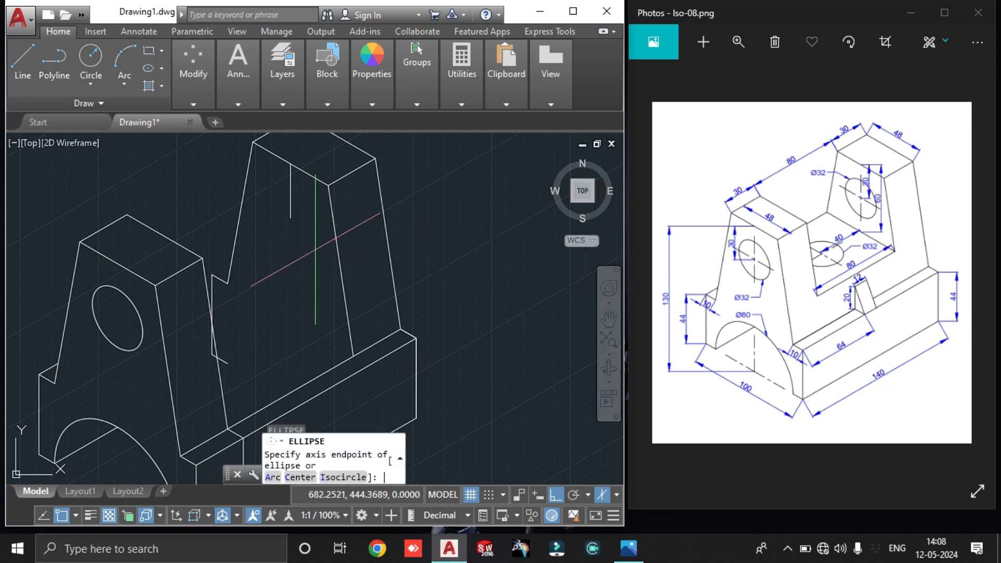
type("i")
key("Return")
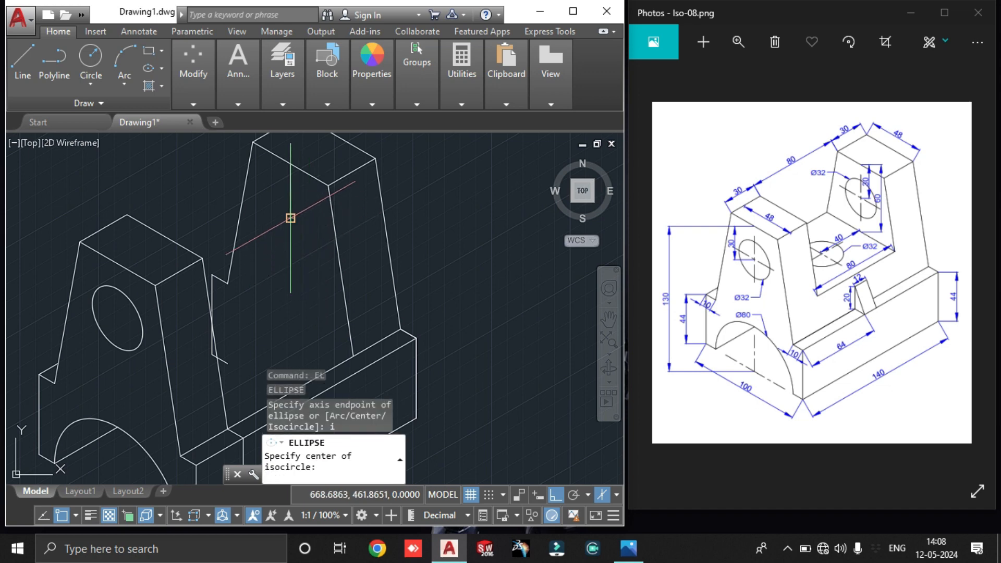
left_click(290, 218)
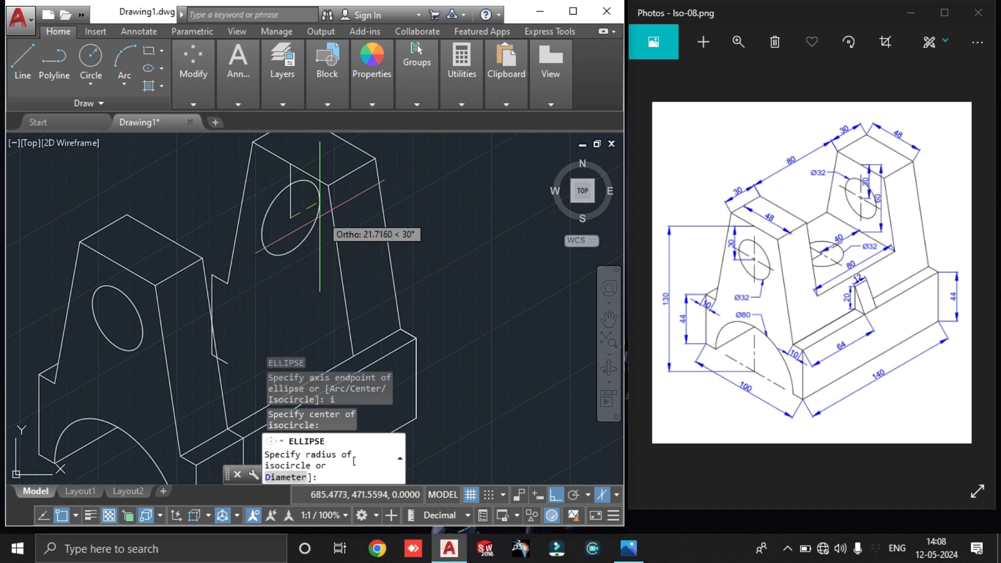
key("F5")
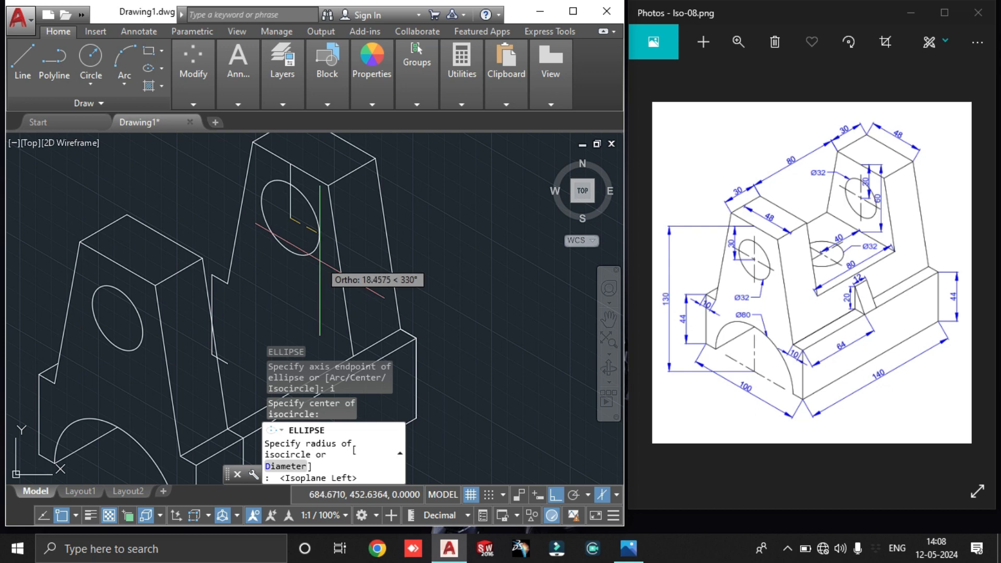
type("16")
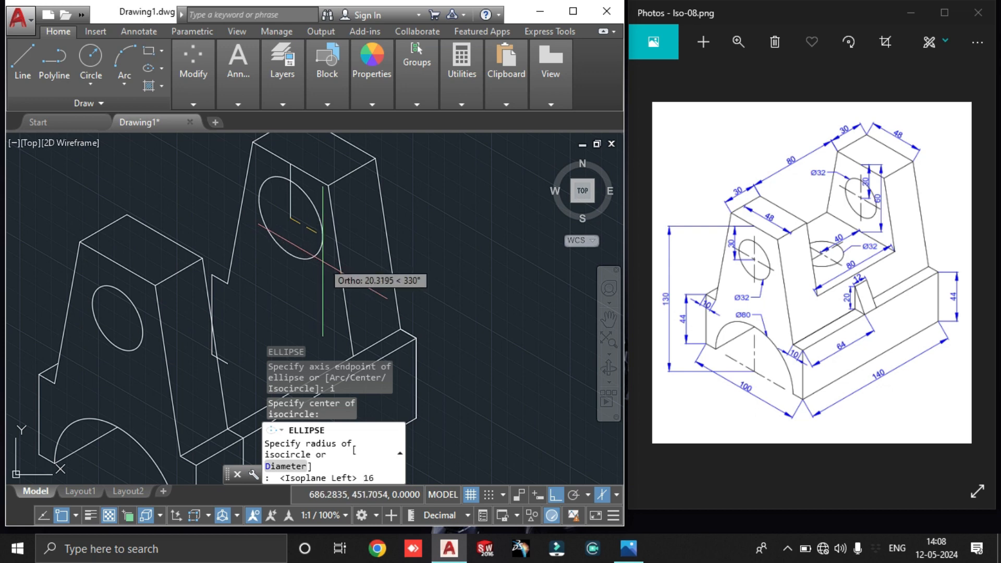
key("Return")
Lengthen the rear upright's vertical helper line by a further 30 mm downward
scroll(300, 227, "up", 5)
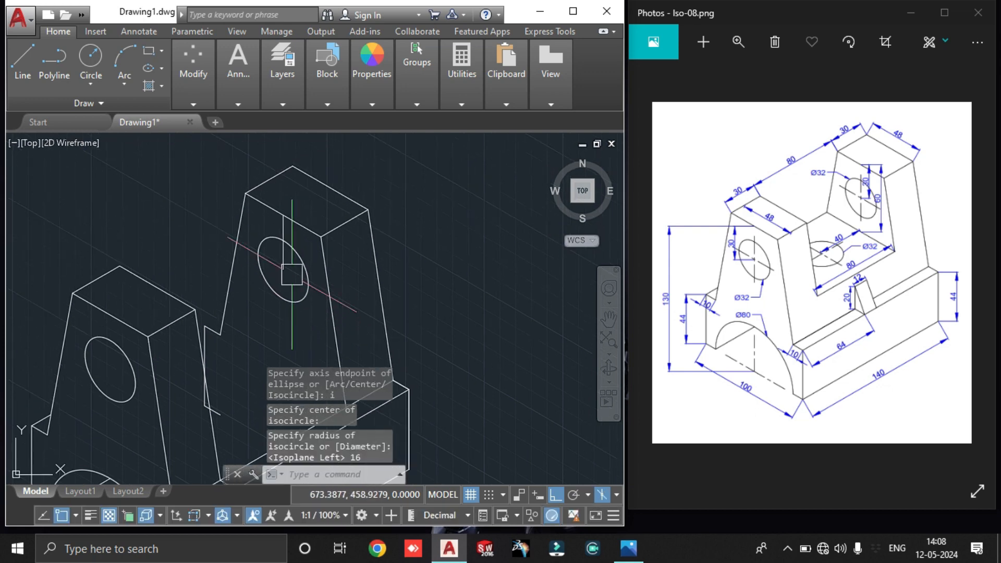
left_click(293, 224)
left_click(286, 300)
middle_click_drag(239, 354, 310, 189)
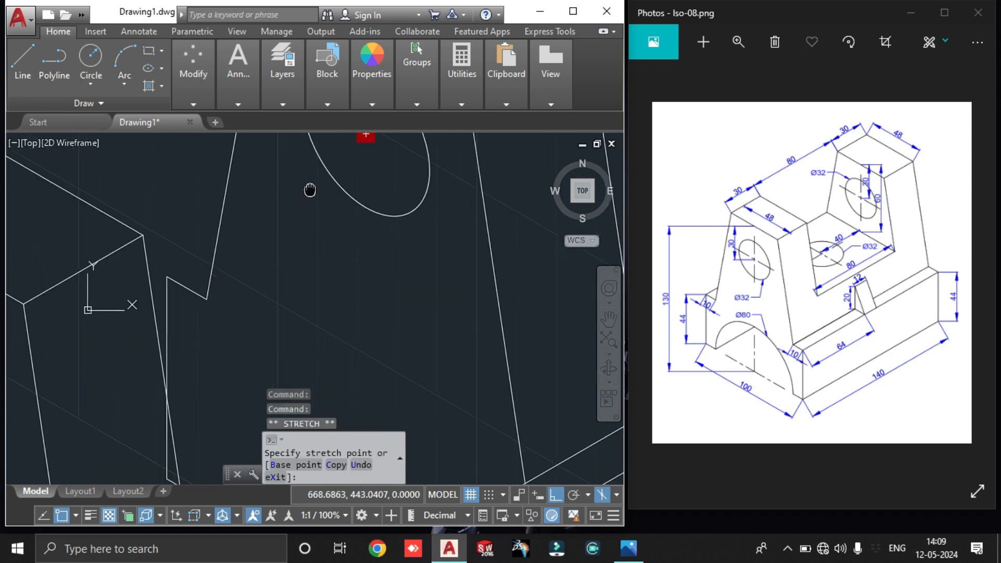
type("30")
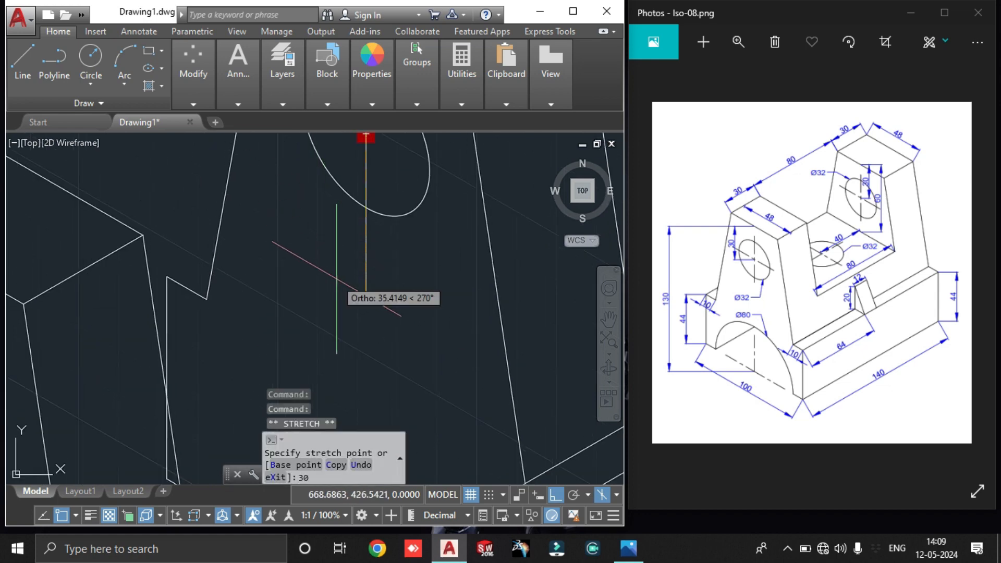
key("Return")
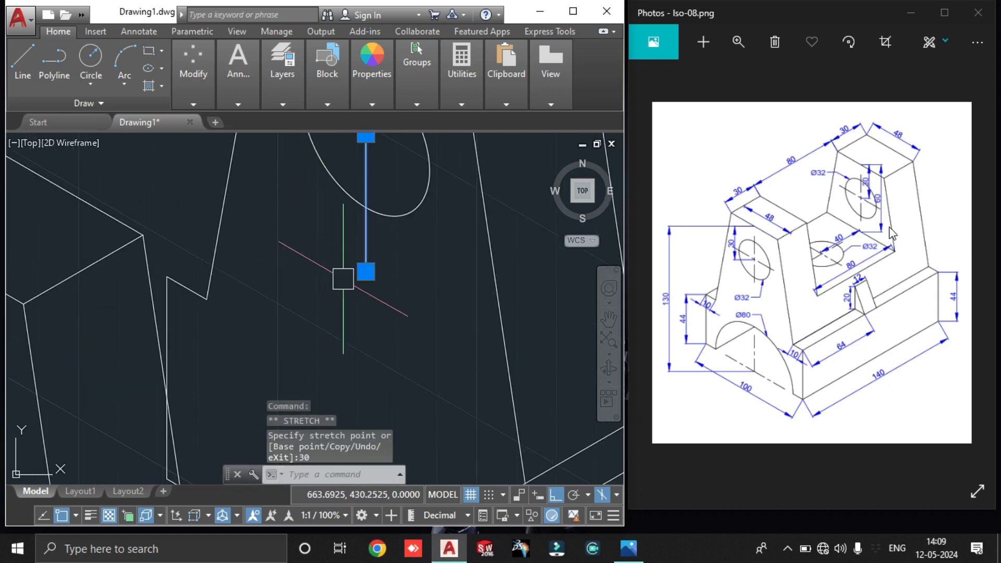
scroll(604, 250, "down", 2)
key("Escape")
Draw a left-isoplane line through the helper line's lower end, running past both slanted edges of the rear upright's front face
type("l")
key("Return")
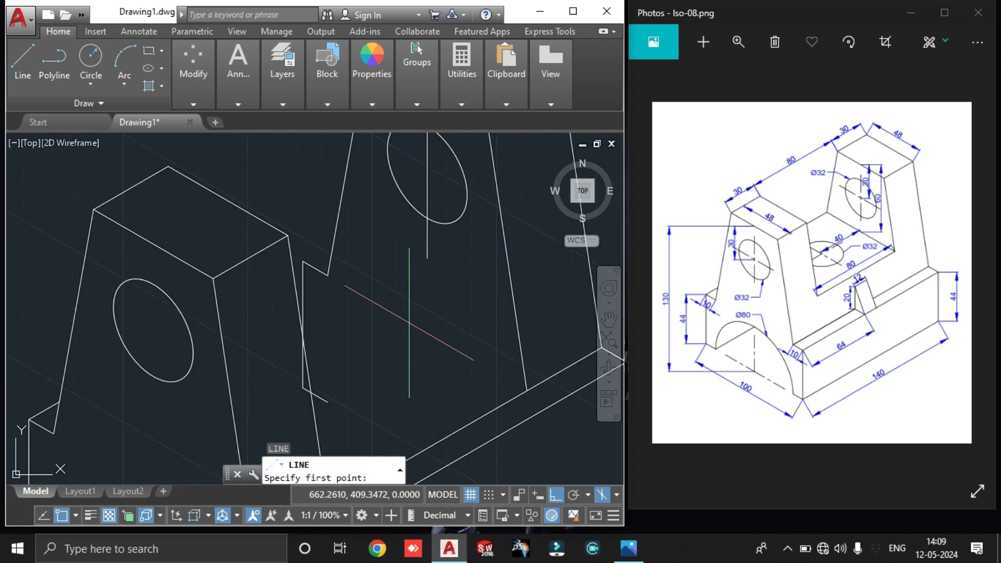
left_click(425, 255)
left_click(260, 161)
key("Escape")
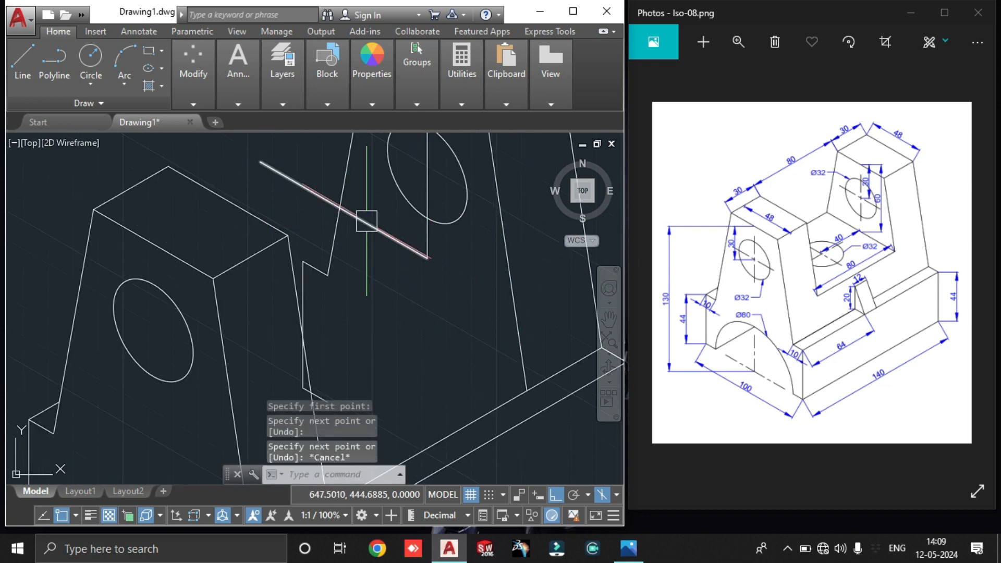
left_click(427, 259)
left_click(427, 258)
left_click(536, 298)
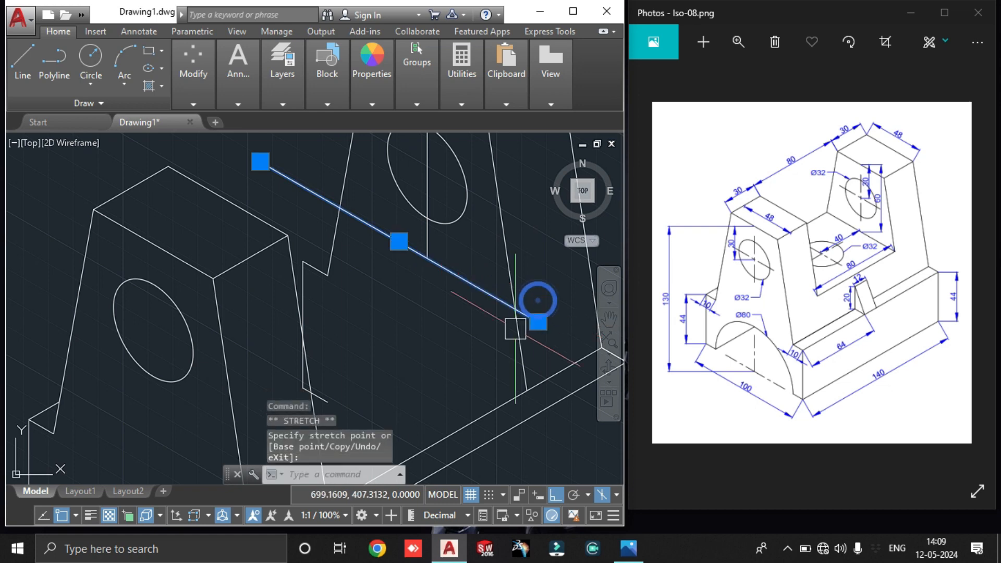
Trim the new cross line's overhanging ends and the parts of the front face's slanted edges below it
type("tr")
key("Return")
key("Return")
left_click(298, 183)
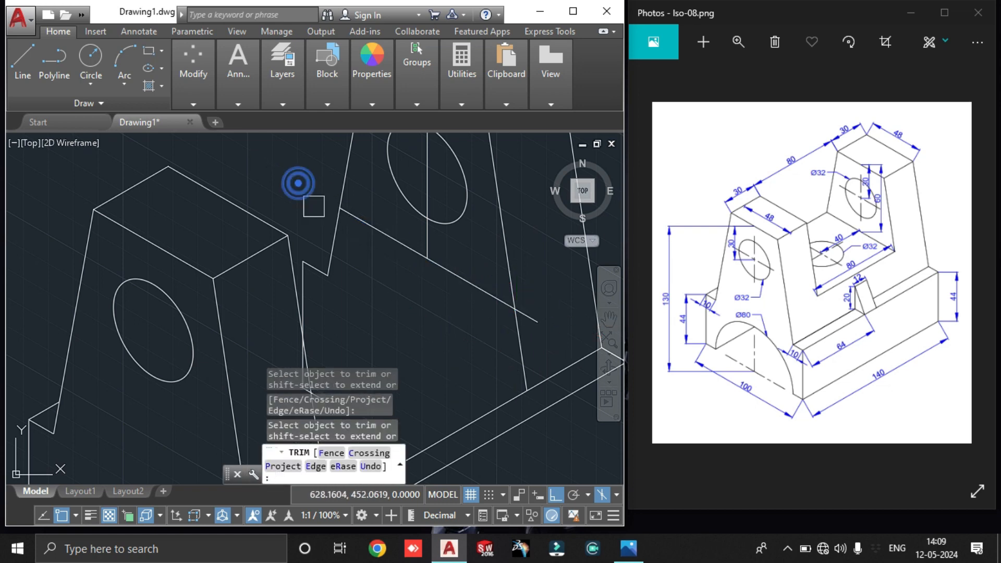
left_click(332, 247)
left_click(531, 308)
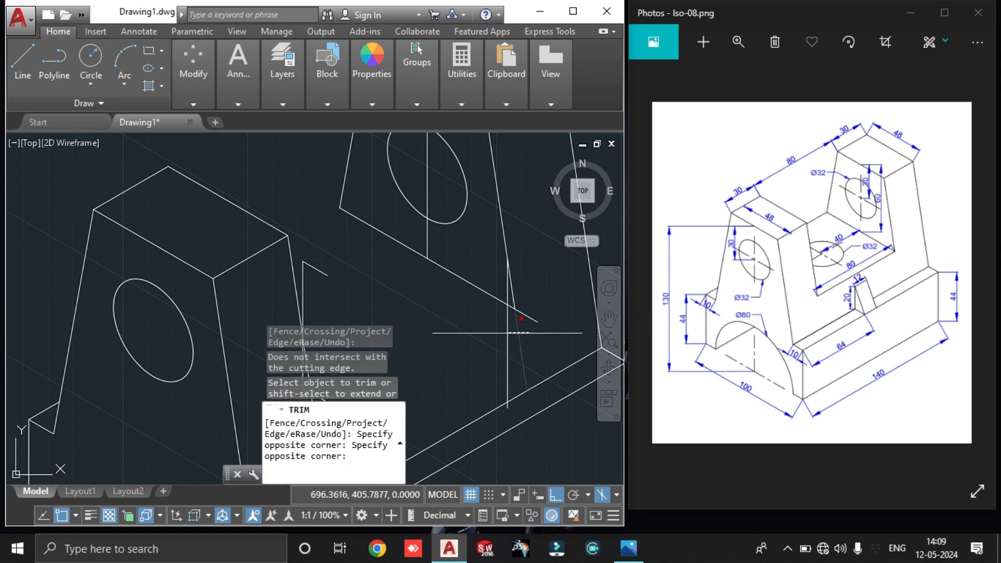
key("Escape")
Delete the leftover ledge, vertical and bottom edges at the left side of the 110 mm copy
left_click(356, 317)
left_click(304, 247)
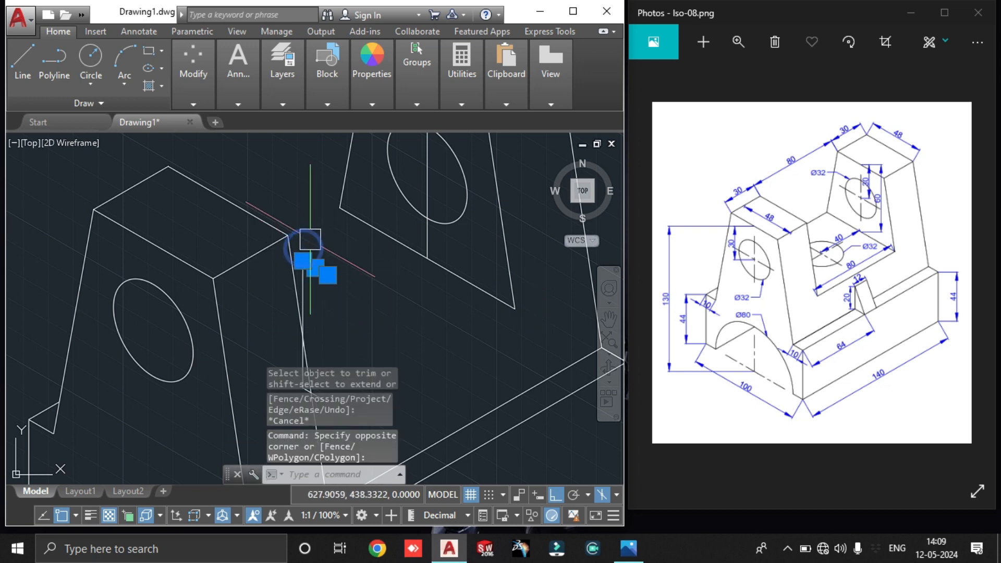
key("Delete")
middle_click_drag(364, 369, 378, 260)
left_click(351, 286)
left_click(335, 297)
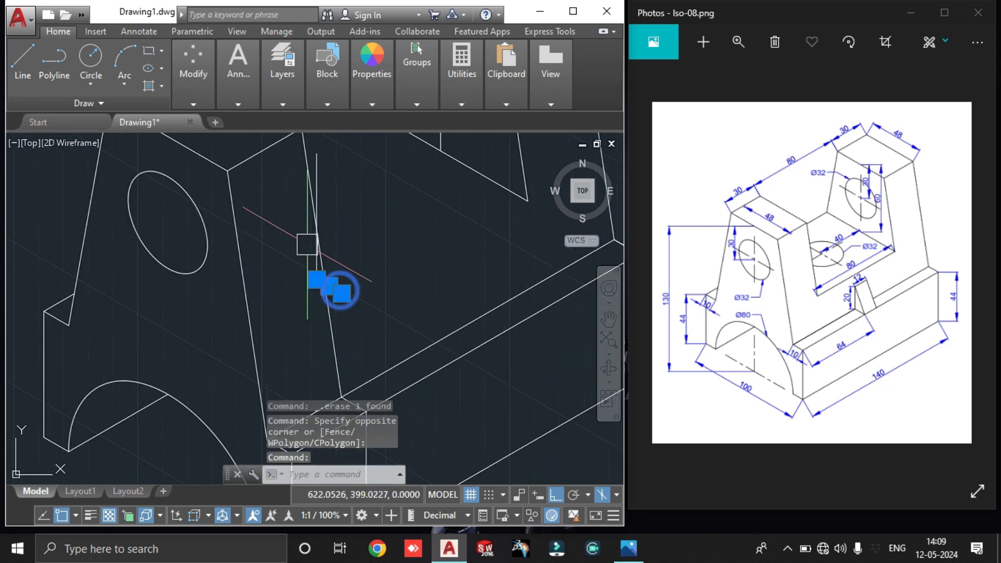
scroll(311, 255, "up", 2)
key("Delete")
Delete the vertical helper line running through the rear upright's hole
scroll(323, 292, "down", 3)
middle_click_drag(323, 292, 333, 317)
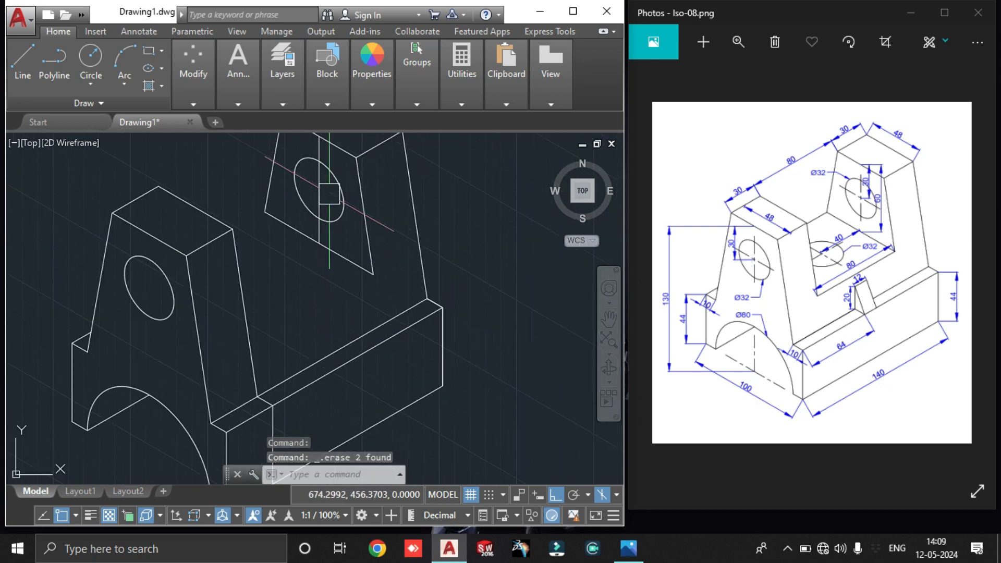
left_click(329, 194)
key("Delete")
Draw an isometric edge from the rear upright's lower right front corner forward past the front upright's rear slanted edge
scroll(401, 298, "down", 4)
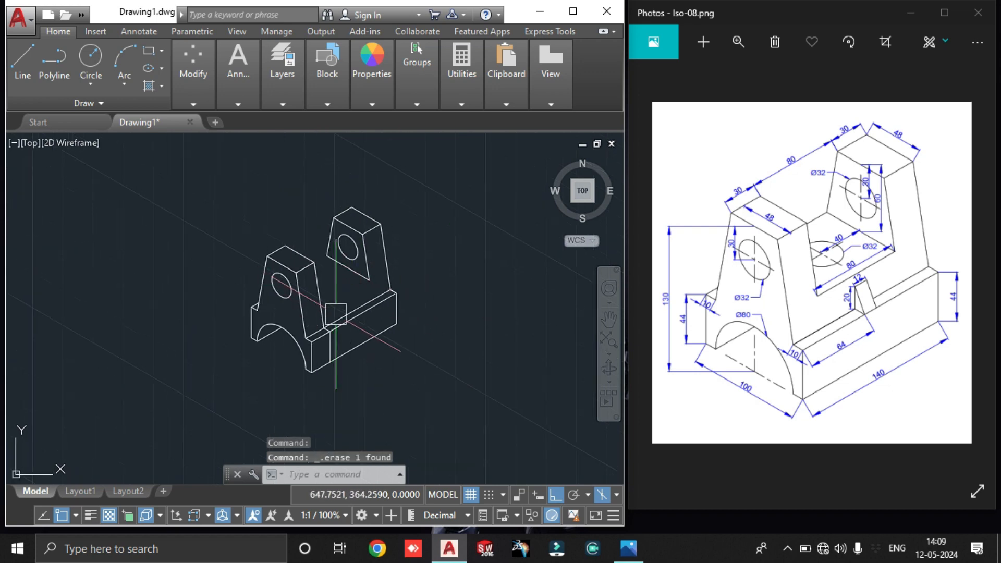
type("l")
key("Return")
scroll(374, 261, "up", 2)
left_click(326, 257)
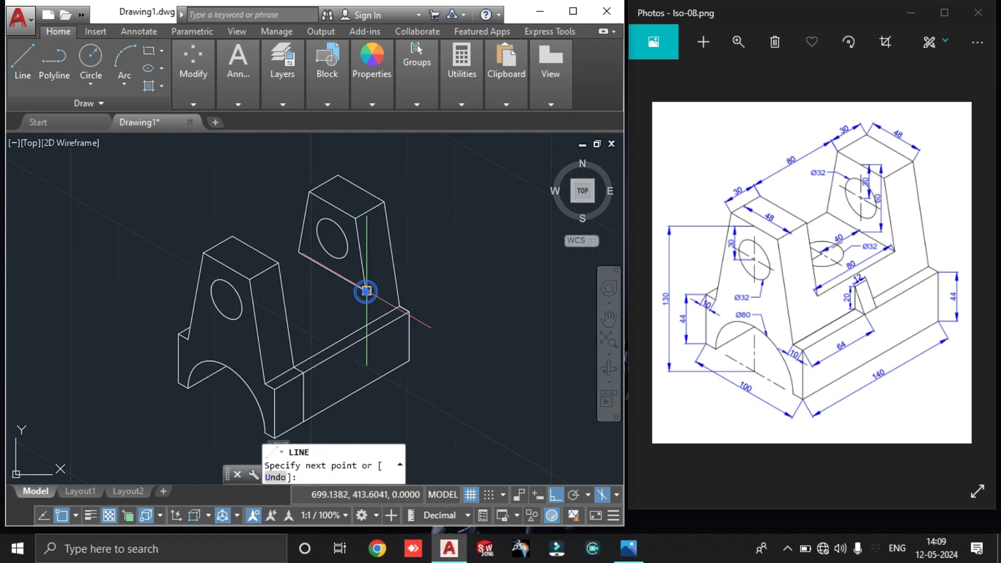
key("F5")
scroll(280, 345, "up", 4)
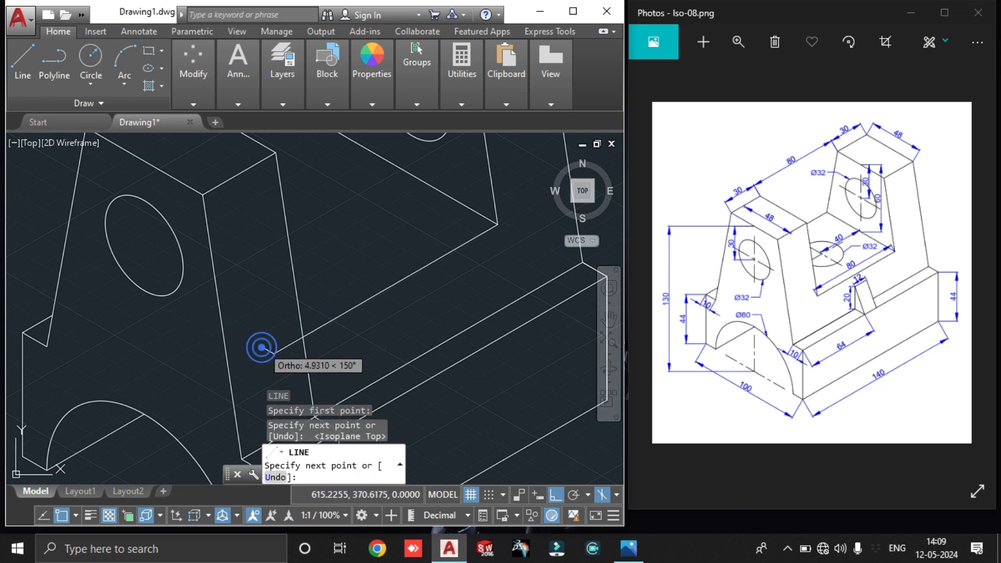
key("Escape")
Trim off the part of the saddle floor's right edge that overlaps the front upright's side face
type("tr")
key("Return")
key("Return")
left_click(286, 352)
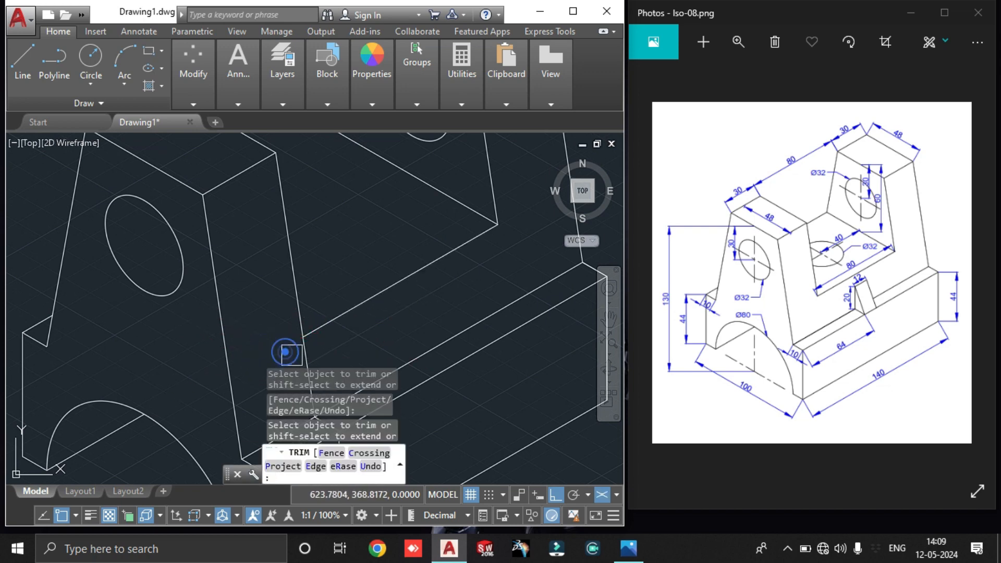
scroll(302, 360, "down", 3)
key("Escape")
Delete the leftover vertical and short ledge edges of the 30 mm copy on the base's side
scroll(331, 246, "up", 3)
left_click(330, 246)
scroll(324, 179, "up", 2)
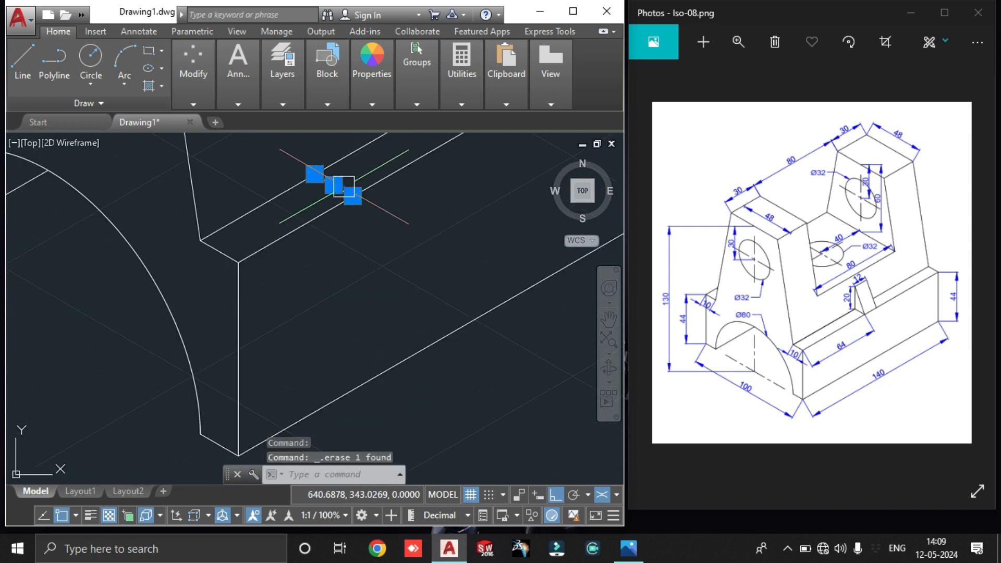
key("Delete")
Draw the saddle floor's left edge from the rear upright's lower left front corner forward past the front upright's rear top corner
scroll(457, 246, "down", 2)
middle_click_drag(400, 248, 368, 349)
middle_click_drag(375, 188, 388, 311)
scroll(389, 310, "up", 2)
type("l")
key("Return")
left_click(339, 237)
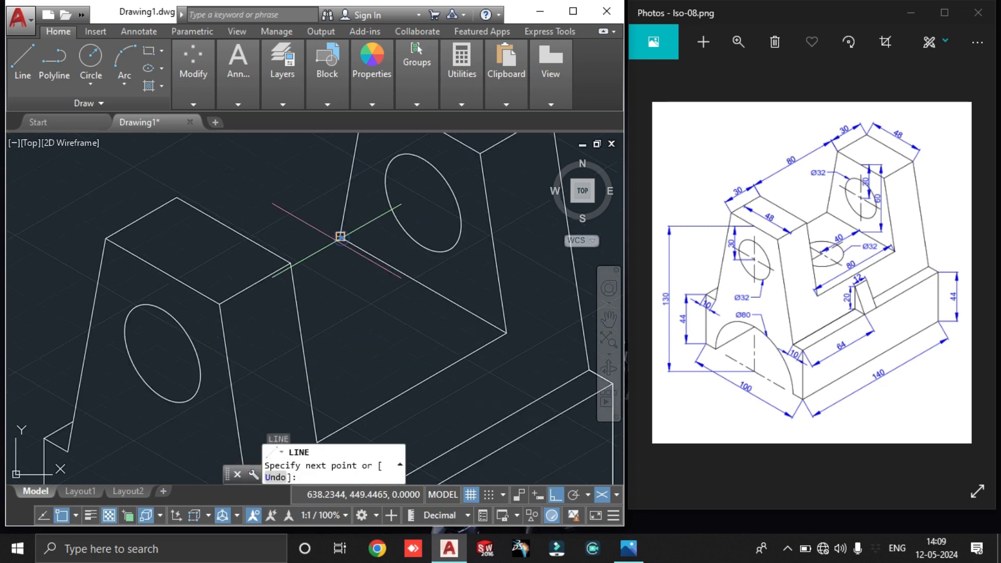
scroll(281, 317, "up", 2)
left_click(262, 297)
key("Escape")
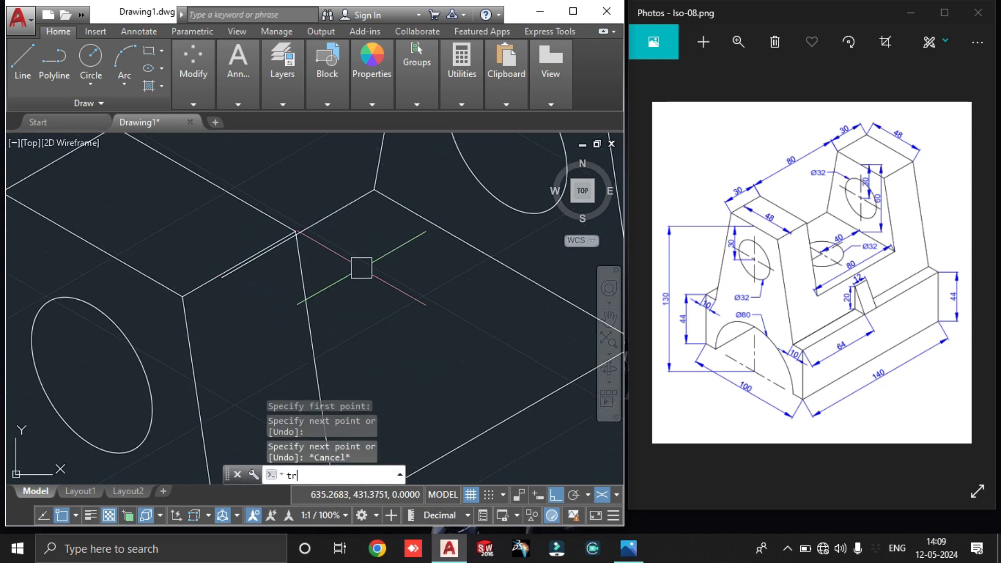
Trim off the part of the saddle floor's left edge that overlaps the front upright
type("tr")
key("Return")
key("Return")
scroll(309, 232, "up", 3)
left_click(235, 258)
scroll(293, 290, "down", 4)
key("Return")
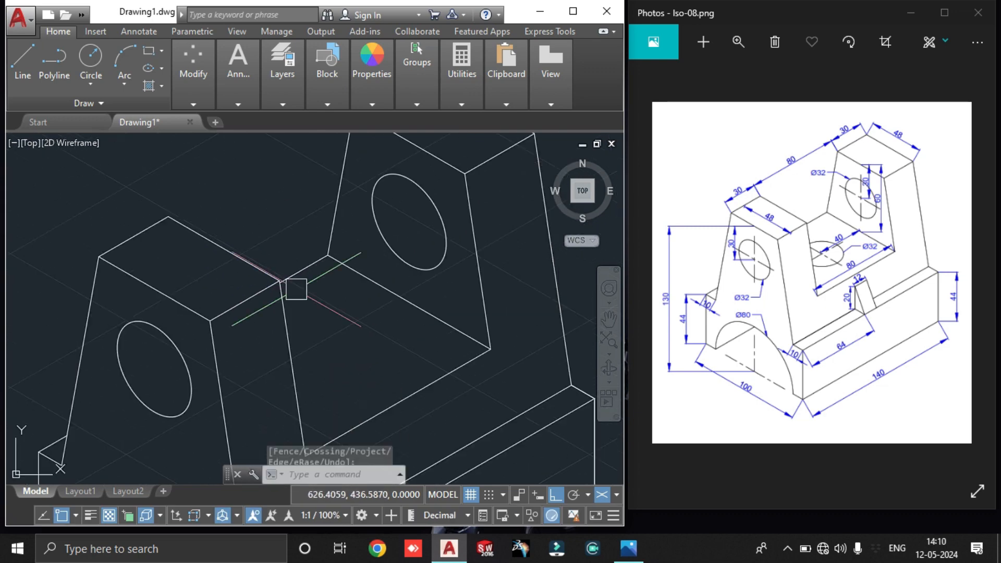
scroll(293, 290, "down", 2)
key("Escape")
Draw a 64 mm line along the ledge's inner edge, starting at the foot of the front upright's right slanted edge
scroll(440, 312, "down", 4)
scroll(455, 314, "up", 2)
middle_click_drag(448, 311, 375, 236)
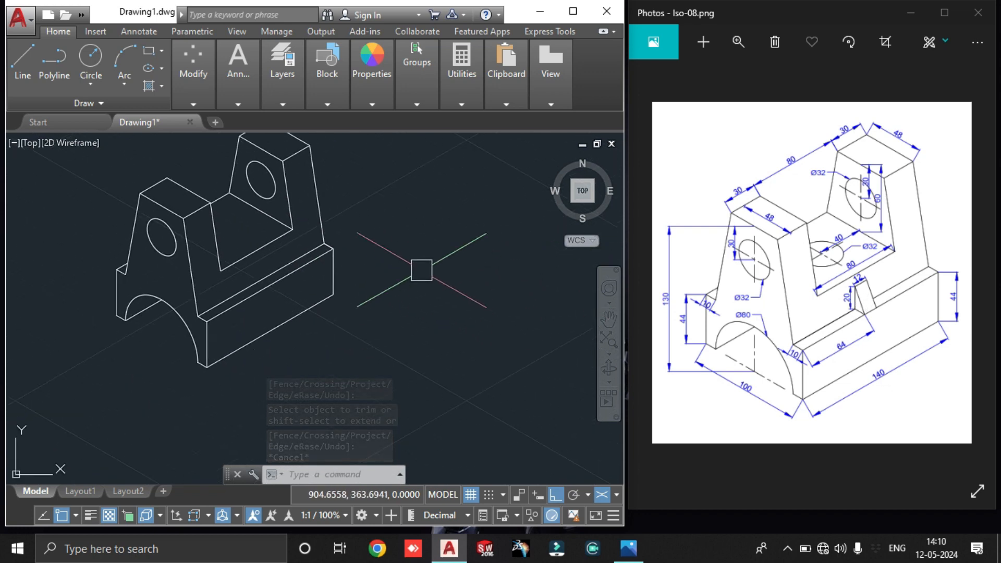
scroll(208, 280, "up", 5)
type("l")
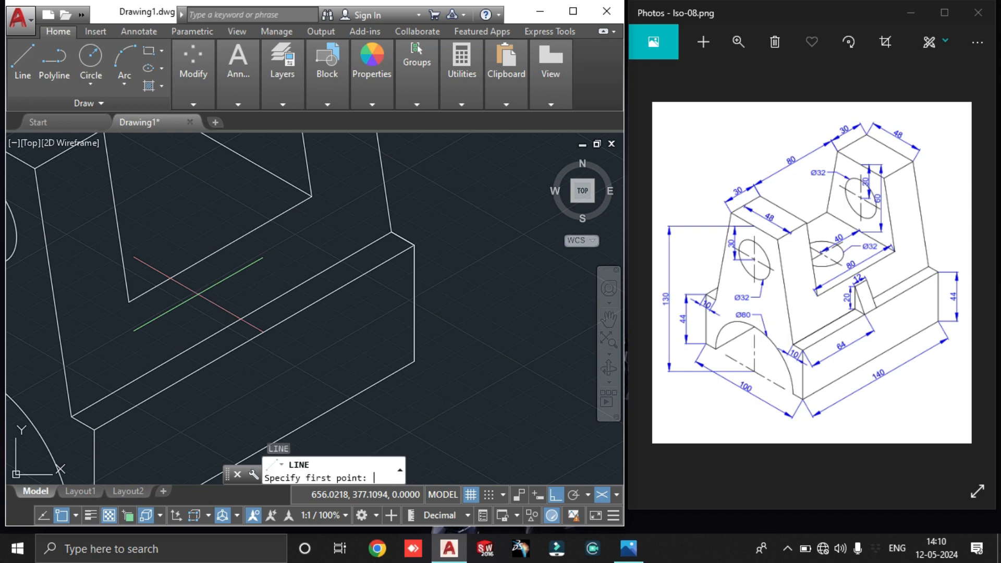
middle_click_drag(233, 355, 255, 307)
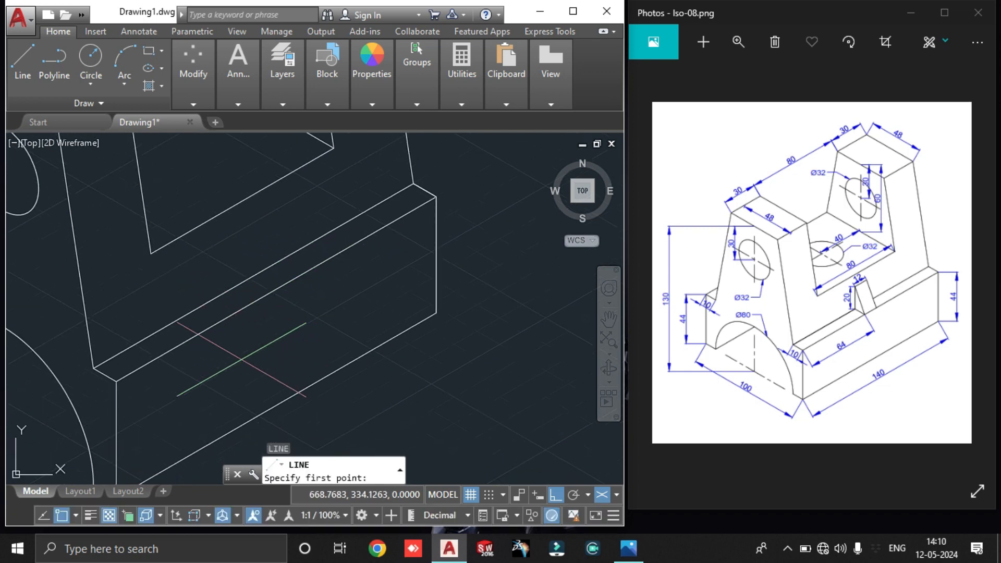
left_click(94, 368)
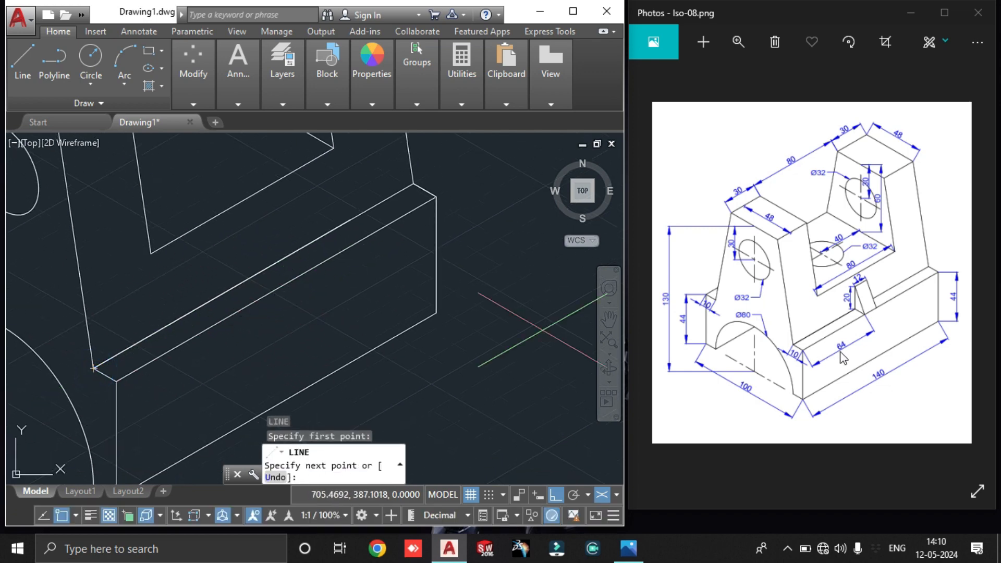
scroll(245, 292, "up", 2)
type("64")
key("Return")
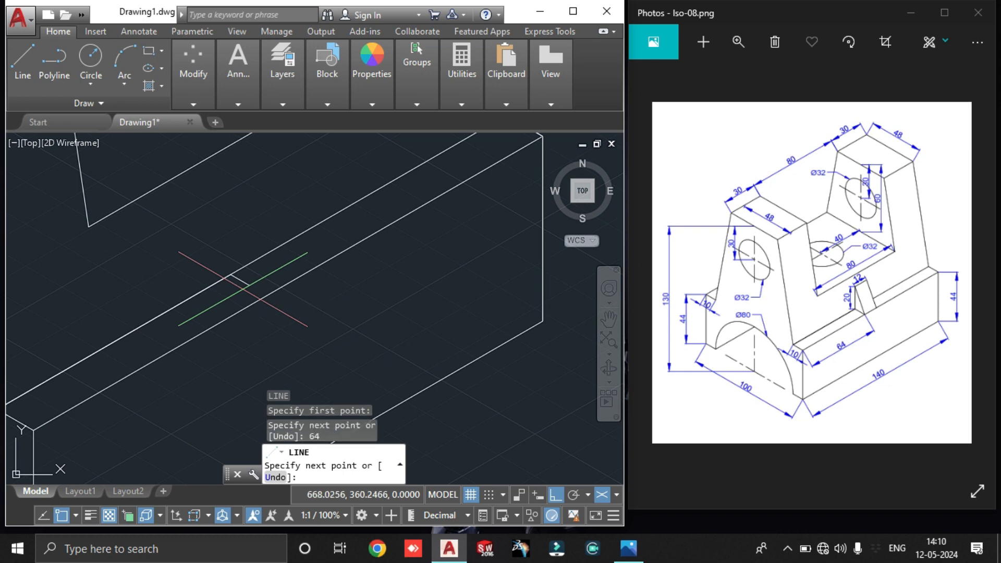
Continue with a 20 mm vertical line up from the end of the 64 mm line in the right isoplane
key("F5")
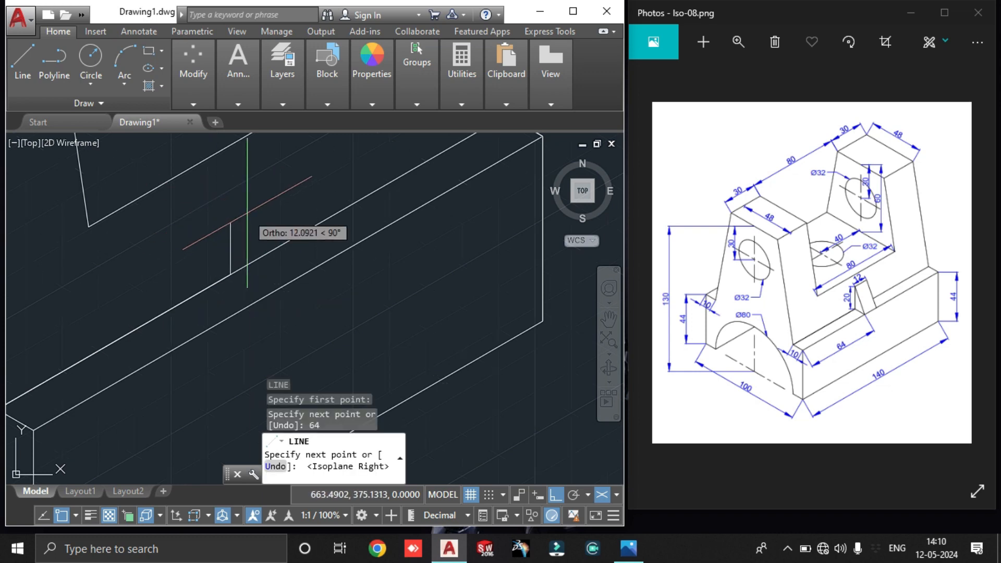
left_click(230, 191)
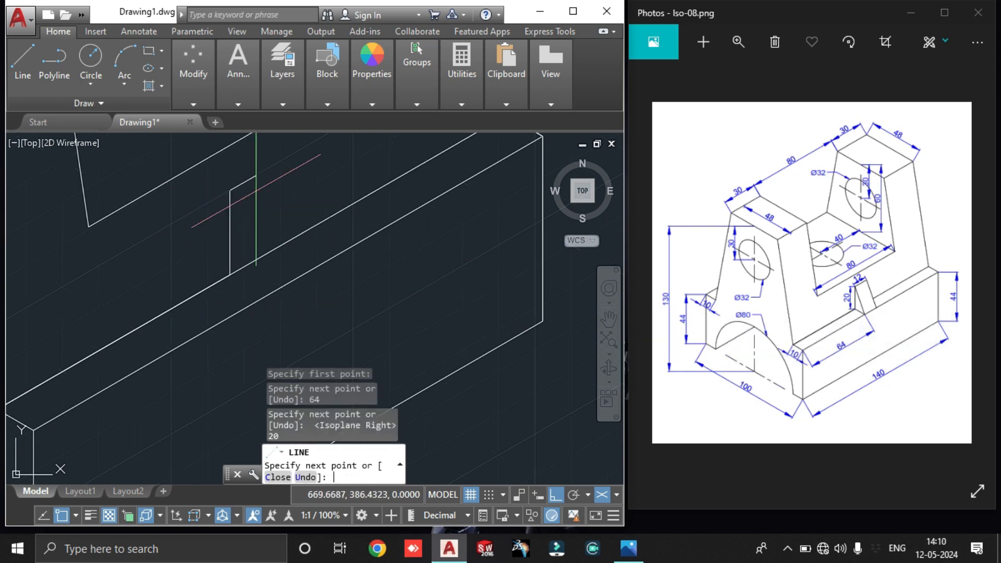
key("Escape")
Draw a left-isoplane line from the foot of the 20 mm vertical line across the ledge and past its outer edge
key("space")
left_click(231, 277)
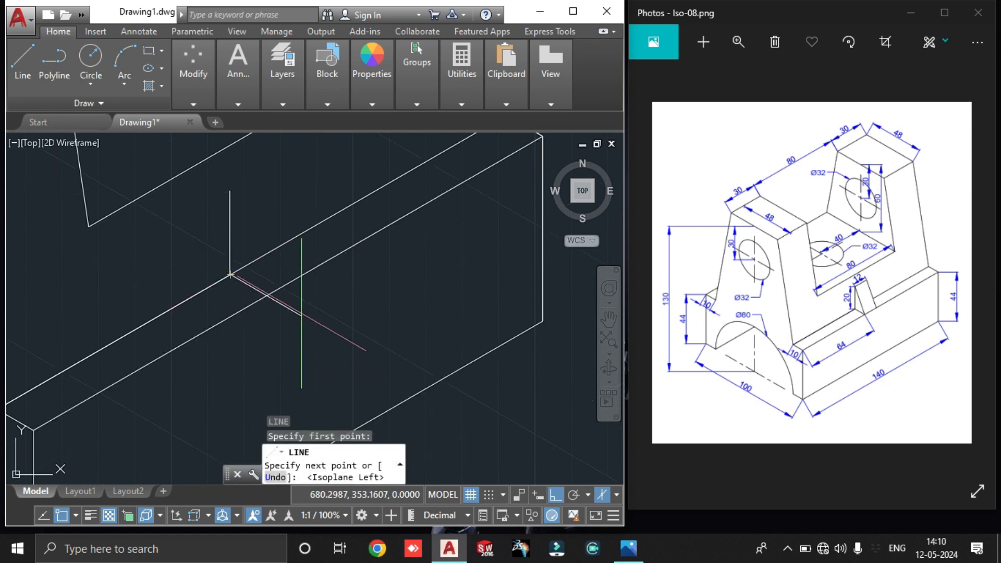
left_click(290, 309)
key("Escape")
Trim the line across the ledge at the base's outer top edge
type("tr")
key("Return")
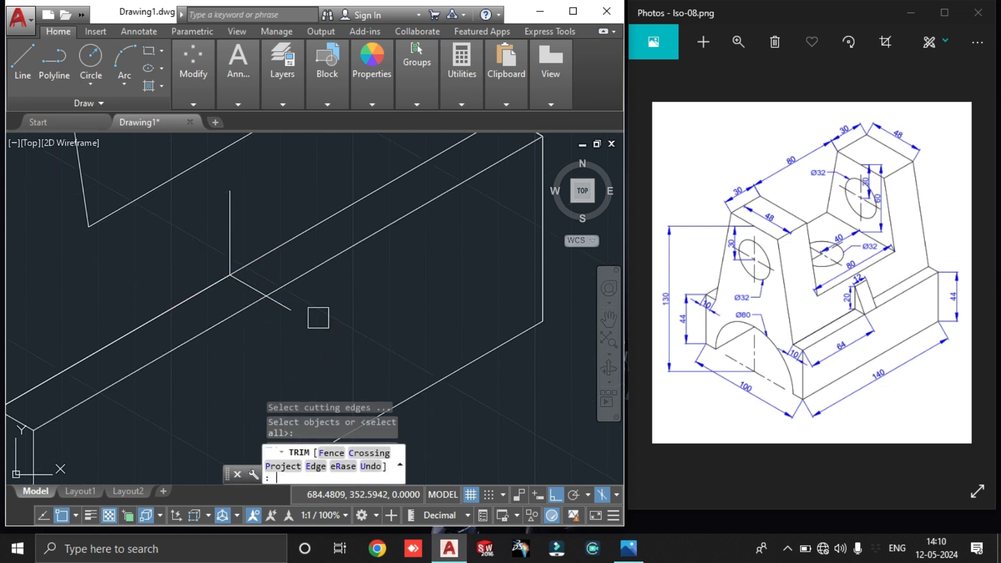
key("Return")
left_click(293, 312)
middle_click_drag(295, 313, 305, 375)
key("Escape")
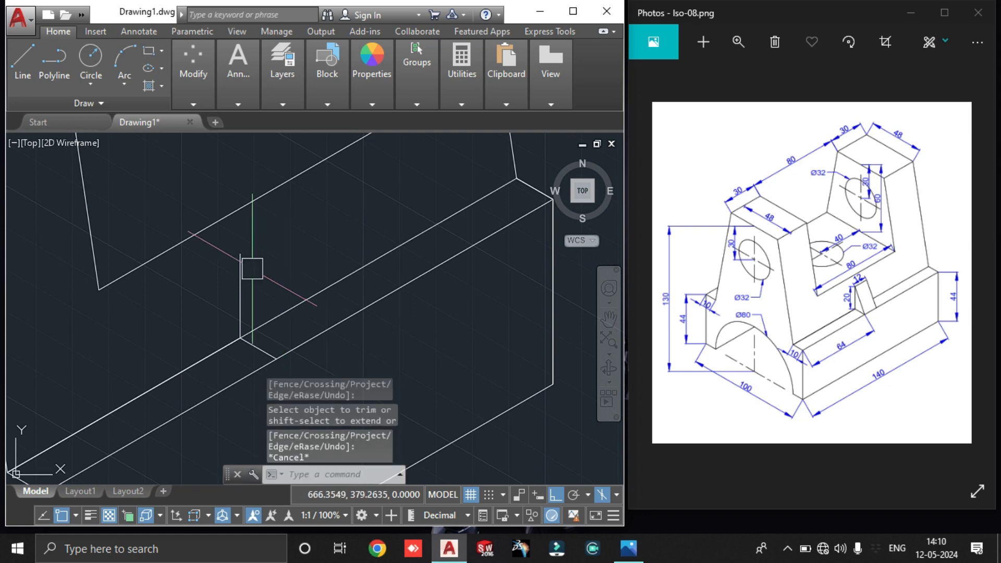
Draw a slanted line from the top of the 20 mm vertical line to the outer end of the line across the ledge
left_click(249, 269)
scroll(267, 344, "up", 2)
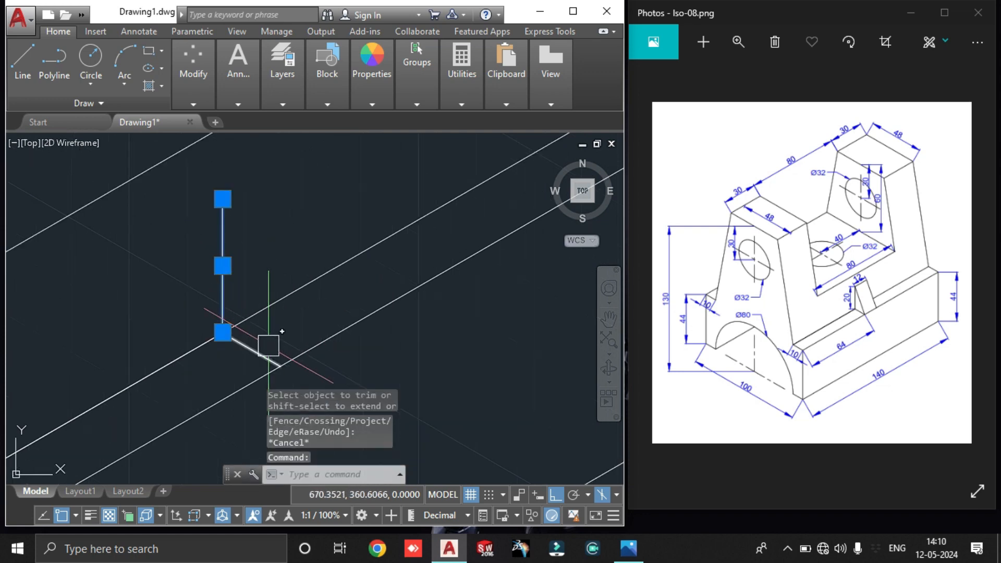
key("Escape")
type("l")
key("Return")
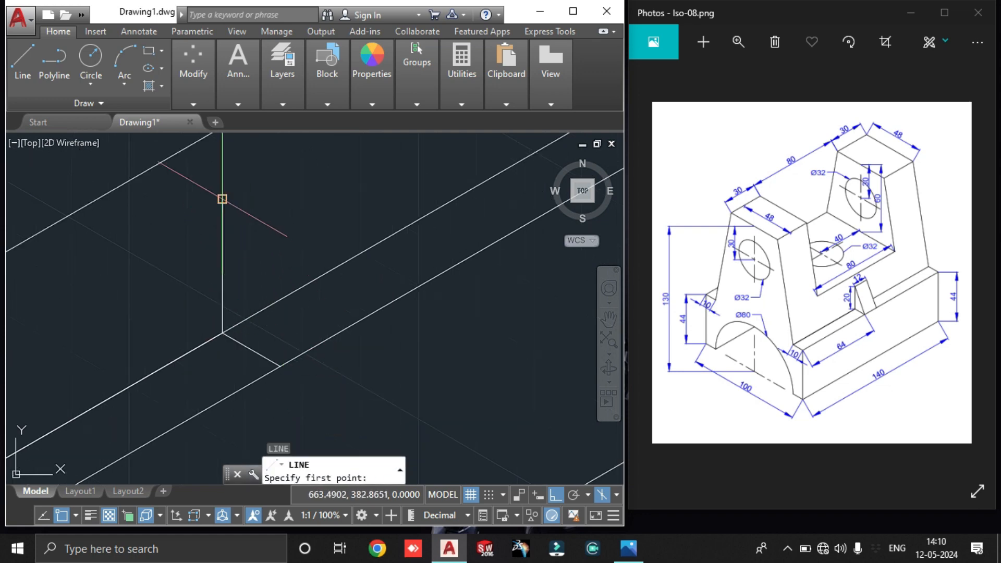
left_click(222, 199)
left_click(278, 364)
key("Escape")
scroll(323, 297, "down", 4)
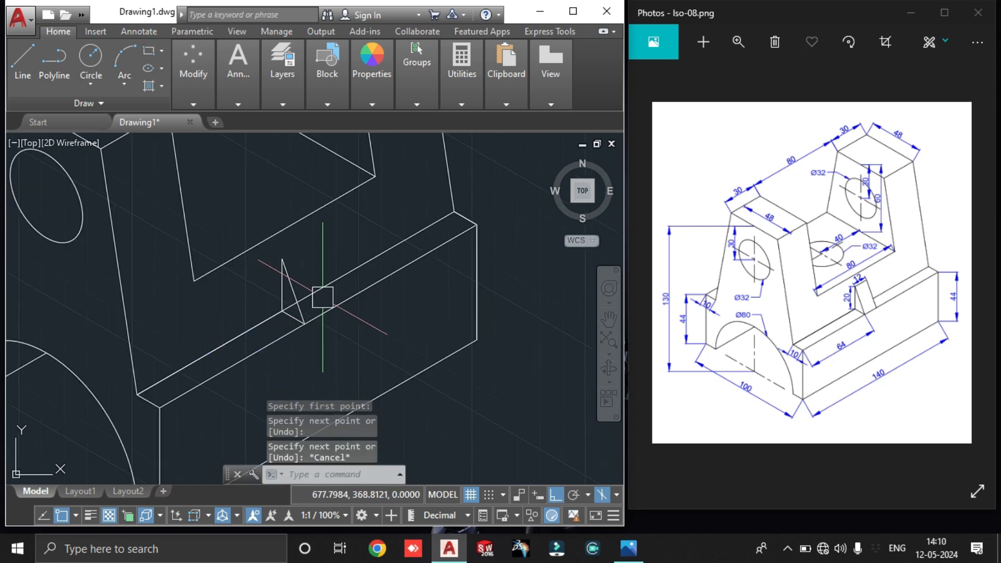
Copy the triangular rib profile 12 mm along the ledge toward the rear upright in the top isoplane, using its apex as base point
scroll(323, 297, "up", 2)
left_click(348, 308)
left_click(284, 289)
scroll(362, 293, "up", 2)
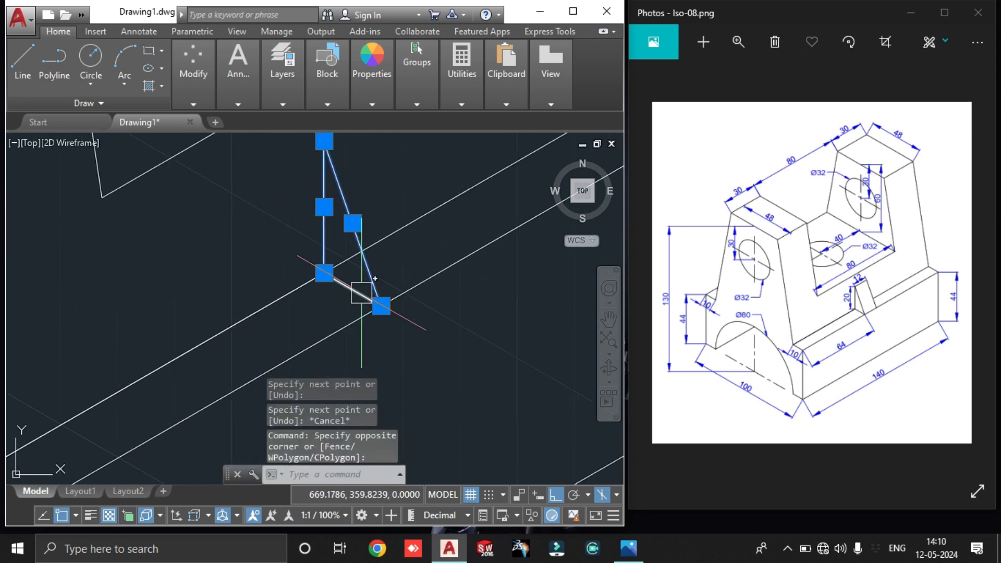
left_click(360, 292)
middle_click_drag(503, 286, 459, 383)
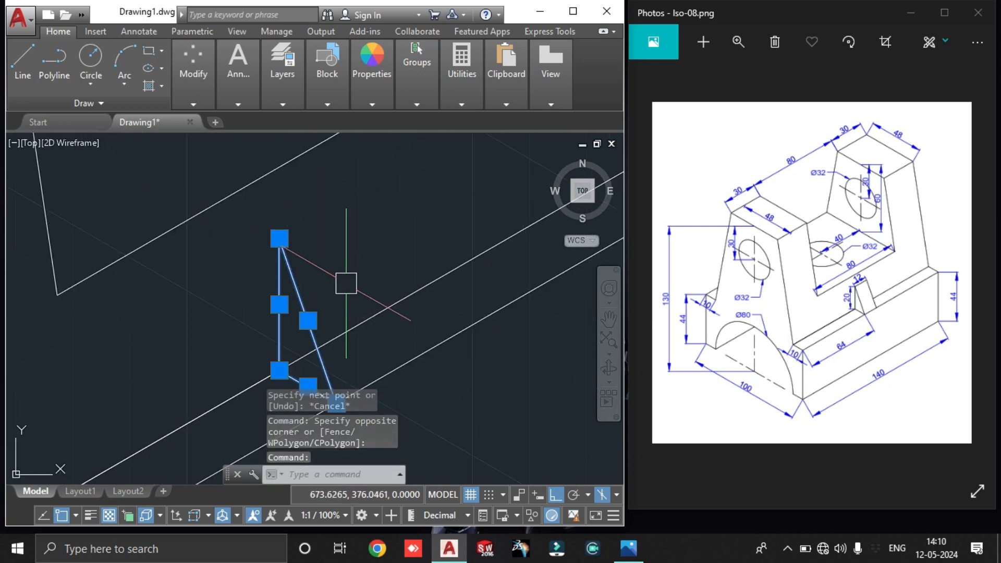
type("co")
key("Return")
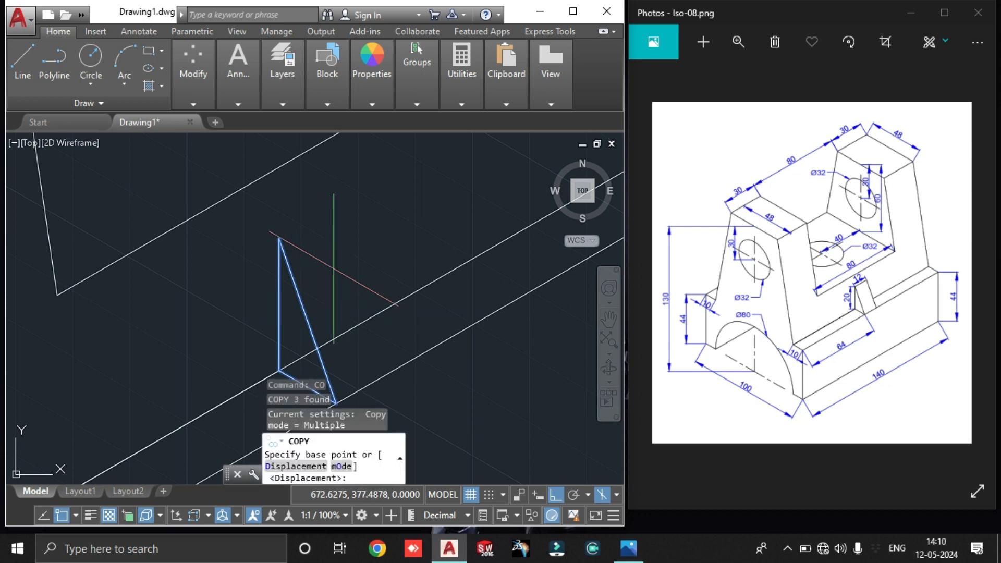
left_click(279, 239)
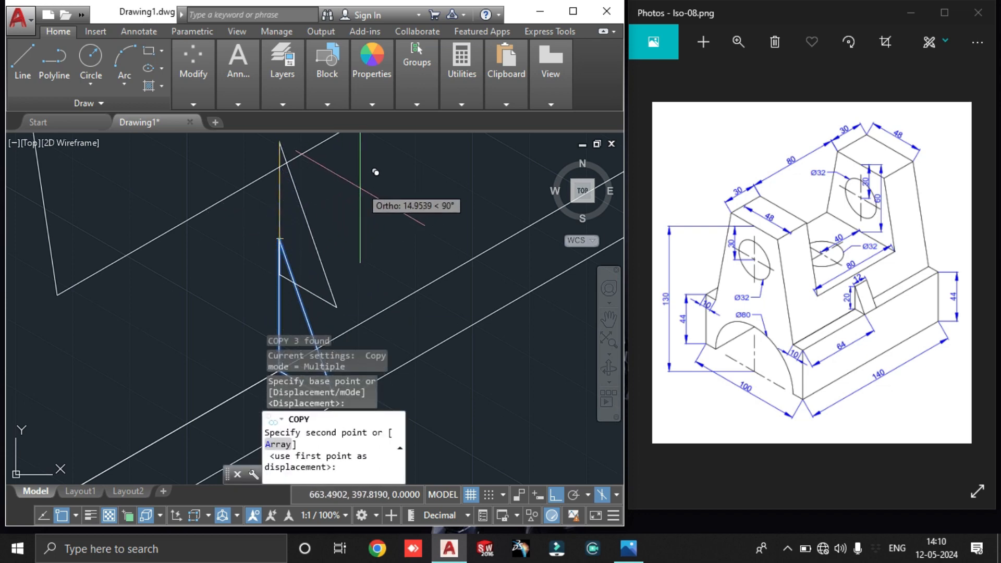
key("F5")
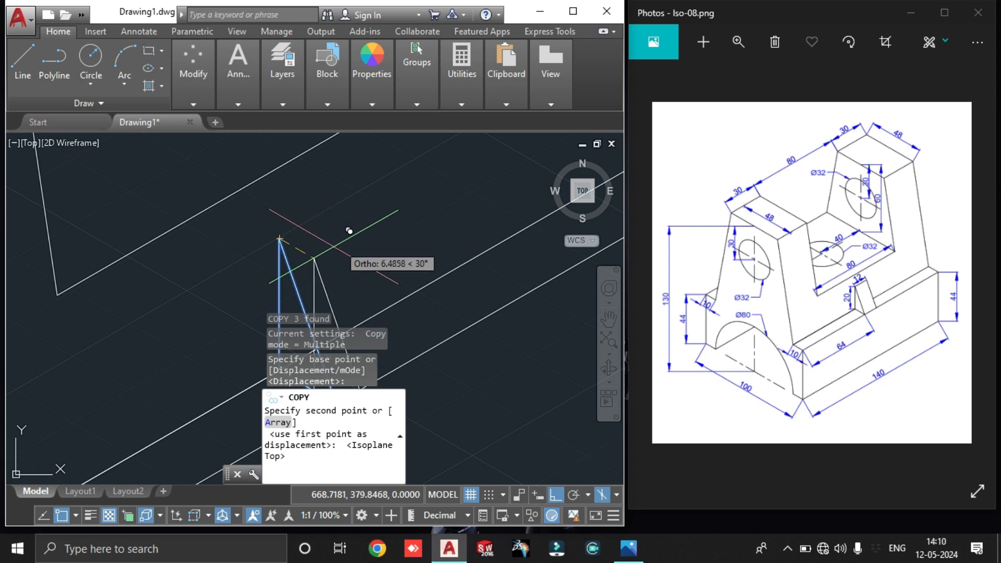
scroll(381, 199, "down", 2)
type("12")
key("Return")
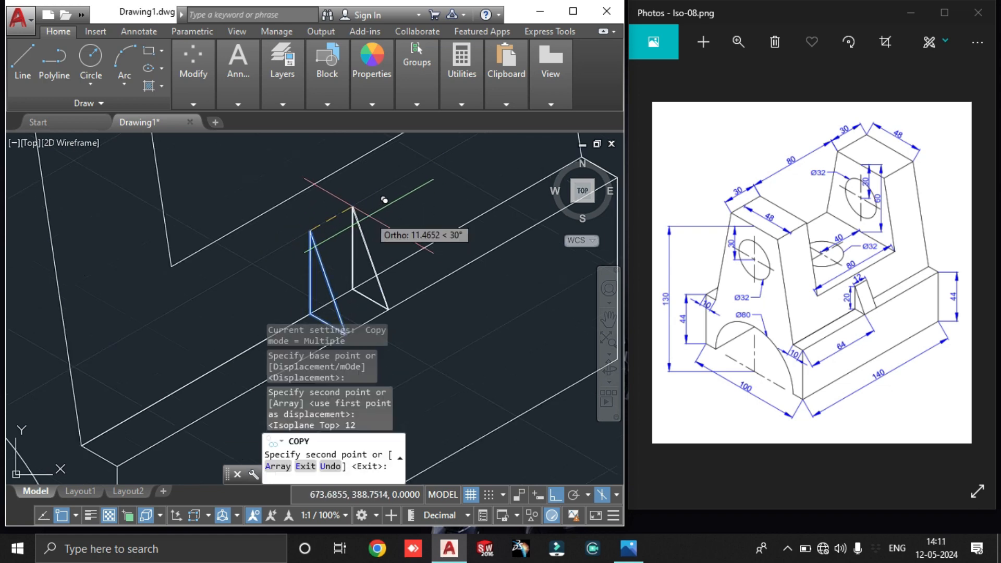
key("Escape")
Draw a line joining the apexes of the two triangular rib profiles
key("Return")
scroll(317, 248, "up", 2)
left_click(306, 221)
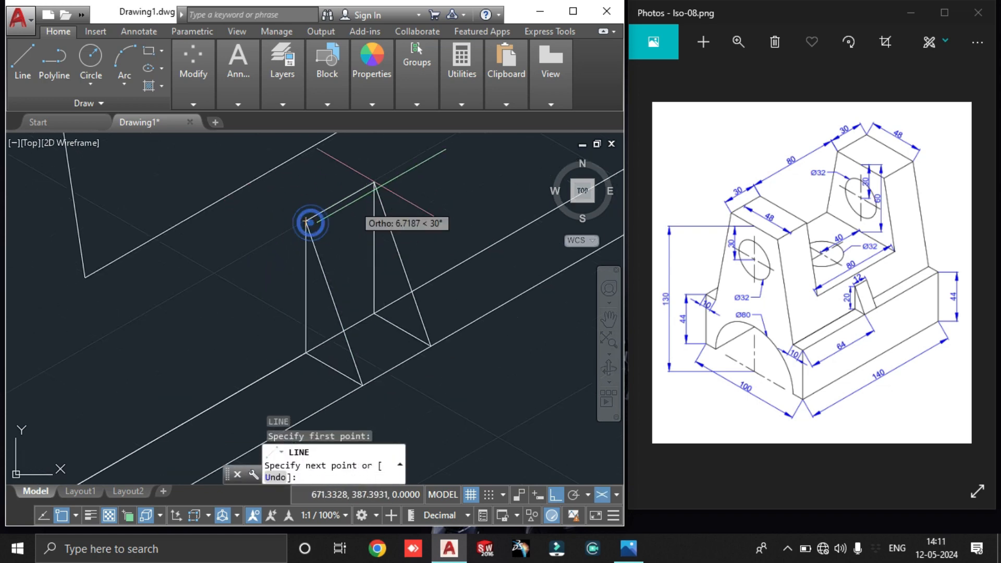
left_click(374, 180)
key("Escape")
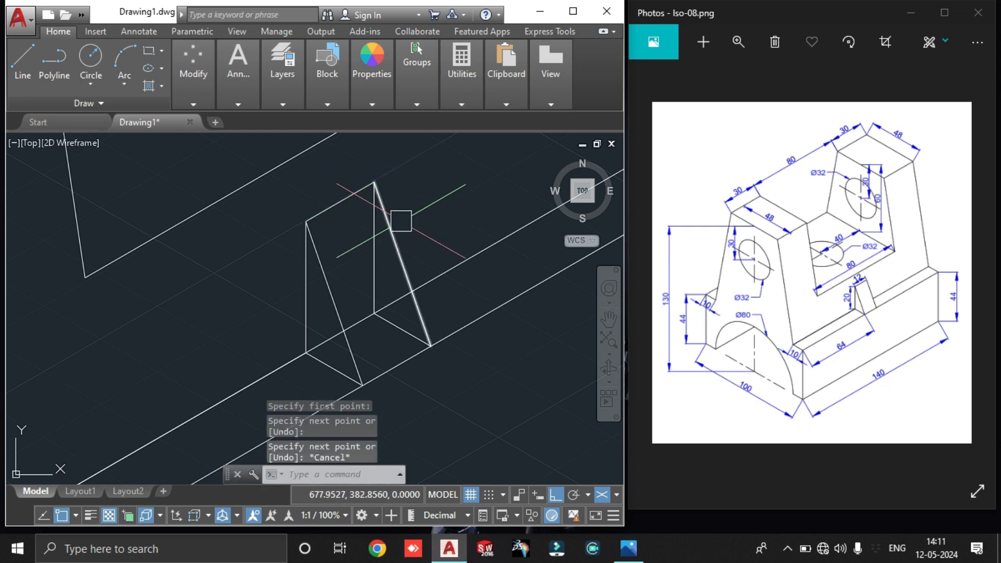
Delete the hidden vertical line and the line across the ledge from the copied rib profile
left_click(374, 245)
left_click(400, 332)
key("Delete")
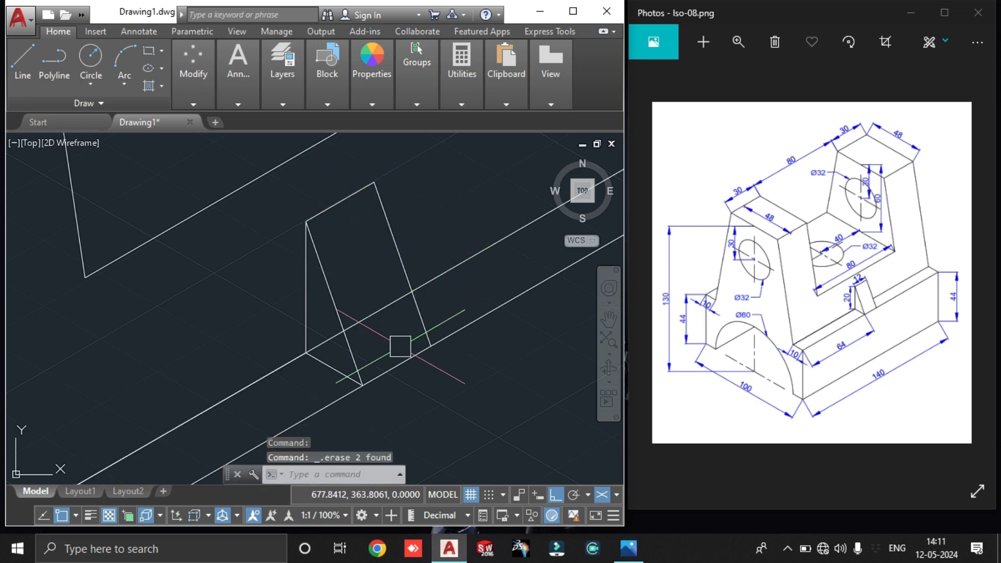
Trim away the parts of the ledge's inner edge hidden by the rib
scroll(398, 339, "down", 5)
scroll(279, 290, "up", 3)
type("tr")
key("Return")
key("Return")
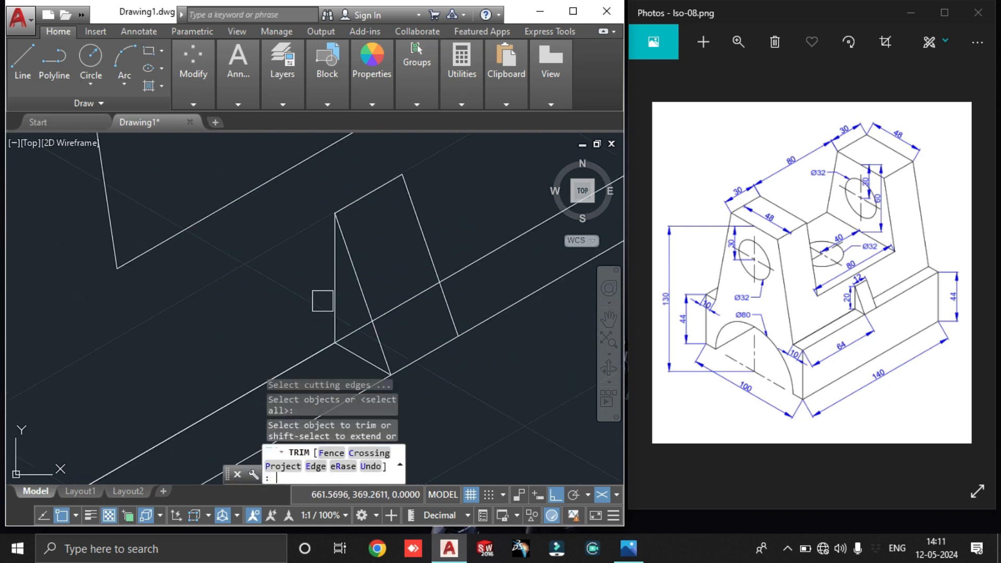
left_click(330, 301)
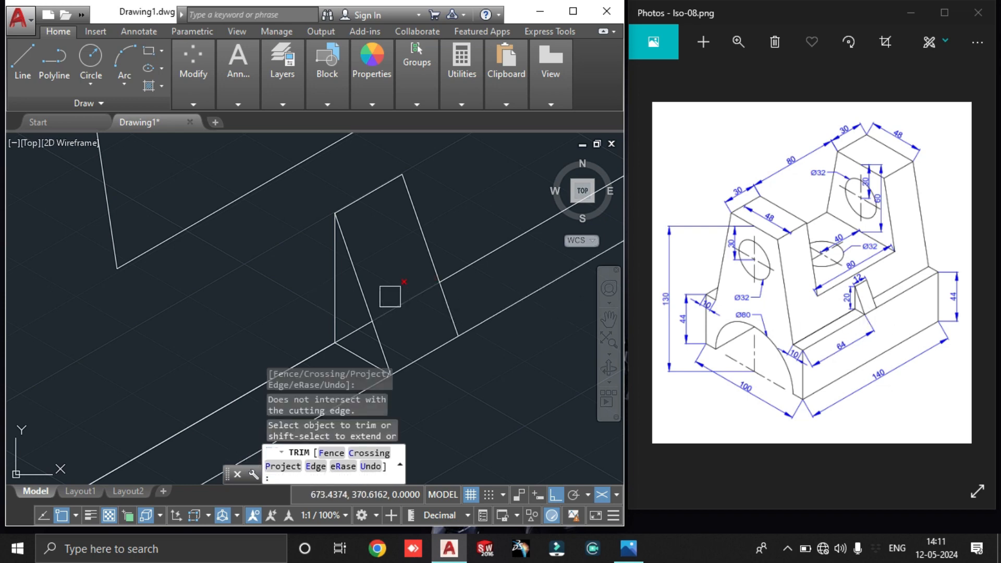
scroll(370, 329, "up", 2)
left_click(441, 295)
scroll(441, 295, "down", 5)
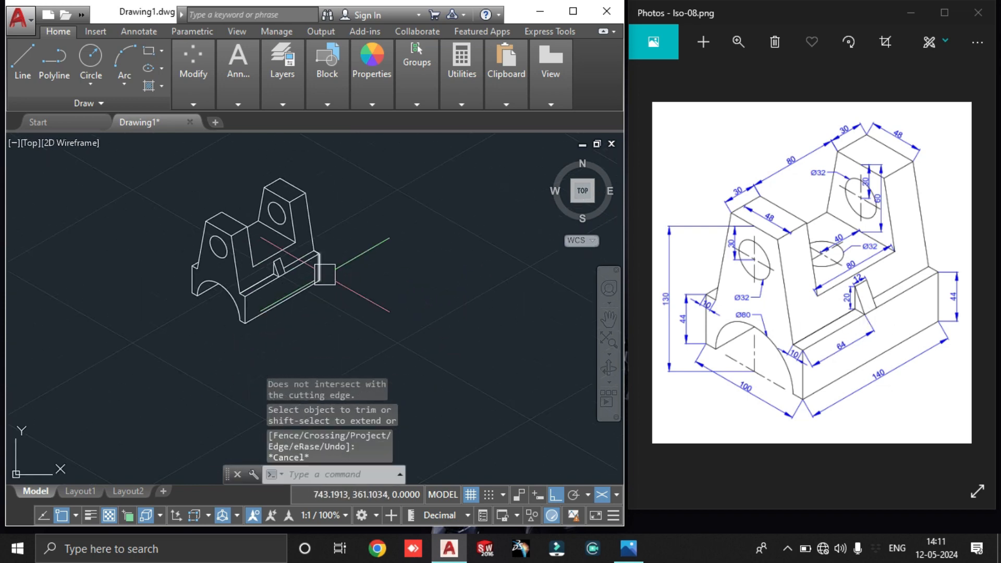
key("Escape")
Draw a 40 mm line across the saddle floor from the midpoint of its rear edge toward the front upright
scroll(272, 268, "up", 4)
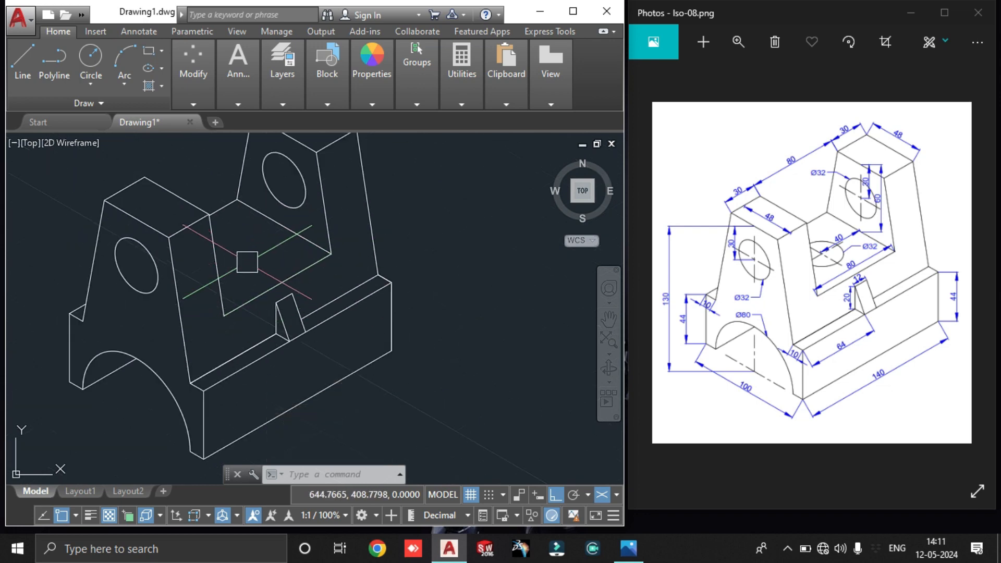
type("l")
key("Return")
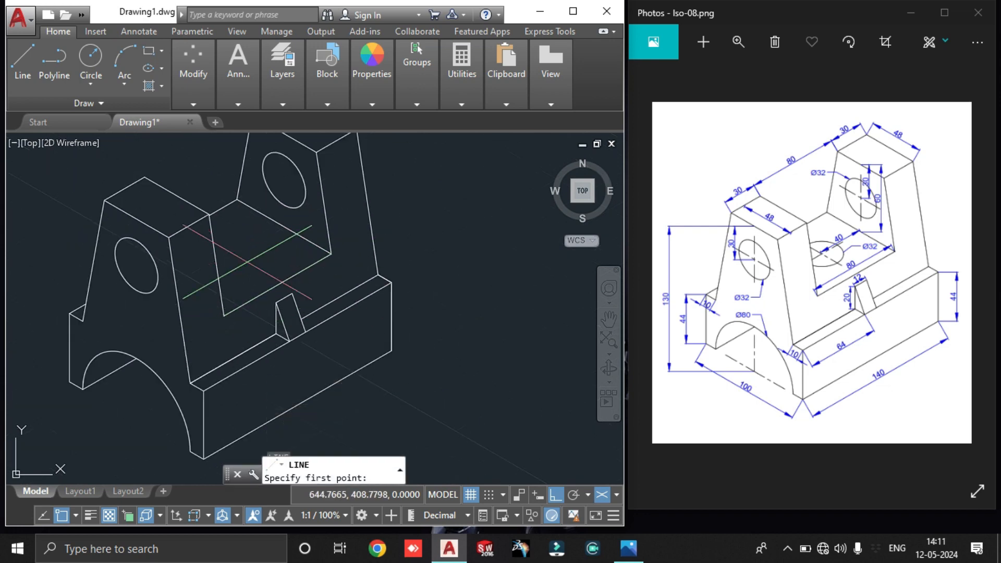
left_click(285, 225)
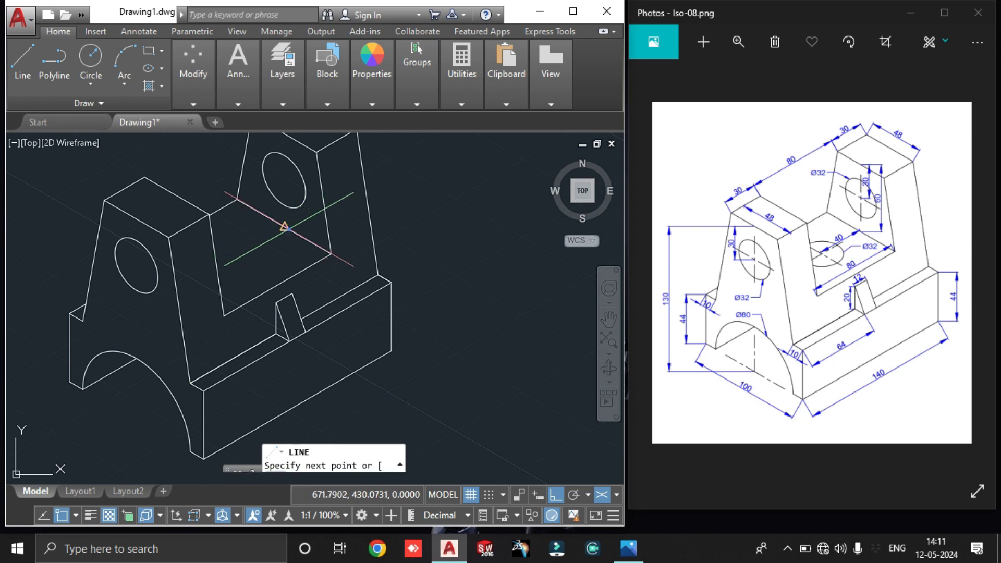
type("40")
key("Return")
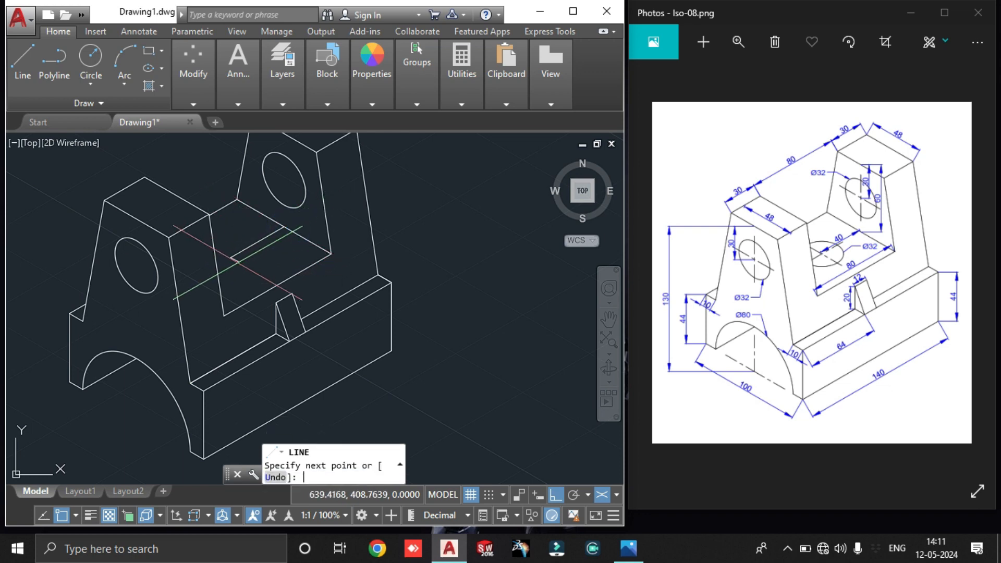
key("Escape")
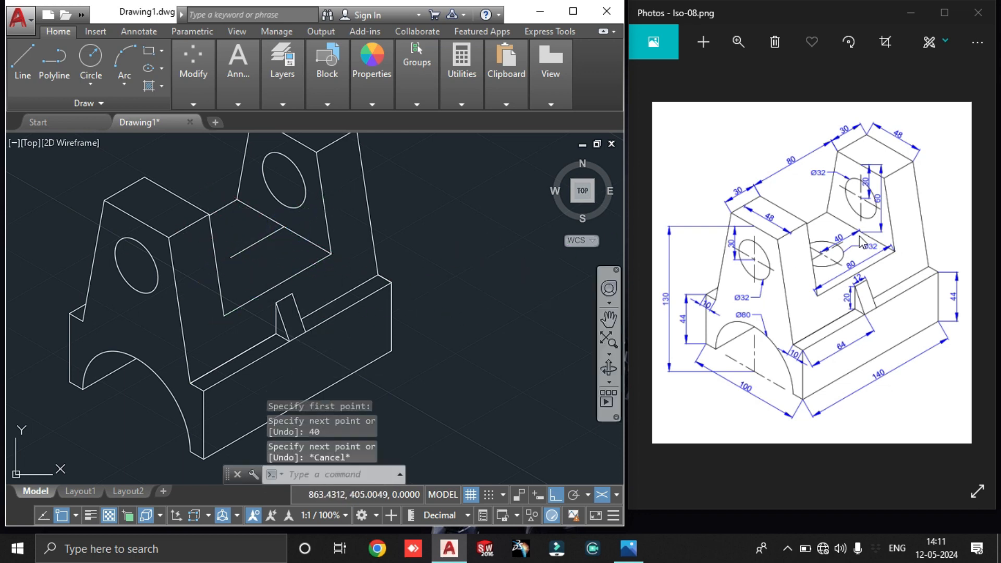
Draw a top-isoplane isocircle of radius 16 mm centred on the free end of the 40 mm line
type("e")
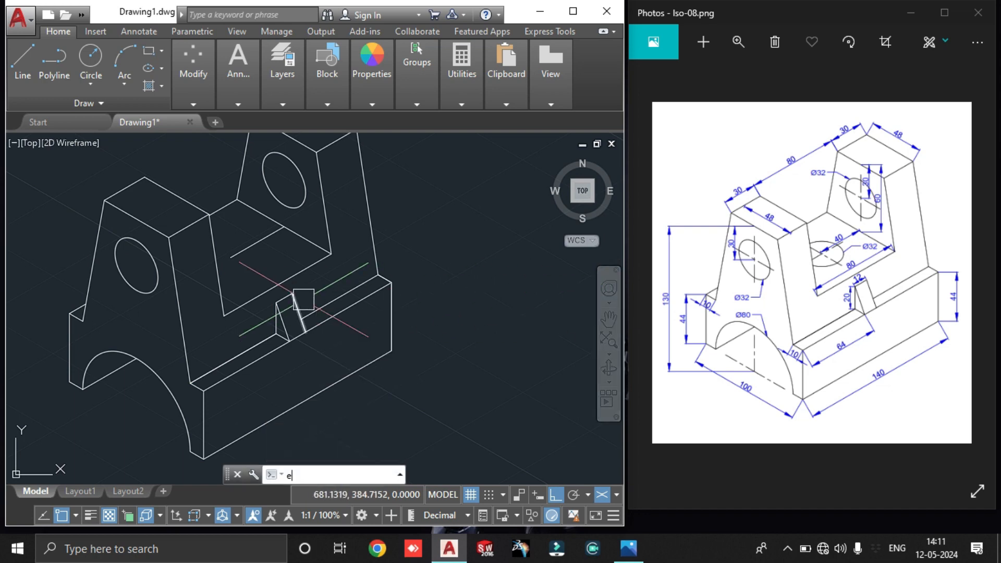
type("el")
key("Return")
type("i")
key("Return")
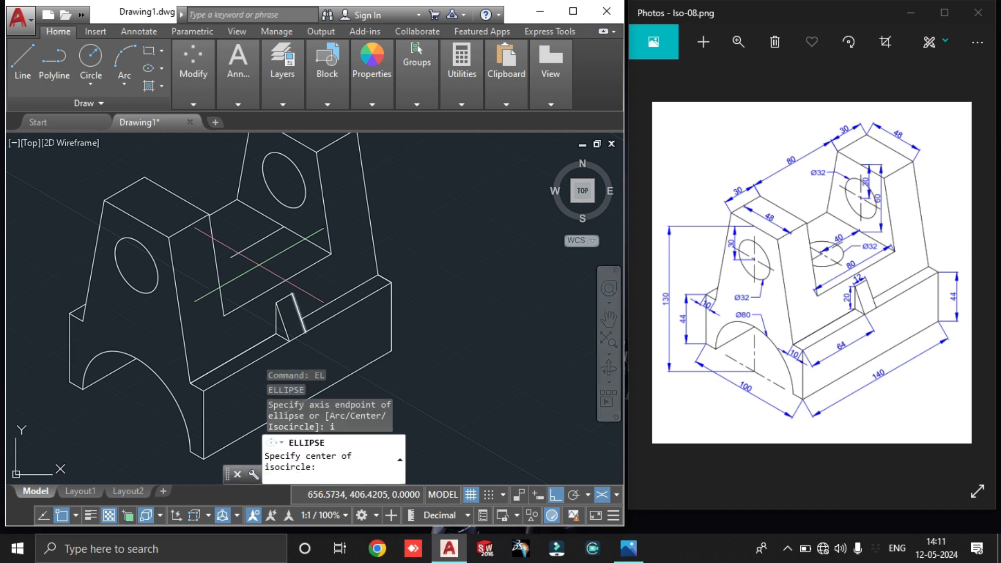
scroll(224, 252, "up", 2)
left_click(223, 252)
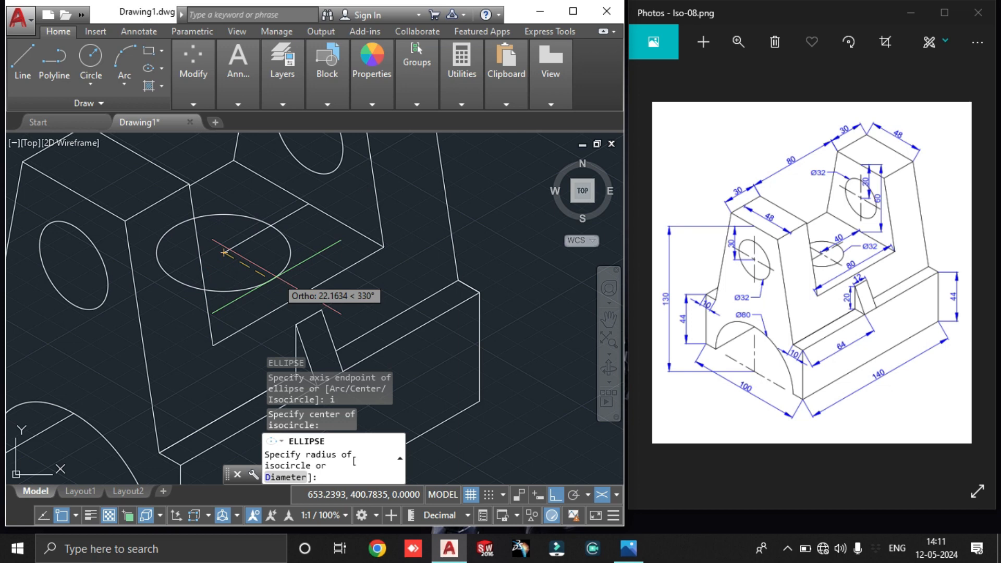
type("16")
key("Return")
key("Escape")
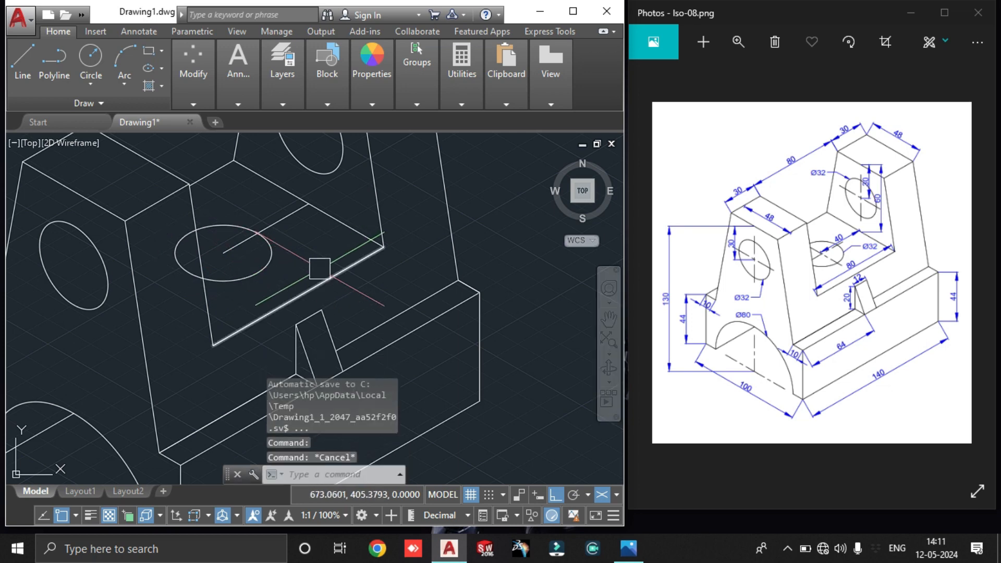
type("tr")
key("Return")
type("tr")
key("Return")
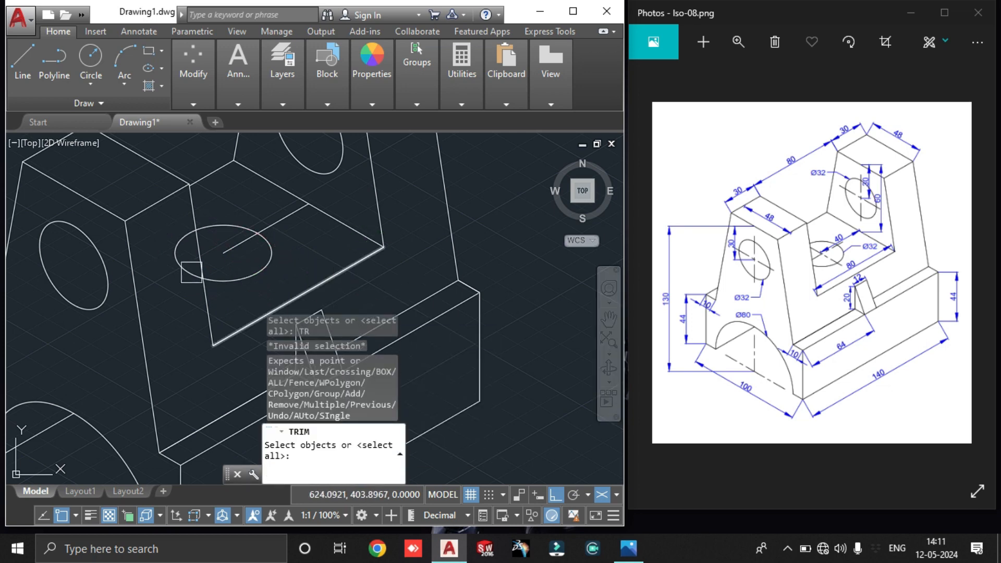
left_click(177, 263)
key("Escape")
Trim the part of the saddle isocircle hidden behind the front upright and delete the 40 mm construction line
type("tr")
key("Return")
key("Return")
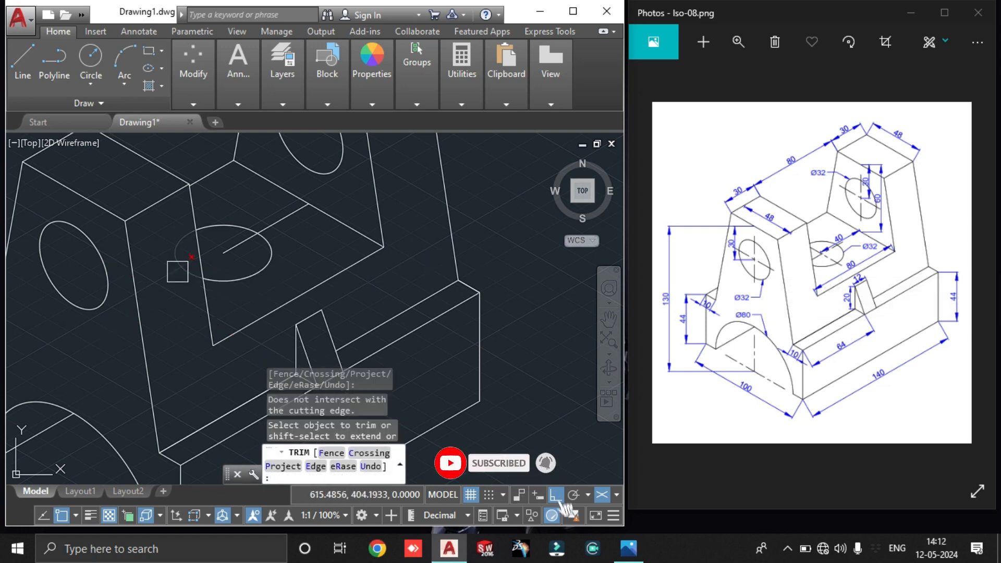
key("Escape")
left_click(252, 240)
key("Delete")
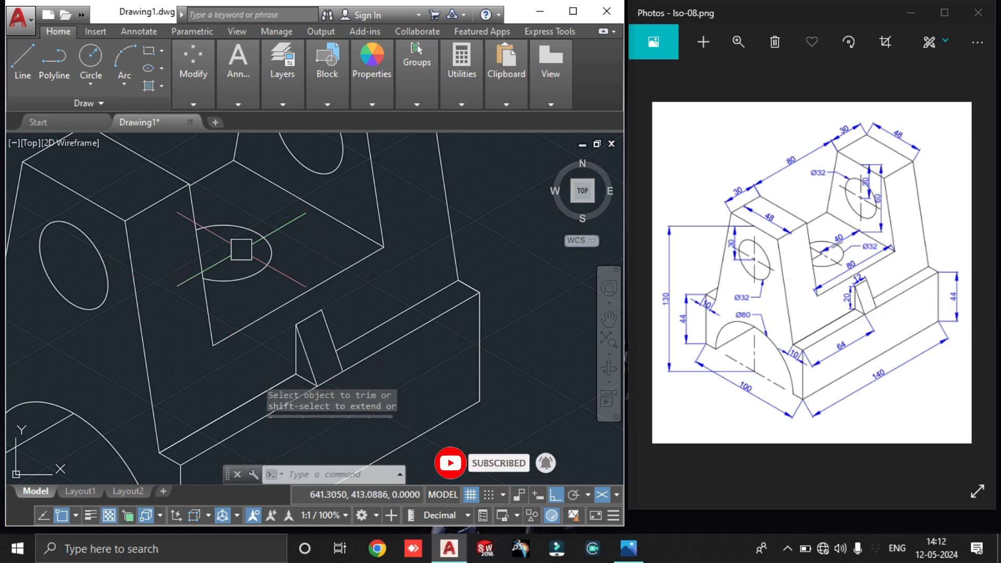
Maximize the drawing window with the whole block in view
scroll(252, 239, "down", 4)
middle_click_drag(402, 333, 300, 348)
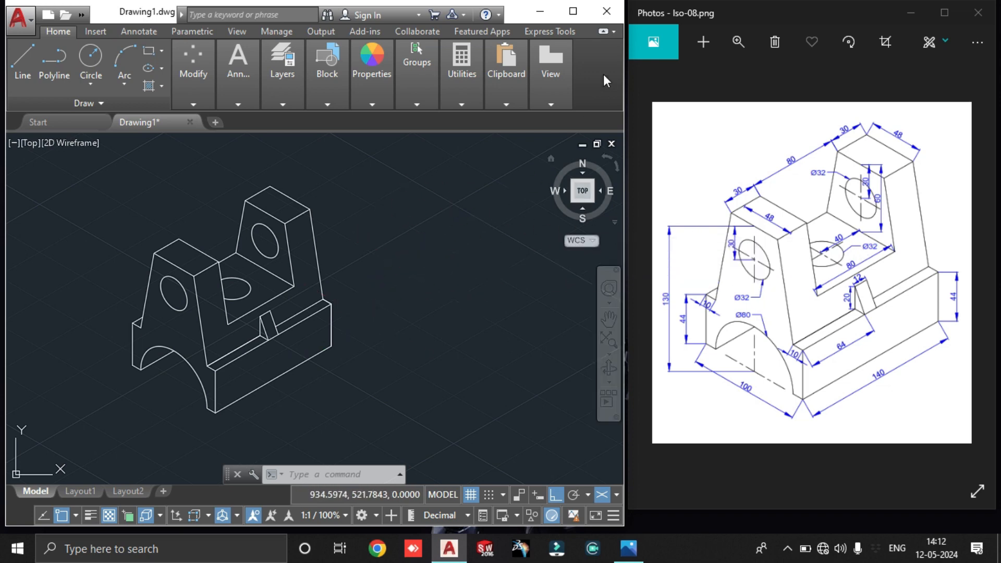
left_click(573, 11)
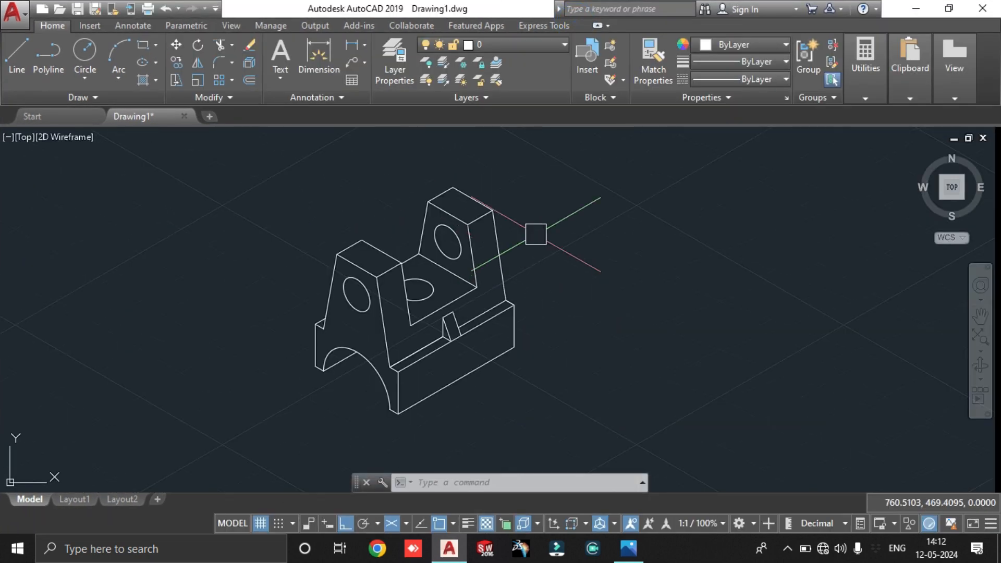